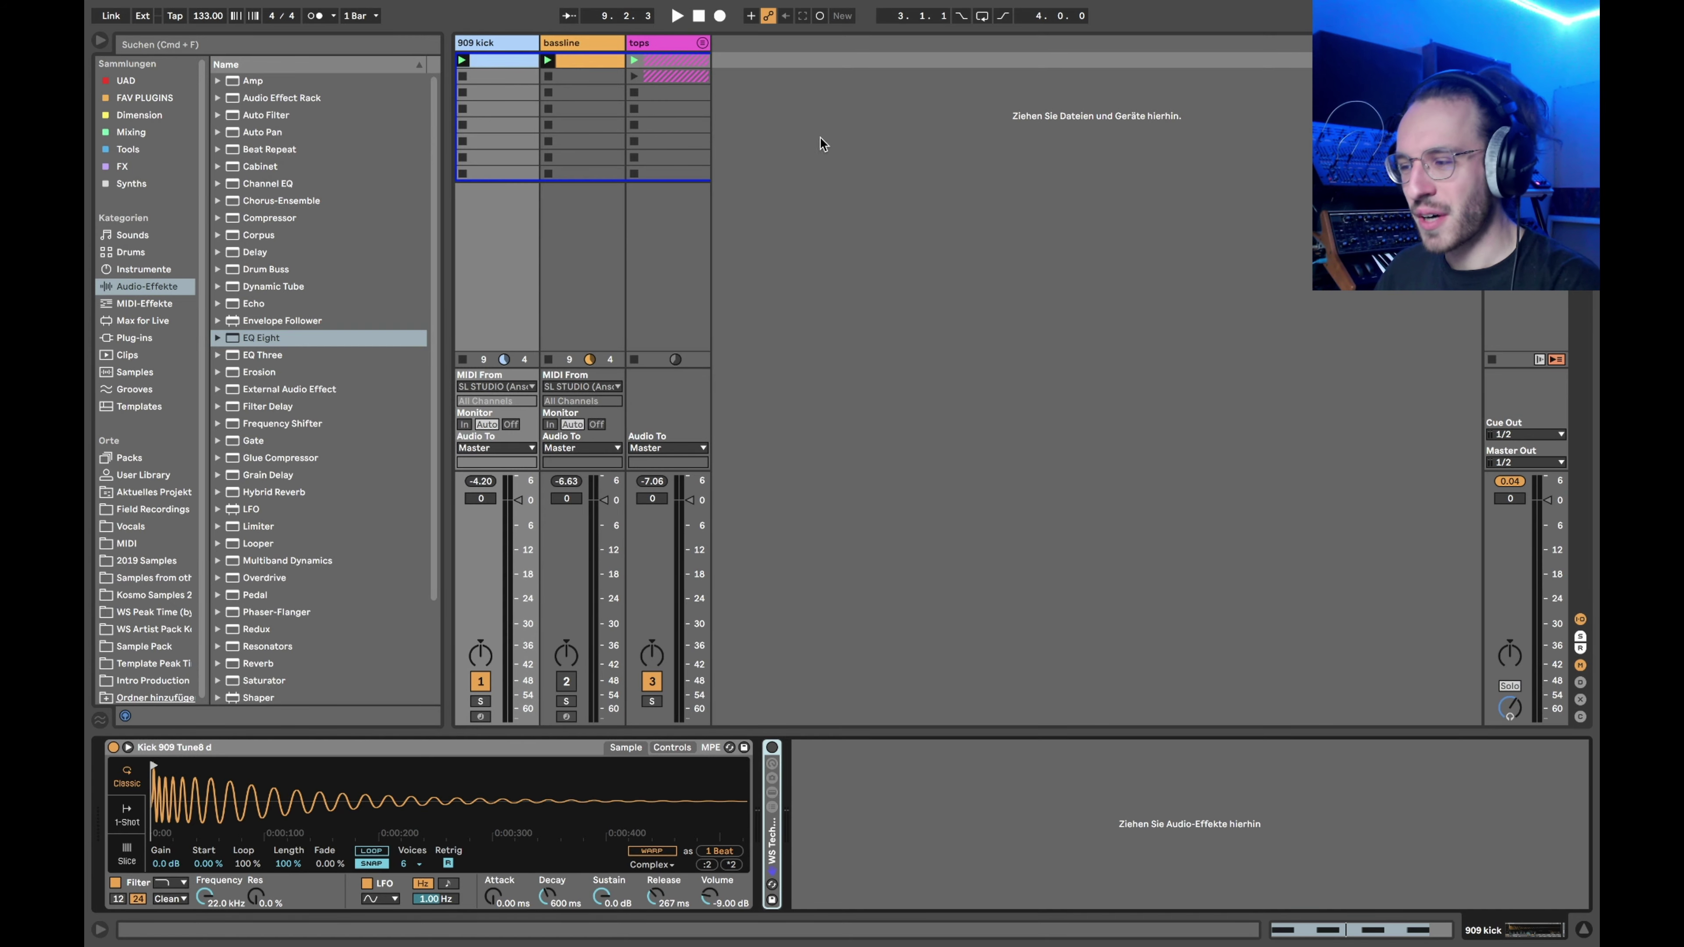
Audition the kick, switch the kick rack on, bring in the tops and bassline, then expand the WS Techno Kick Rack
key(space)
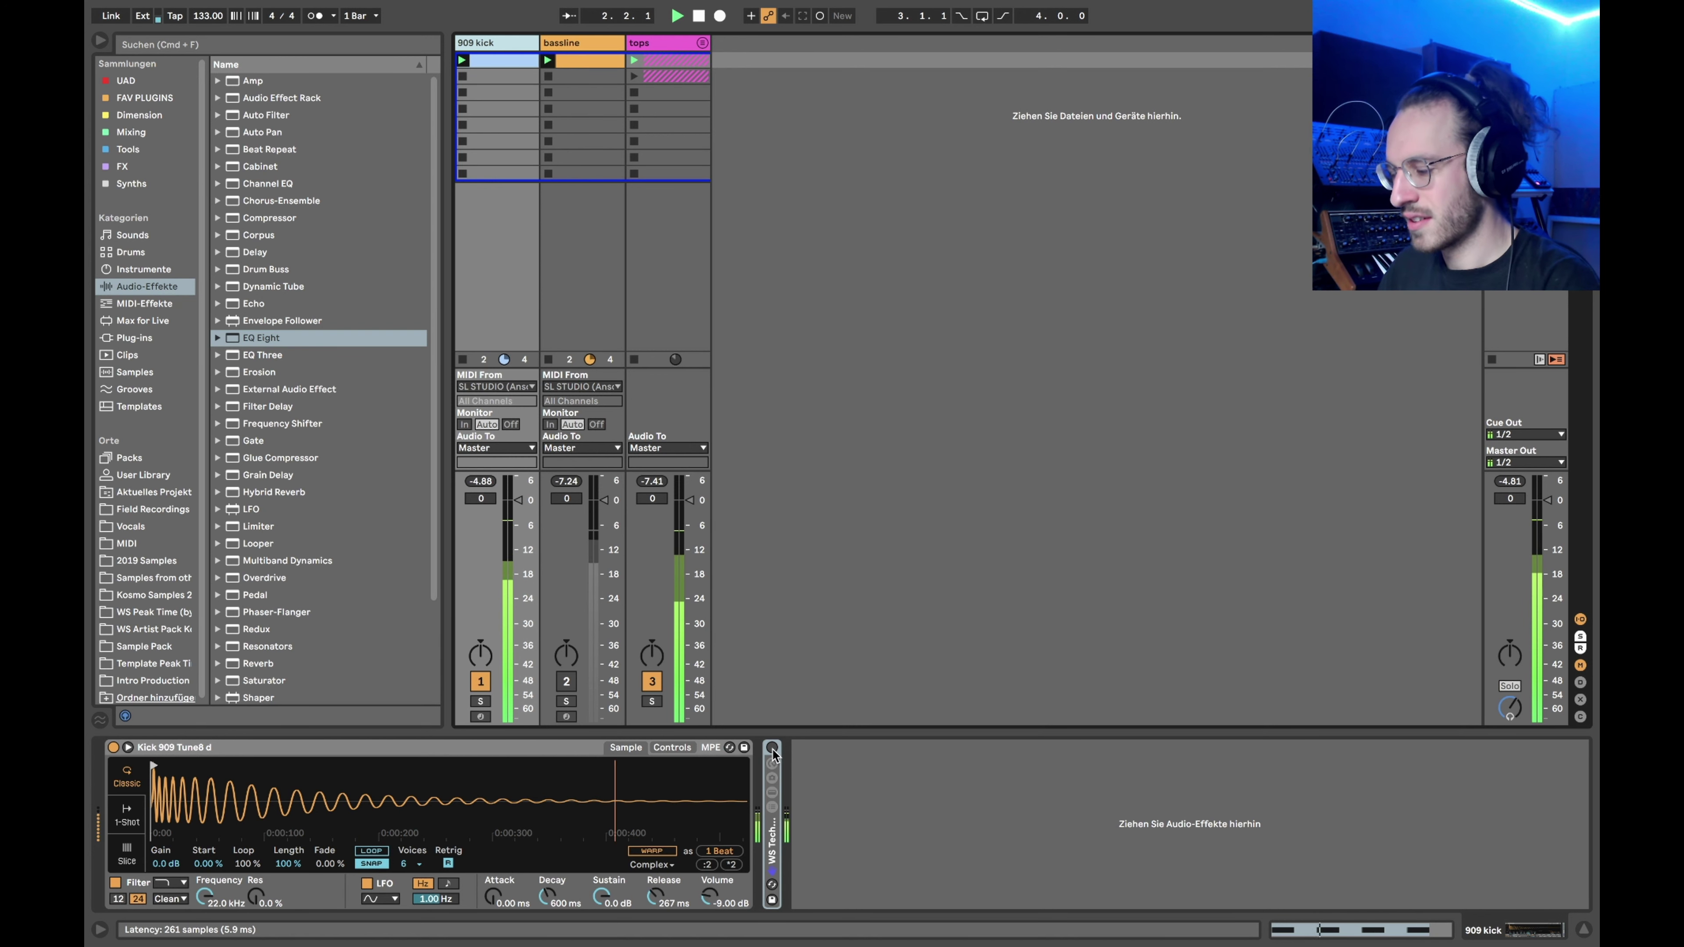
key(space)
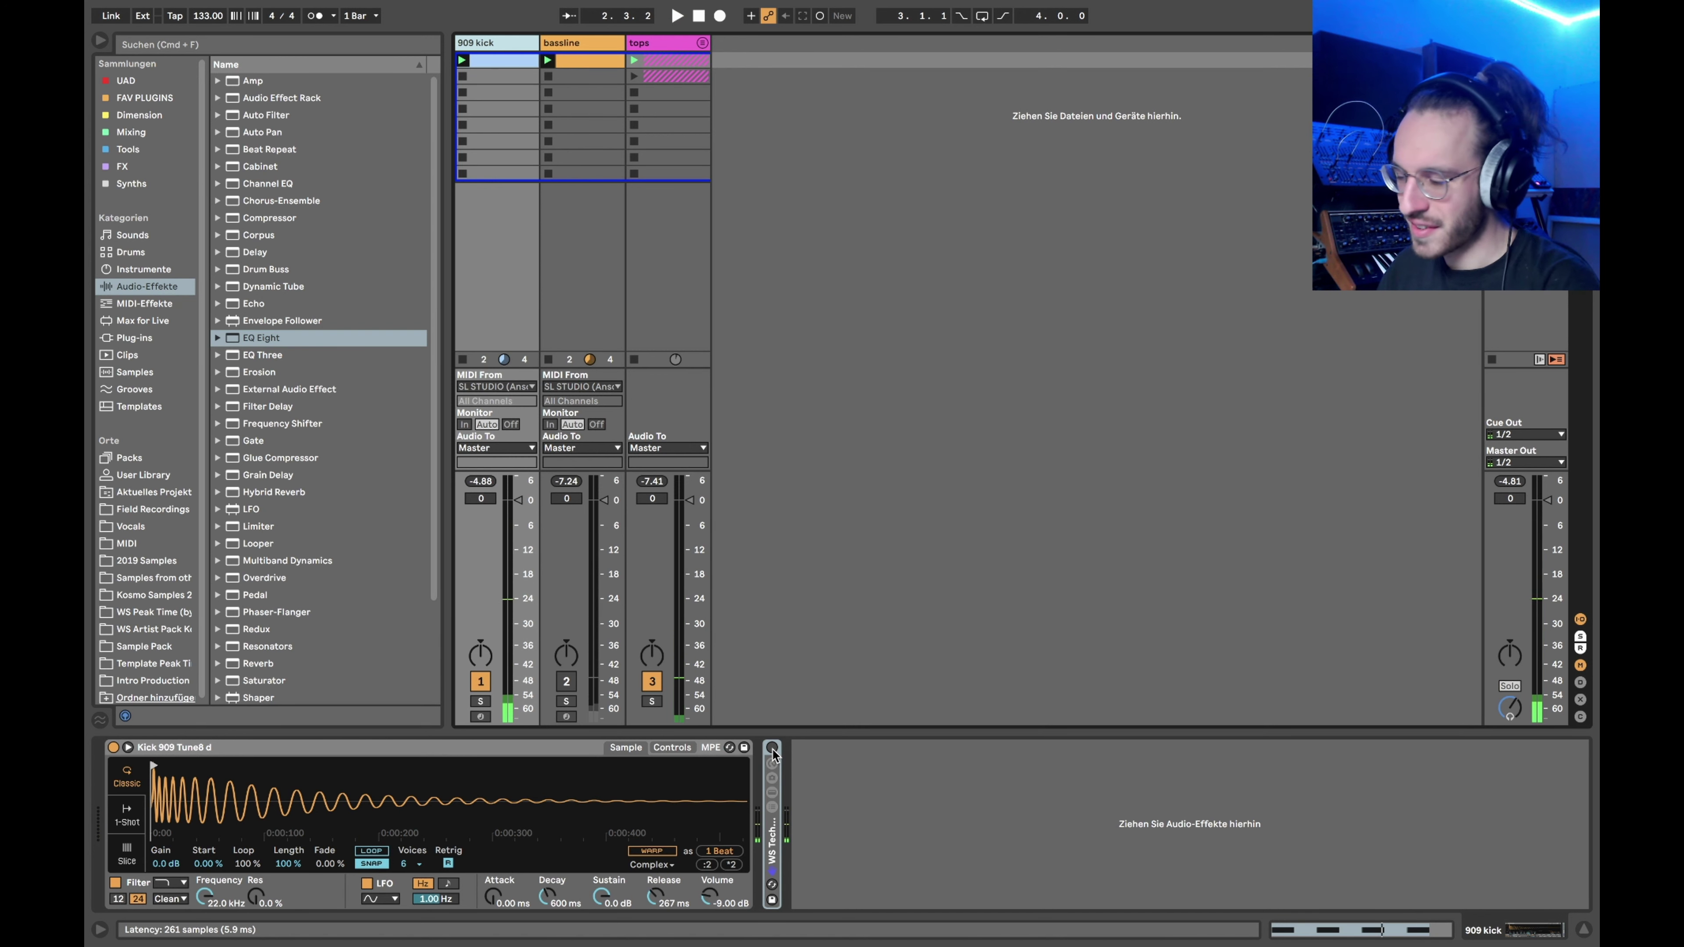
click(772, 748)
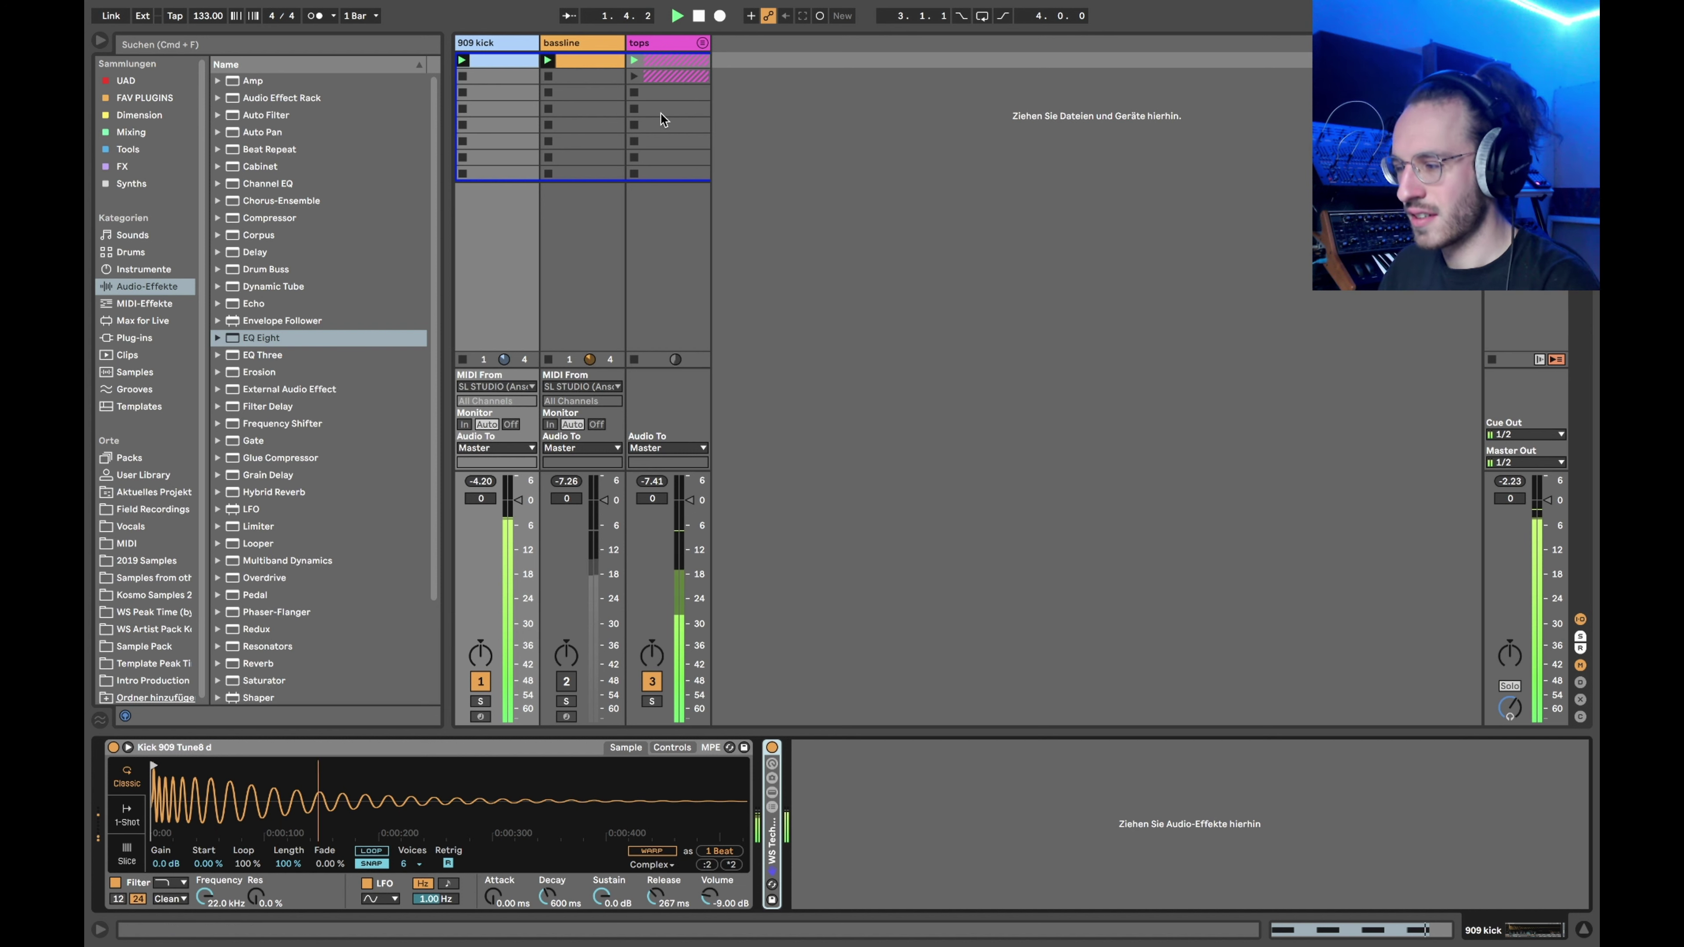
click(634, 76)
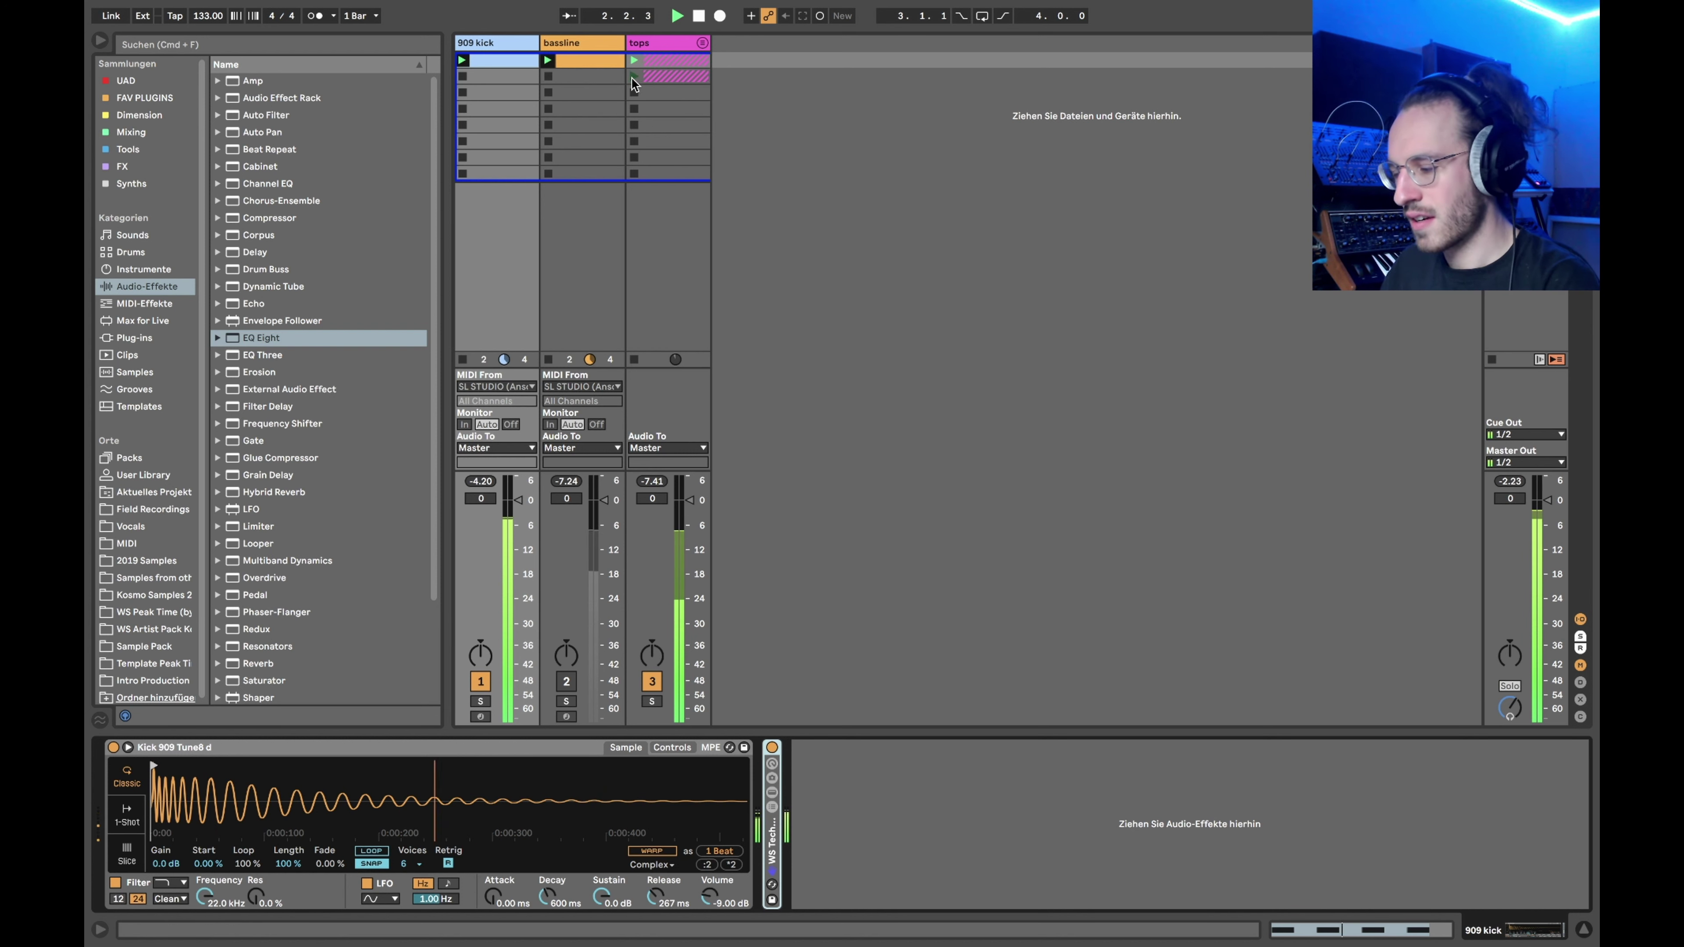
click(567, 681)
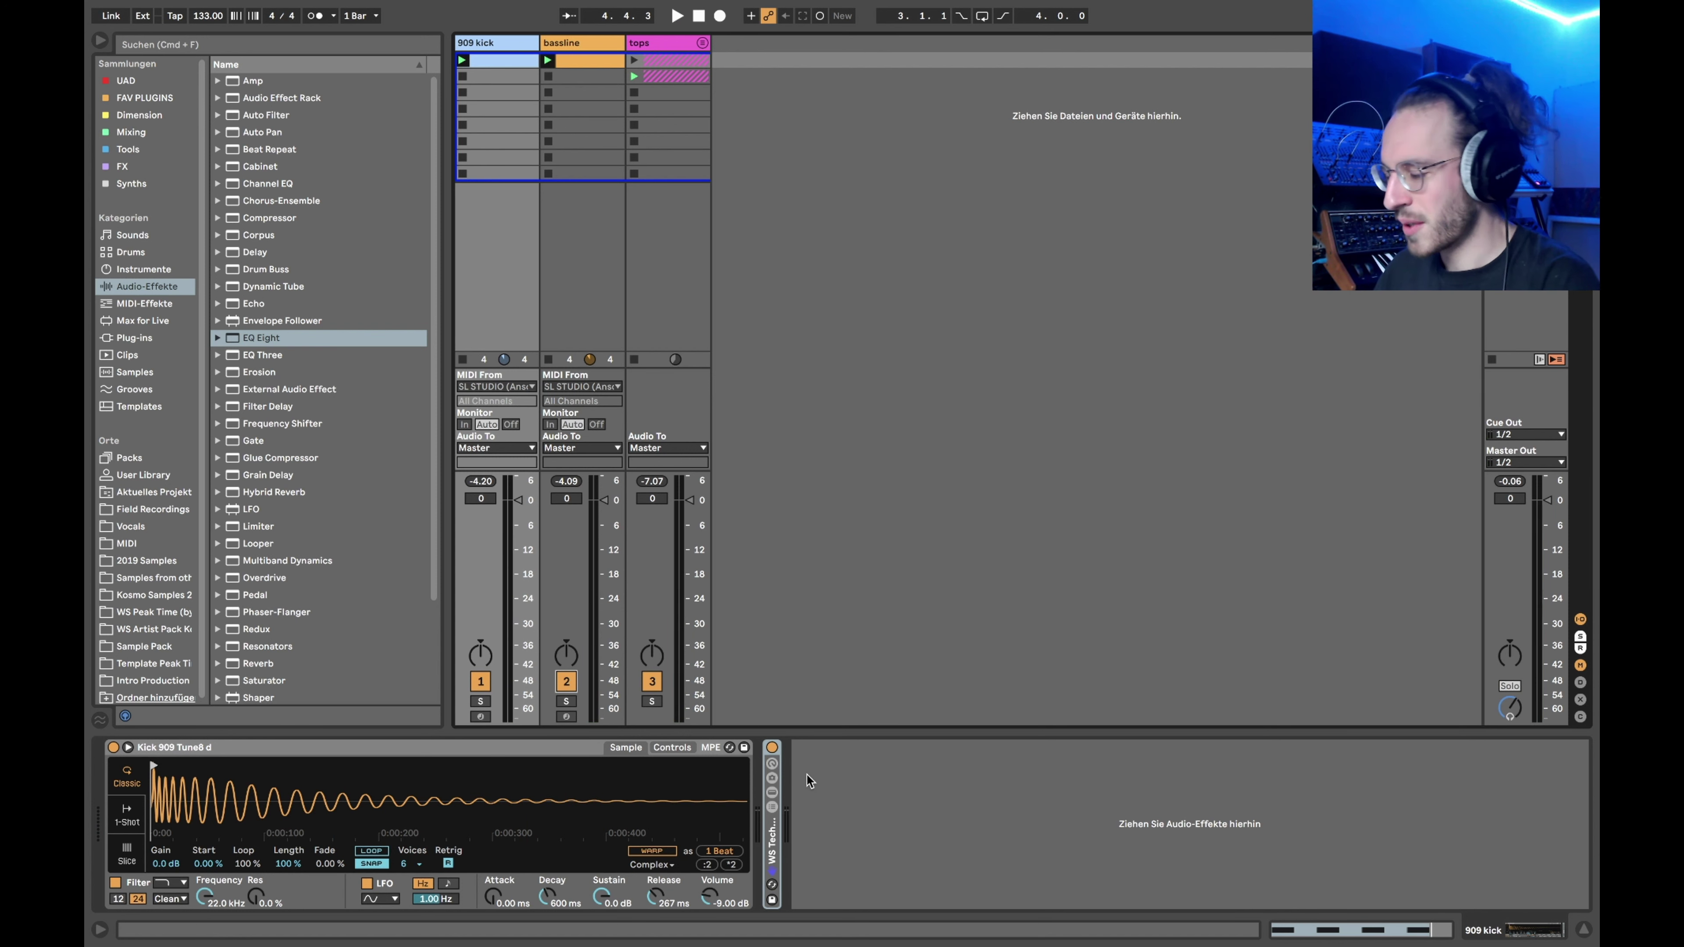
double_click(771, 842)
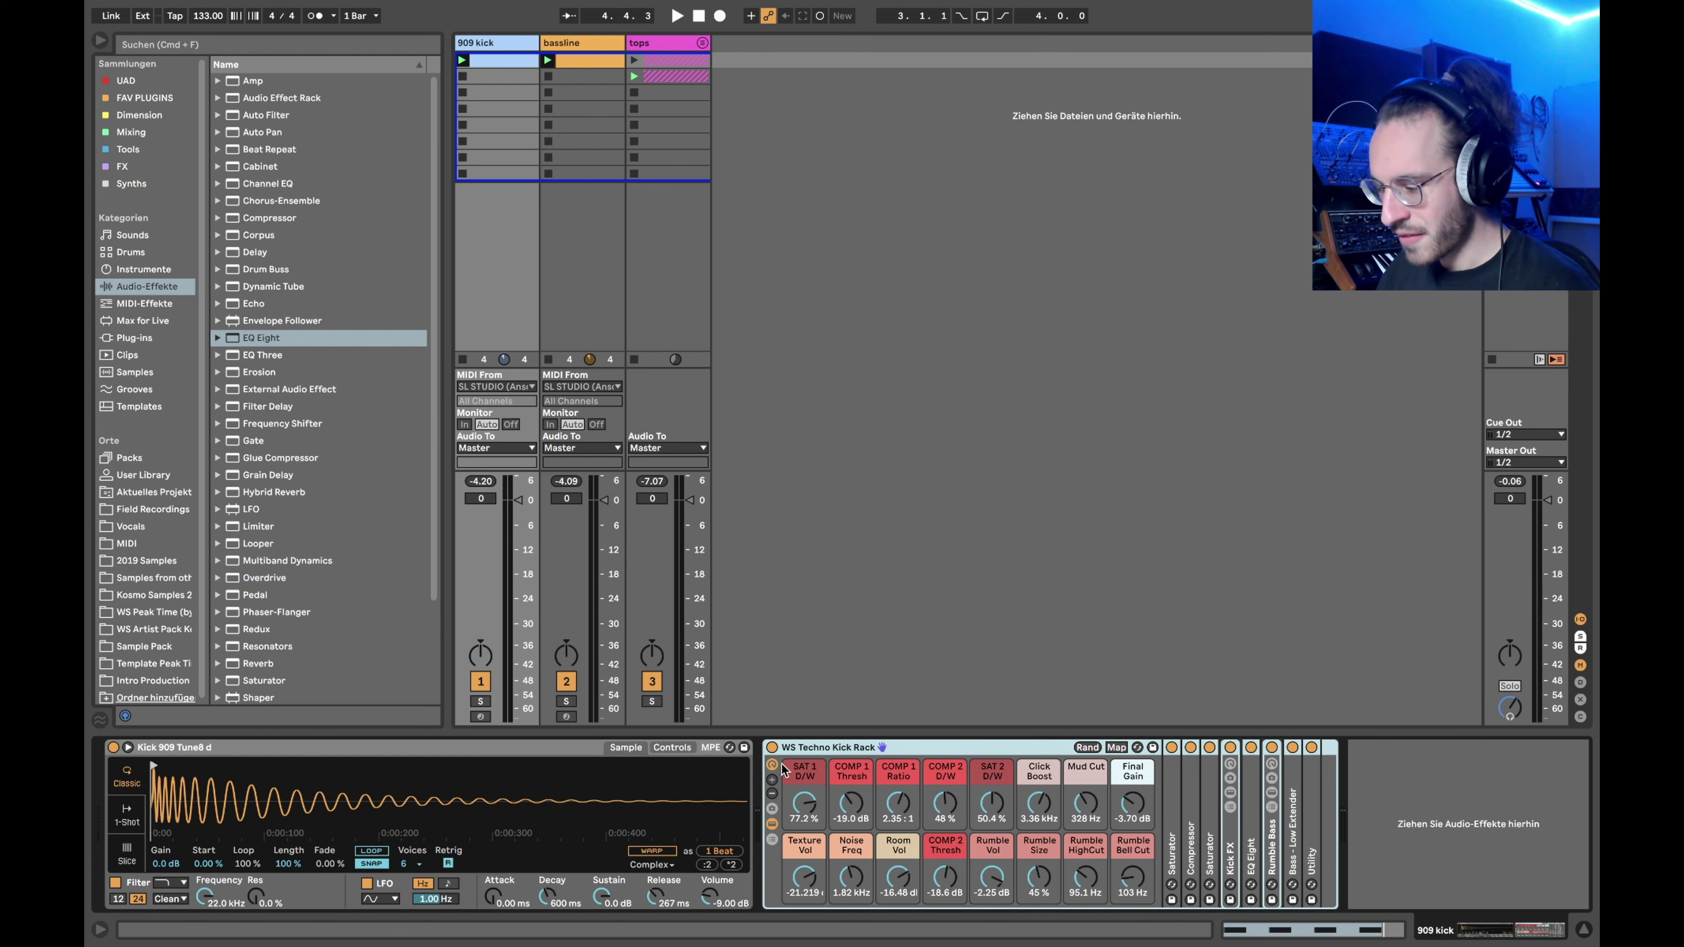
Bypass the kick rack to compare, select the Kick 909 sampler, solo track 1, and re-enable the rack
click(772, 747)
click(194, 748)
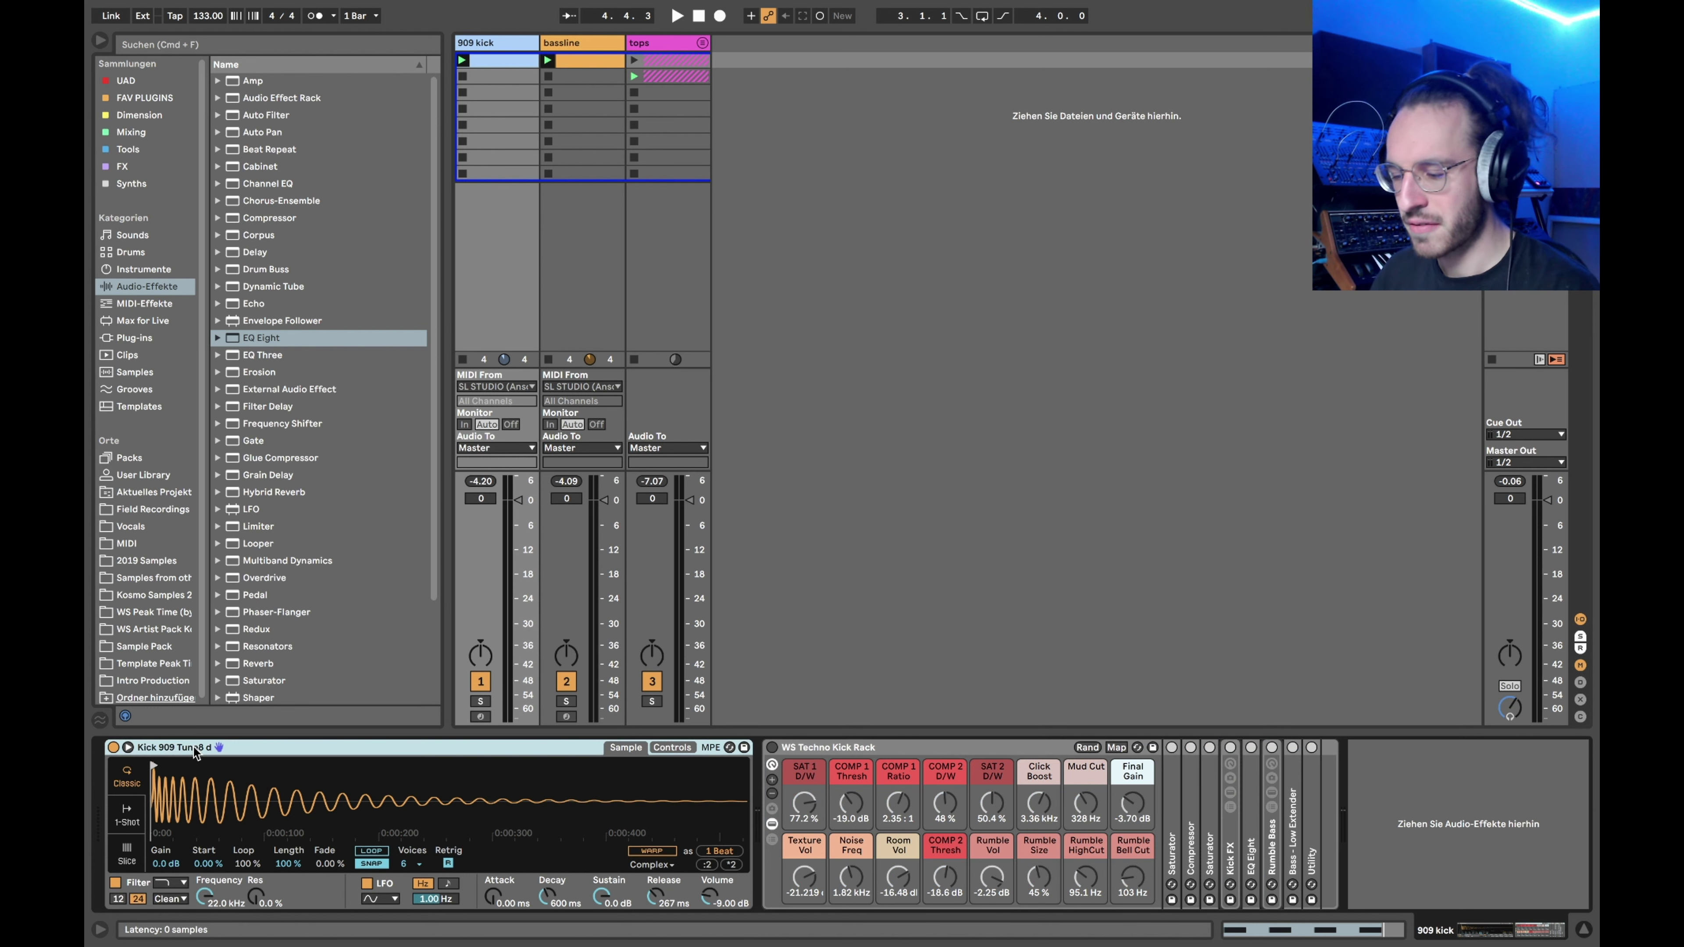
click(482, 701)
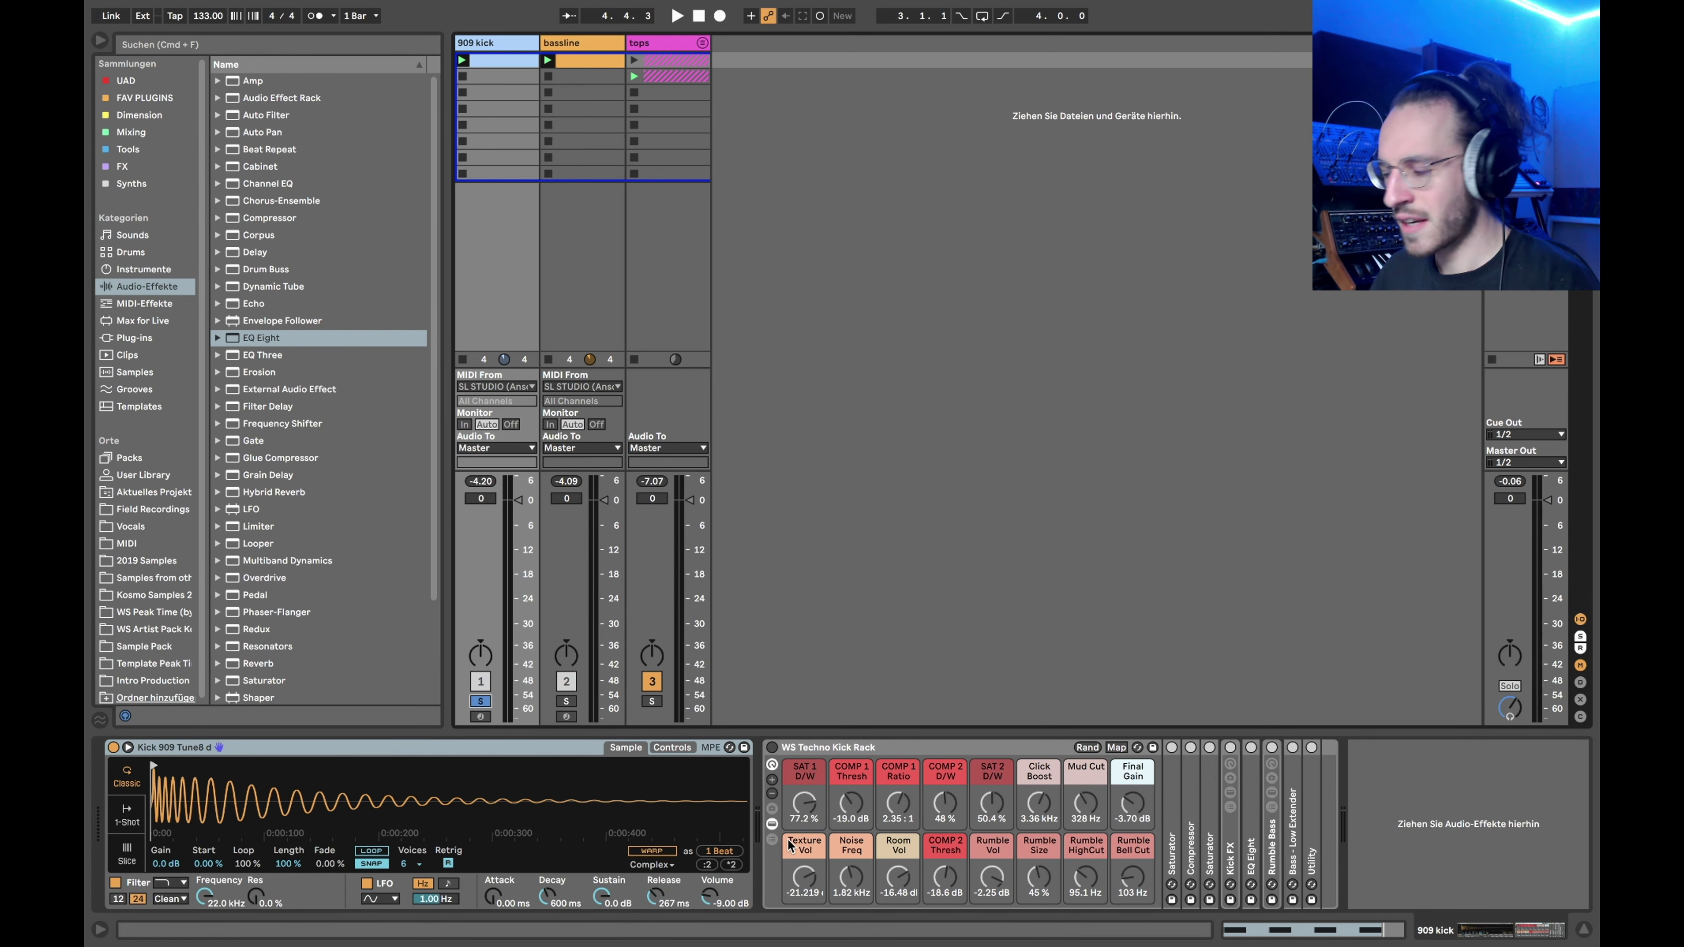
click(772, 748)
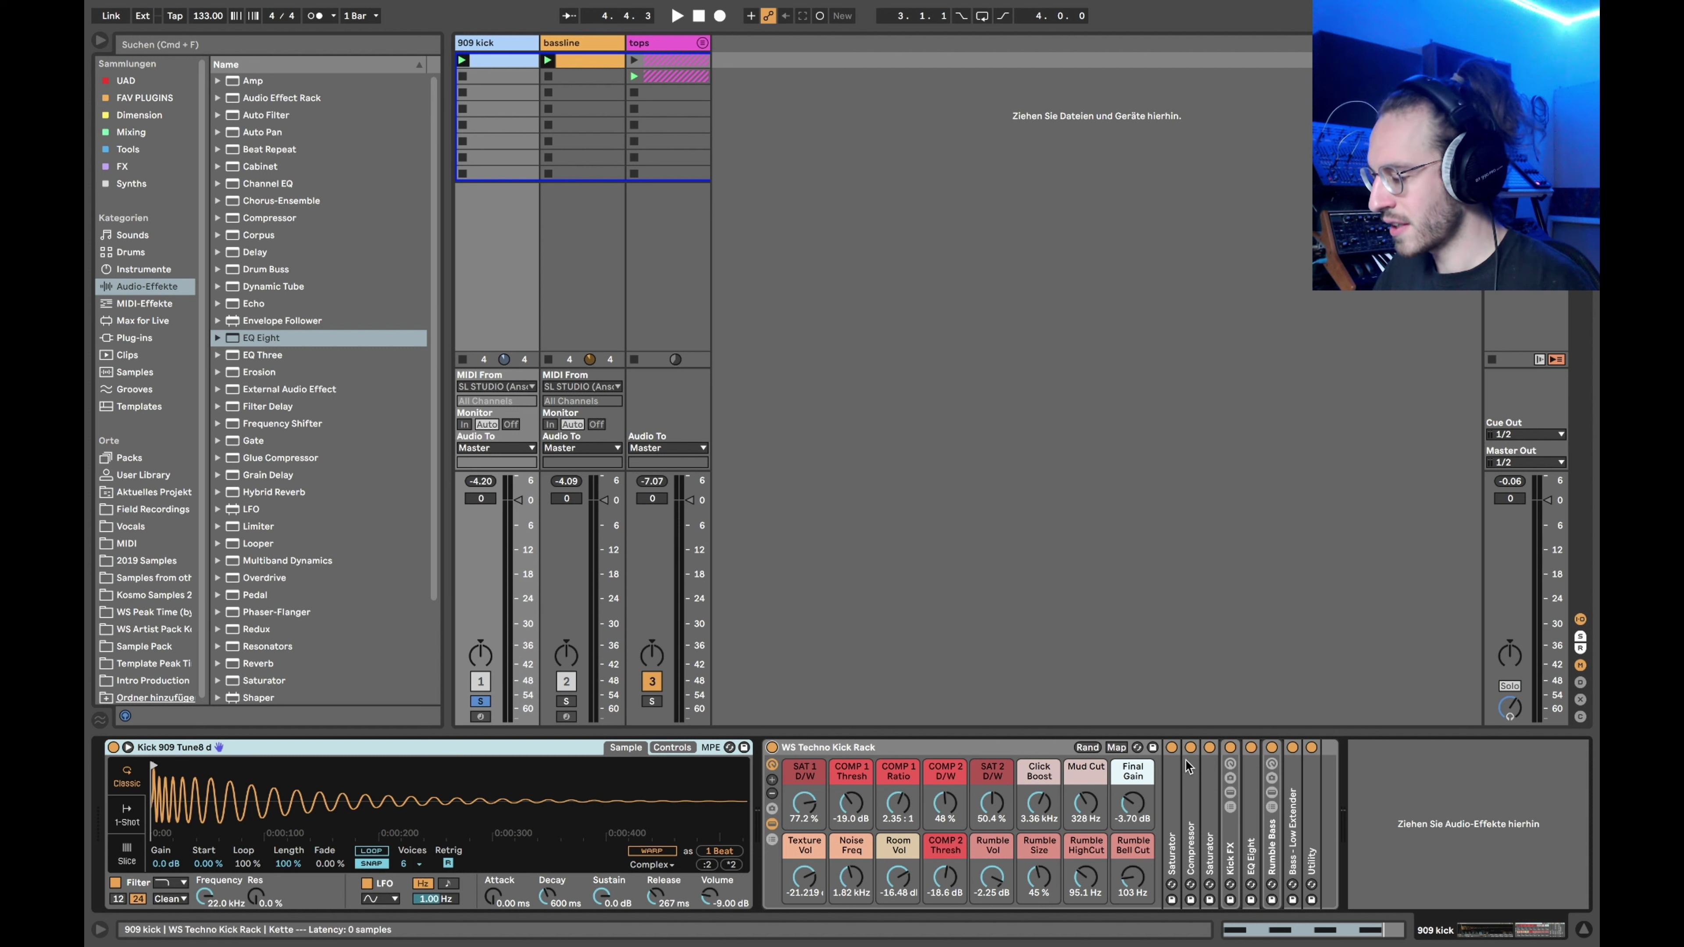
Disable Saturator, Compressor, Saturator, Kick FX, EQ Eight, Rumble Bass, Low Extender and Utility, then expand the first Saturator
click(1171, 747)
click(1190, 747)
click(1209, 747)
click(1229, 747)
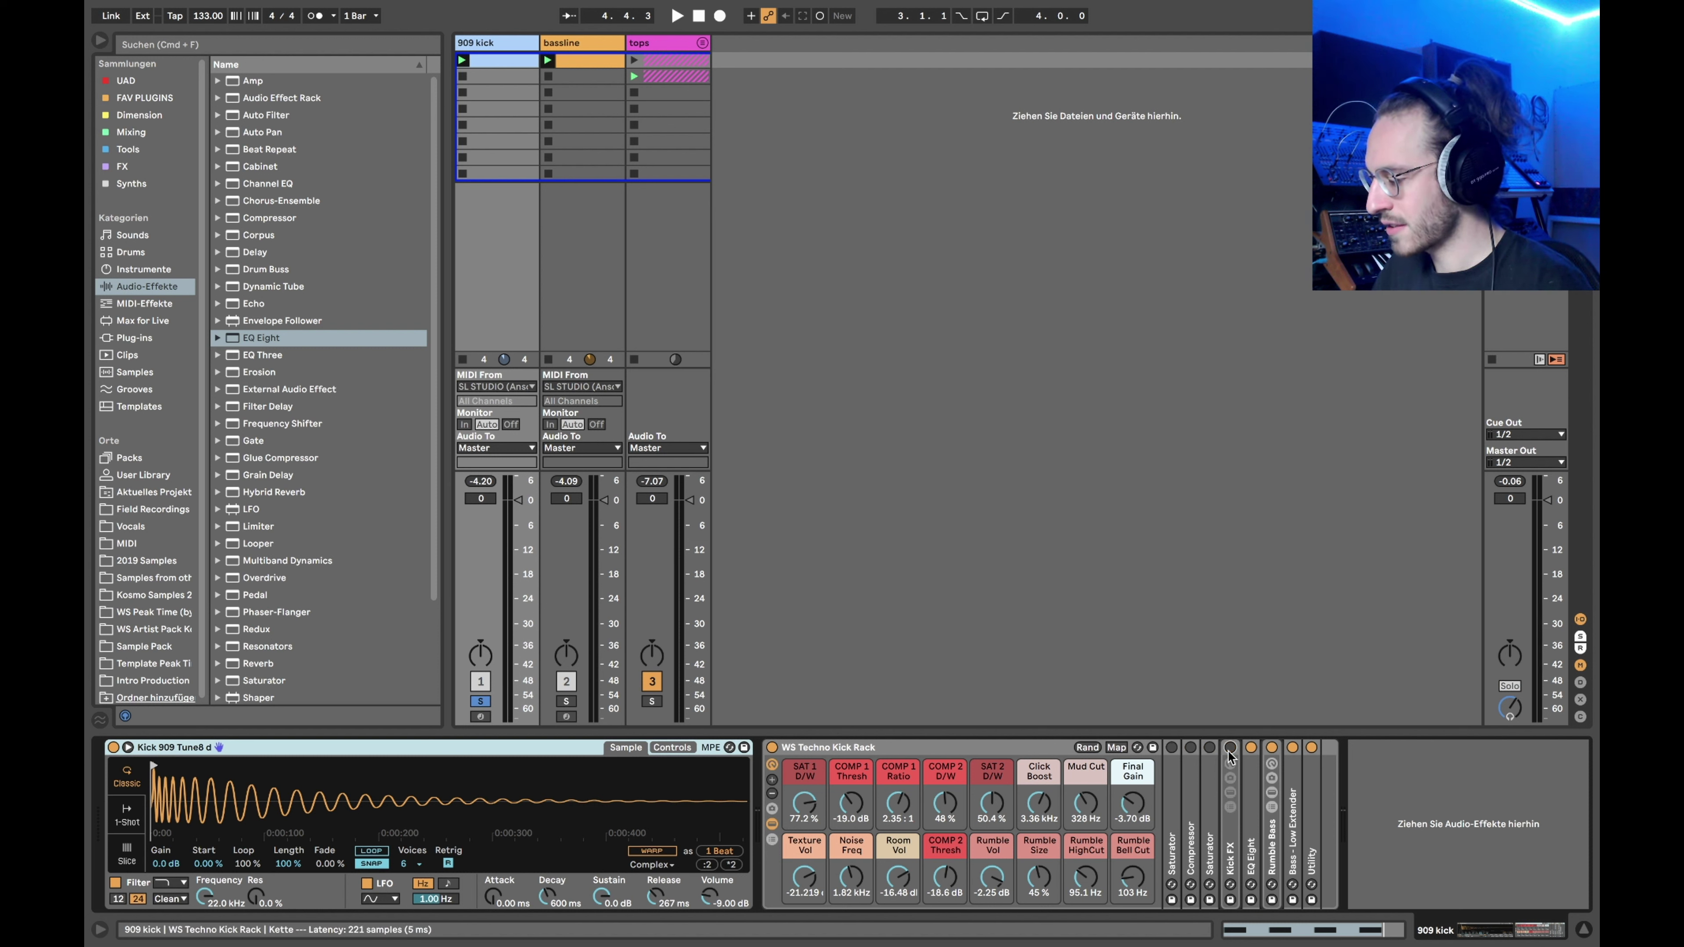
click(1251, 748)
click(1272, 748)
click(1293, 748)
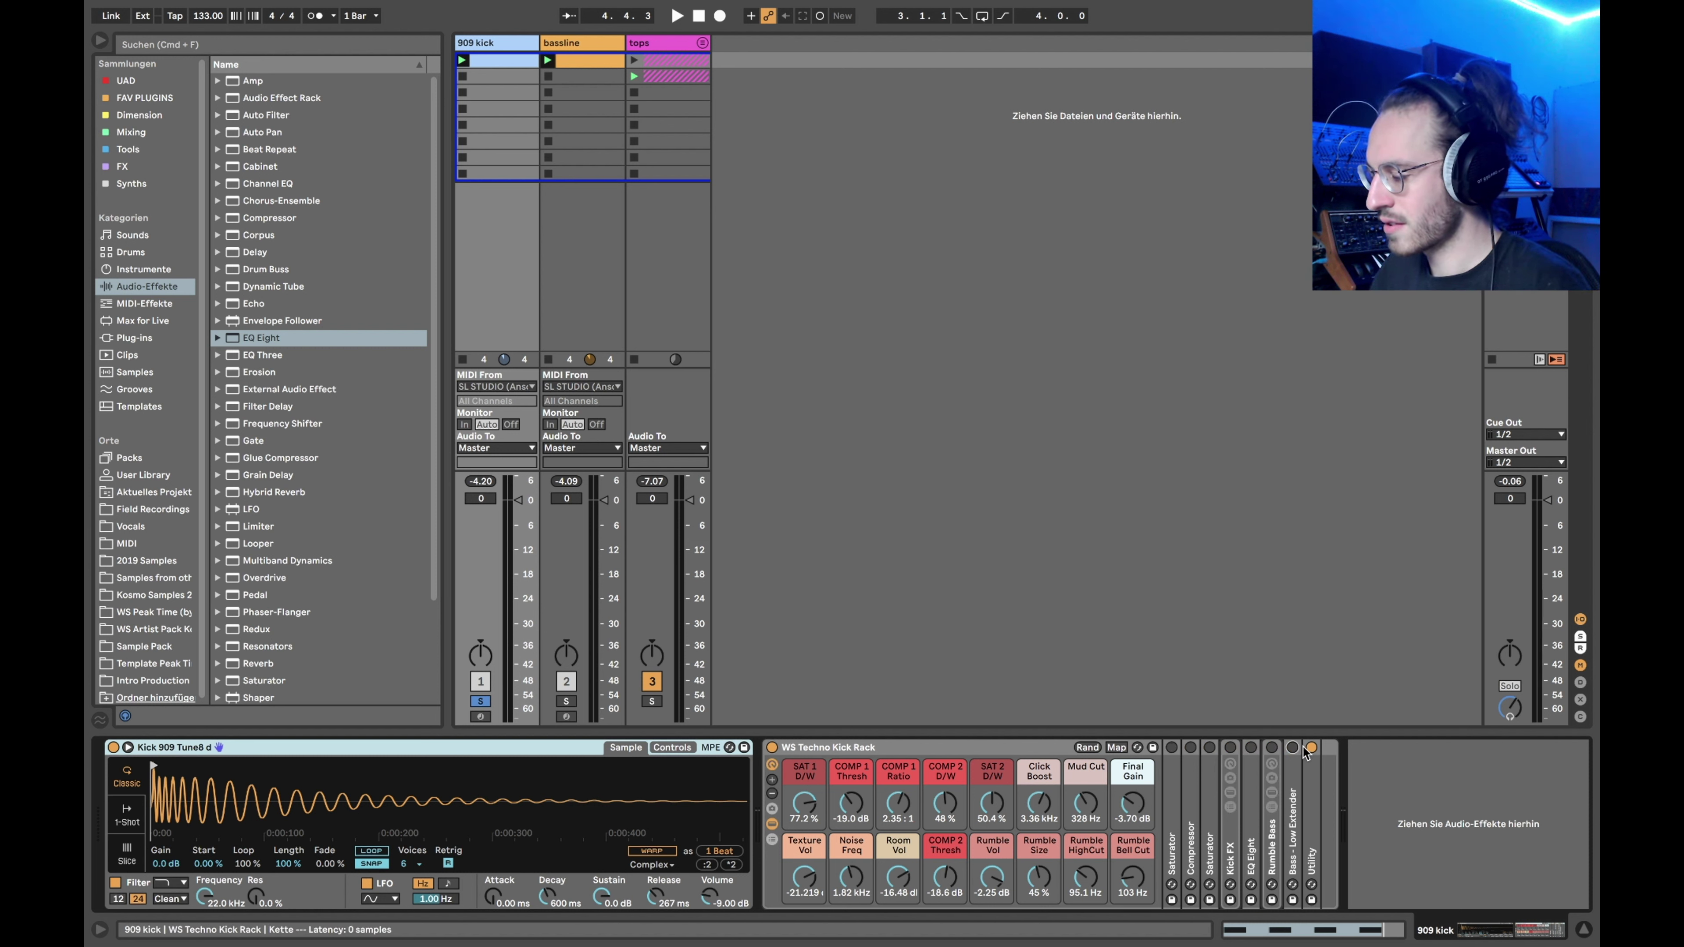
click(1311, 748)
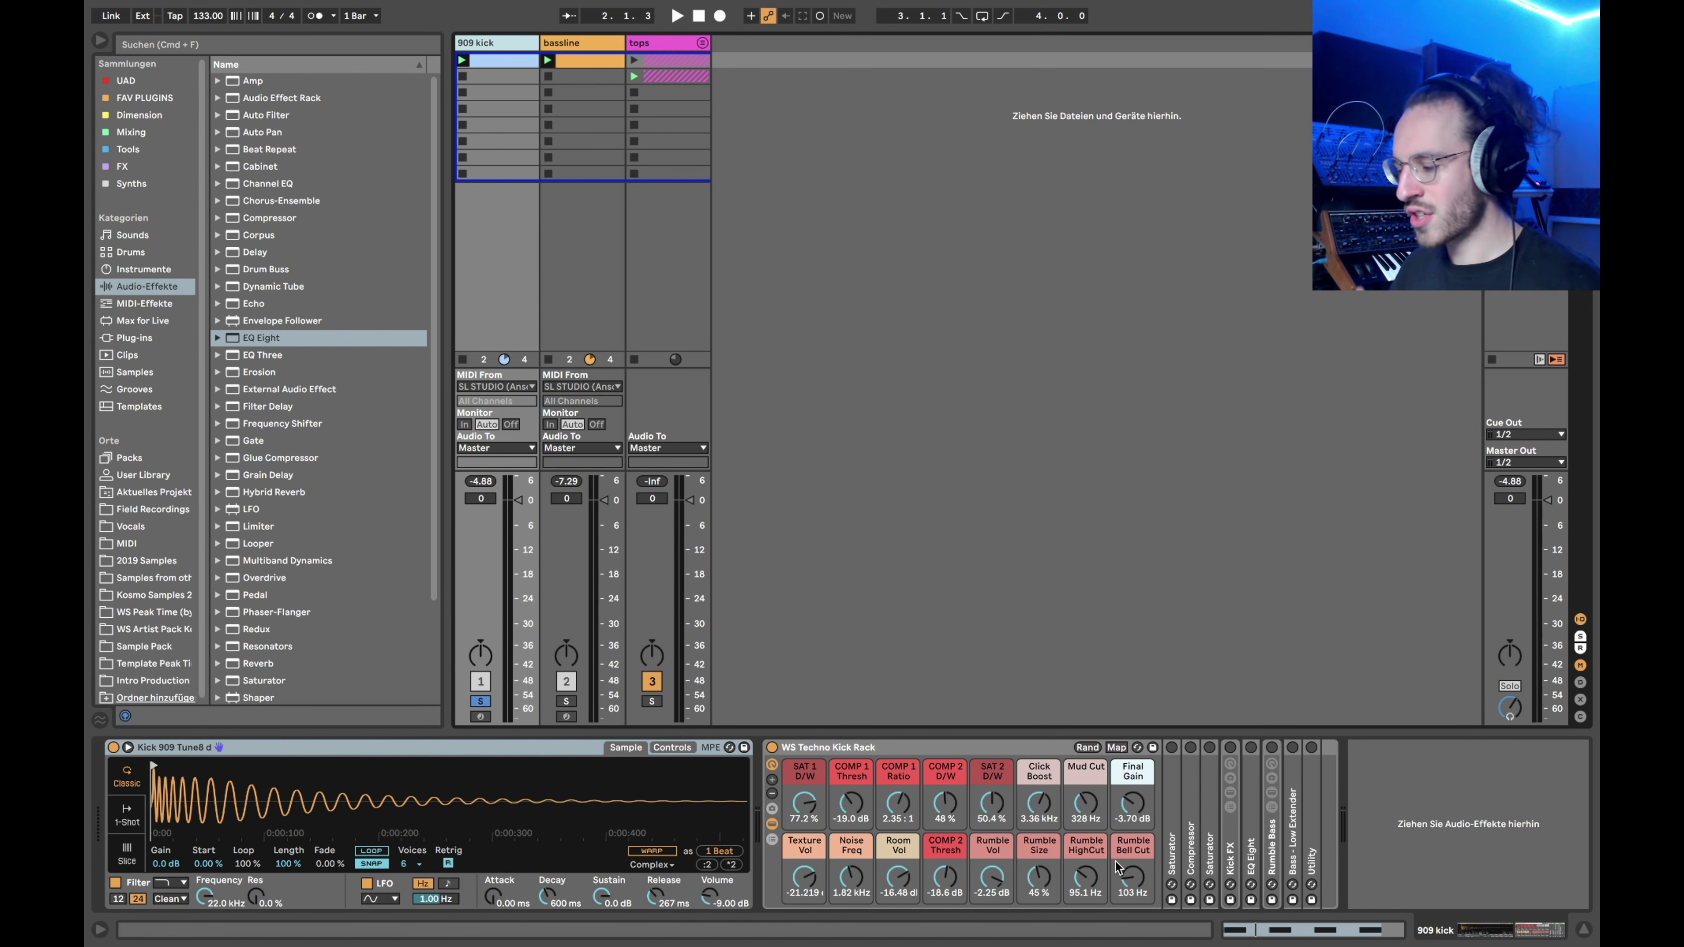
double_click(1173, 774)
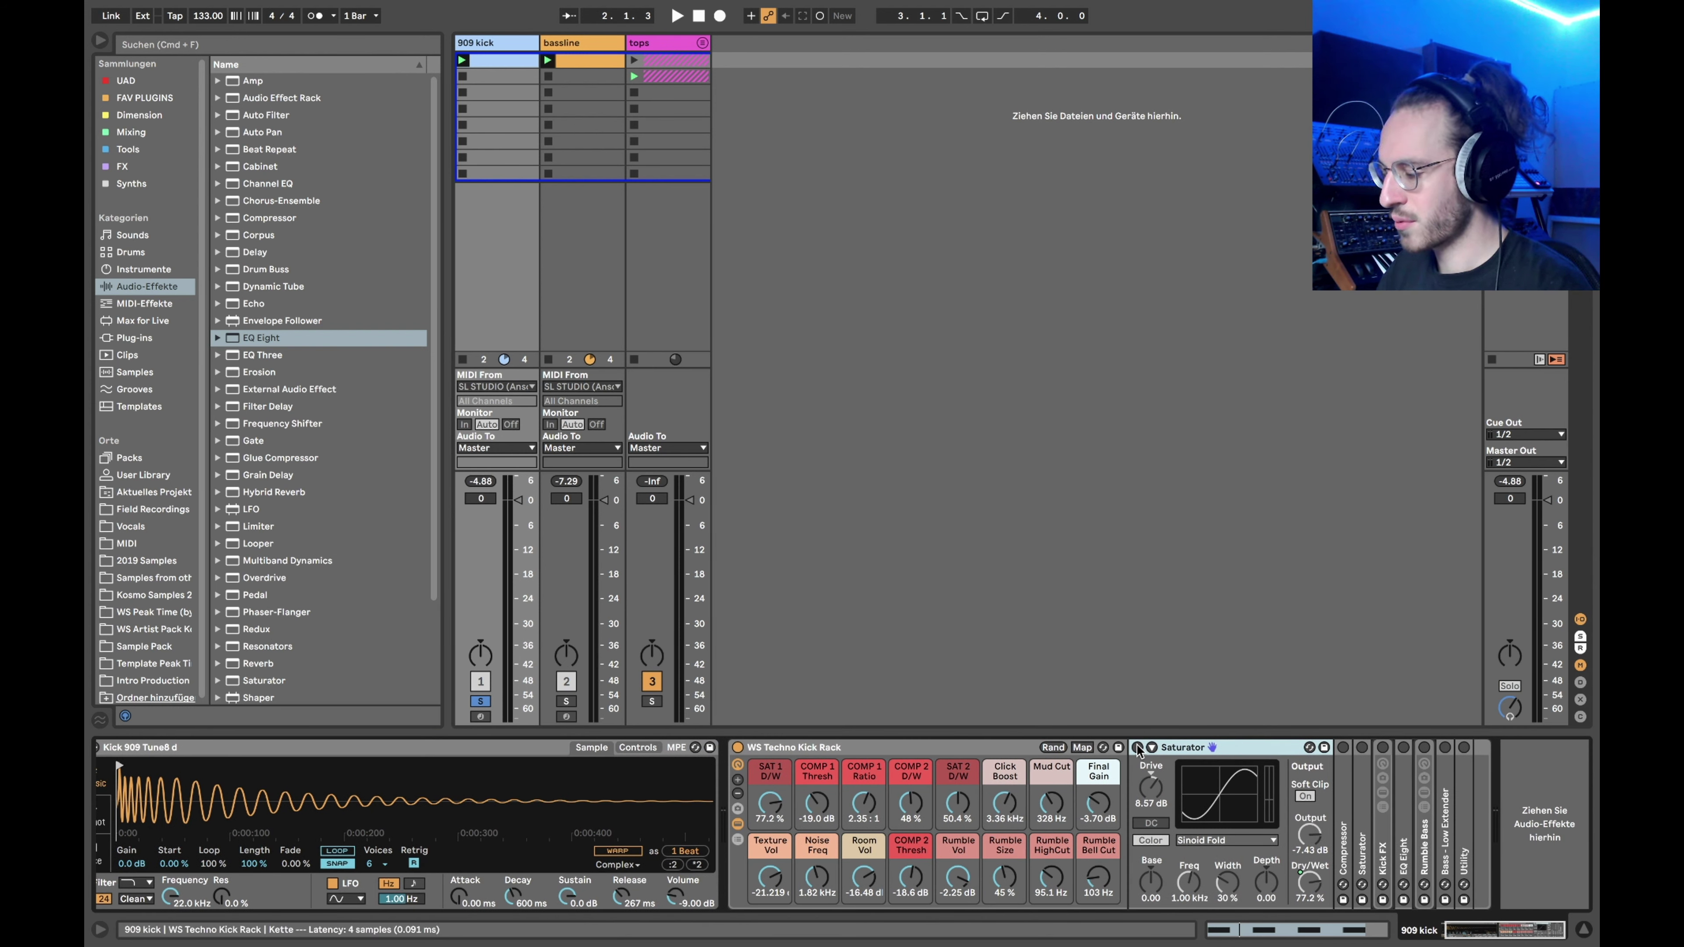
Re-enable the first Saturator and set the SAT 1 D/W macro to 67.7%
click(1138, 748)
click(770, 803)
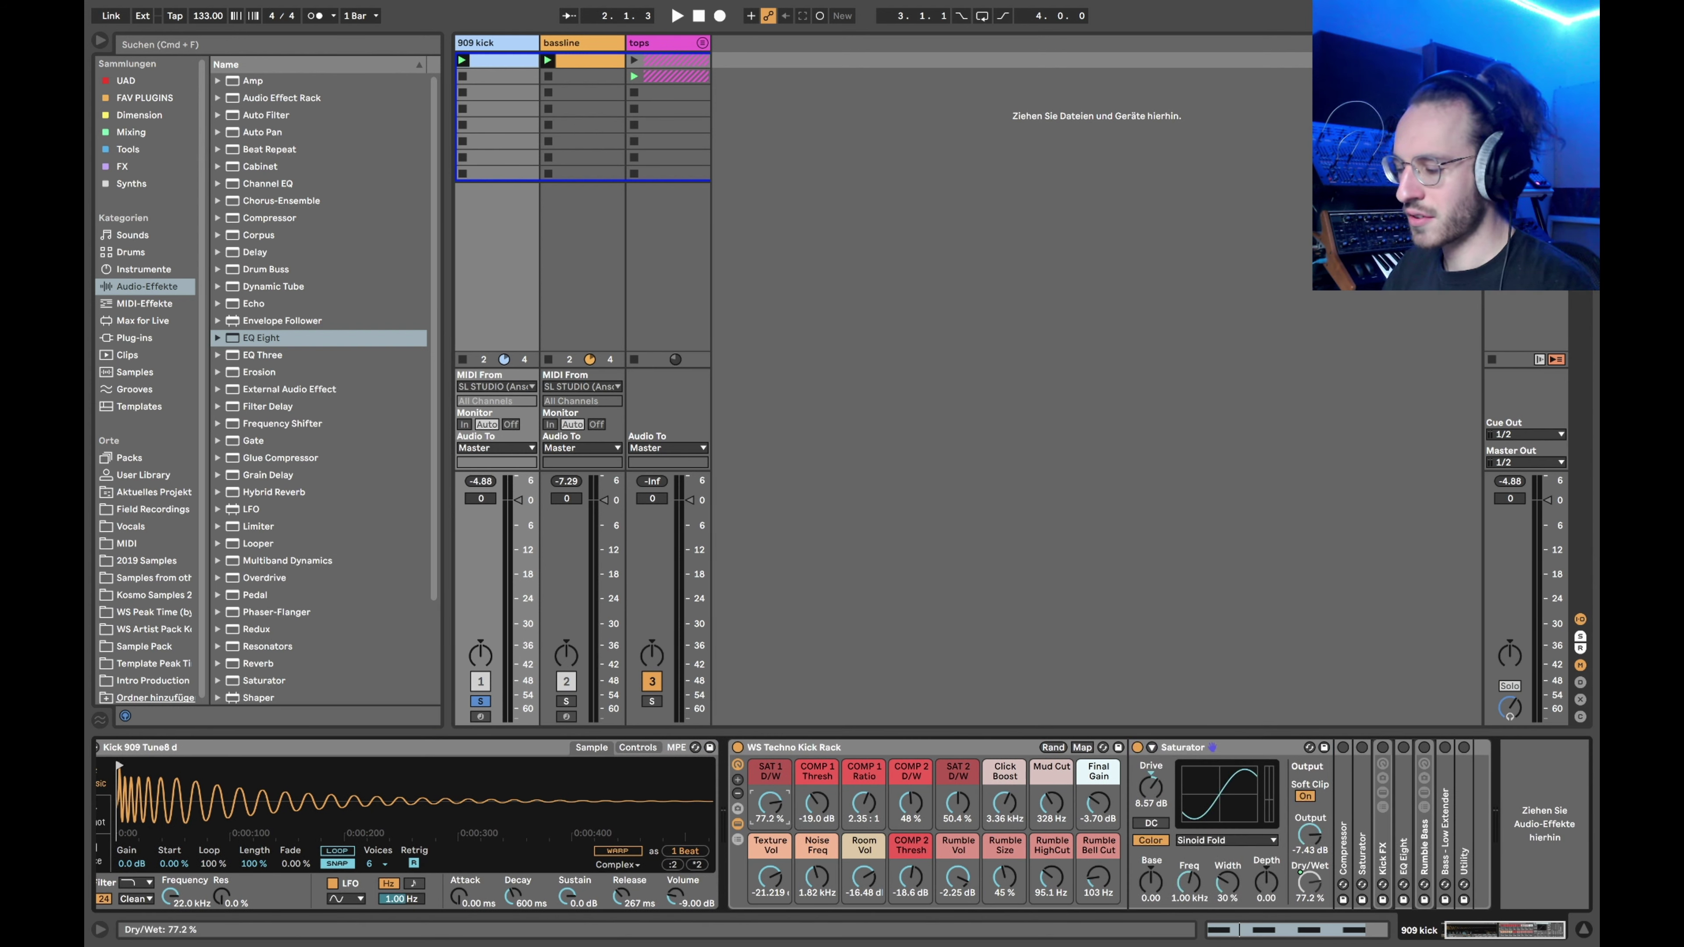
mouse_move(770, 802)
mouse_down()
mouse_move(769, 856)
mouse_move(769, 820)
mouse_up()
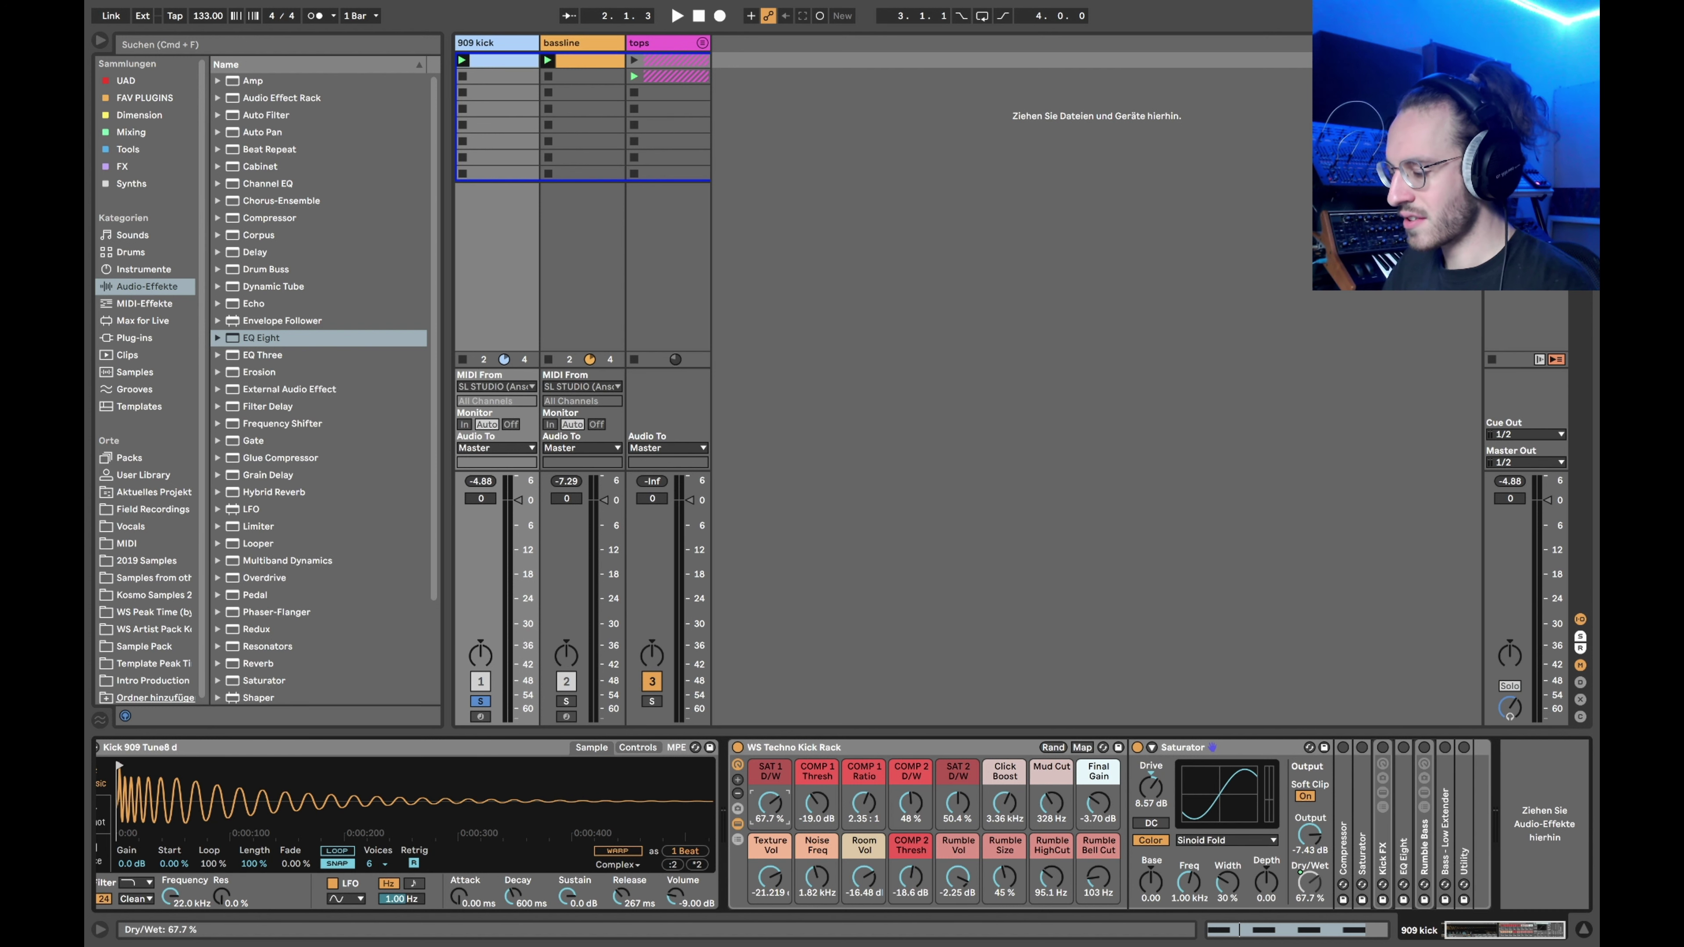
drag(769, 816, 776, 812)
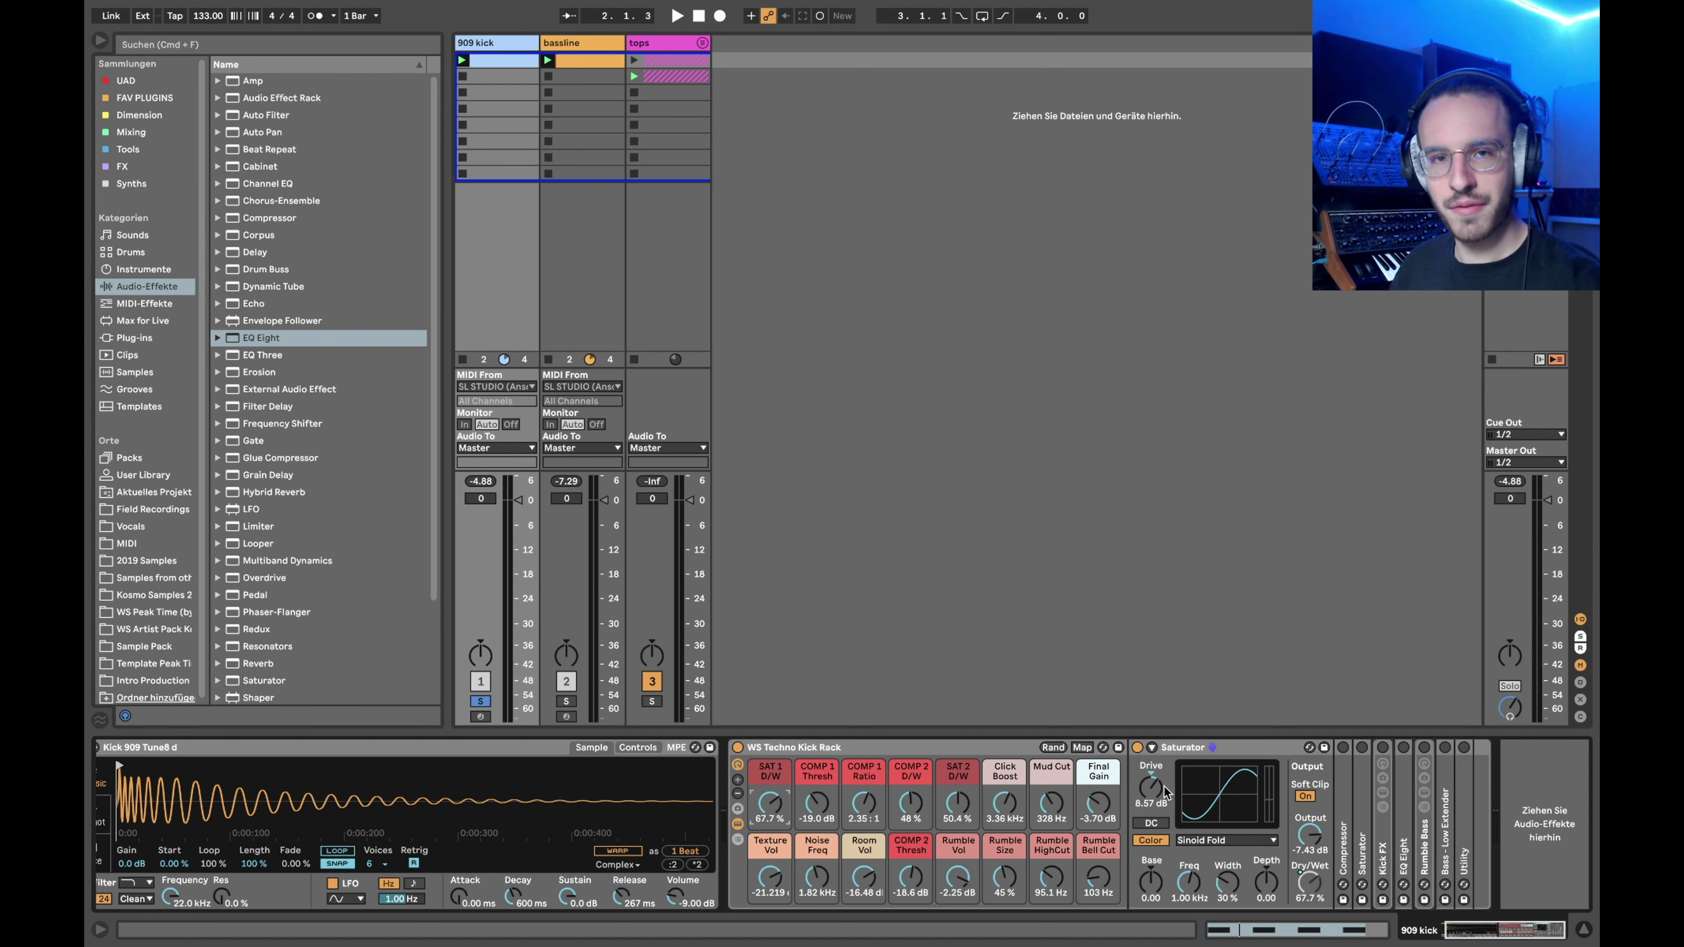
click(1175, 755)
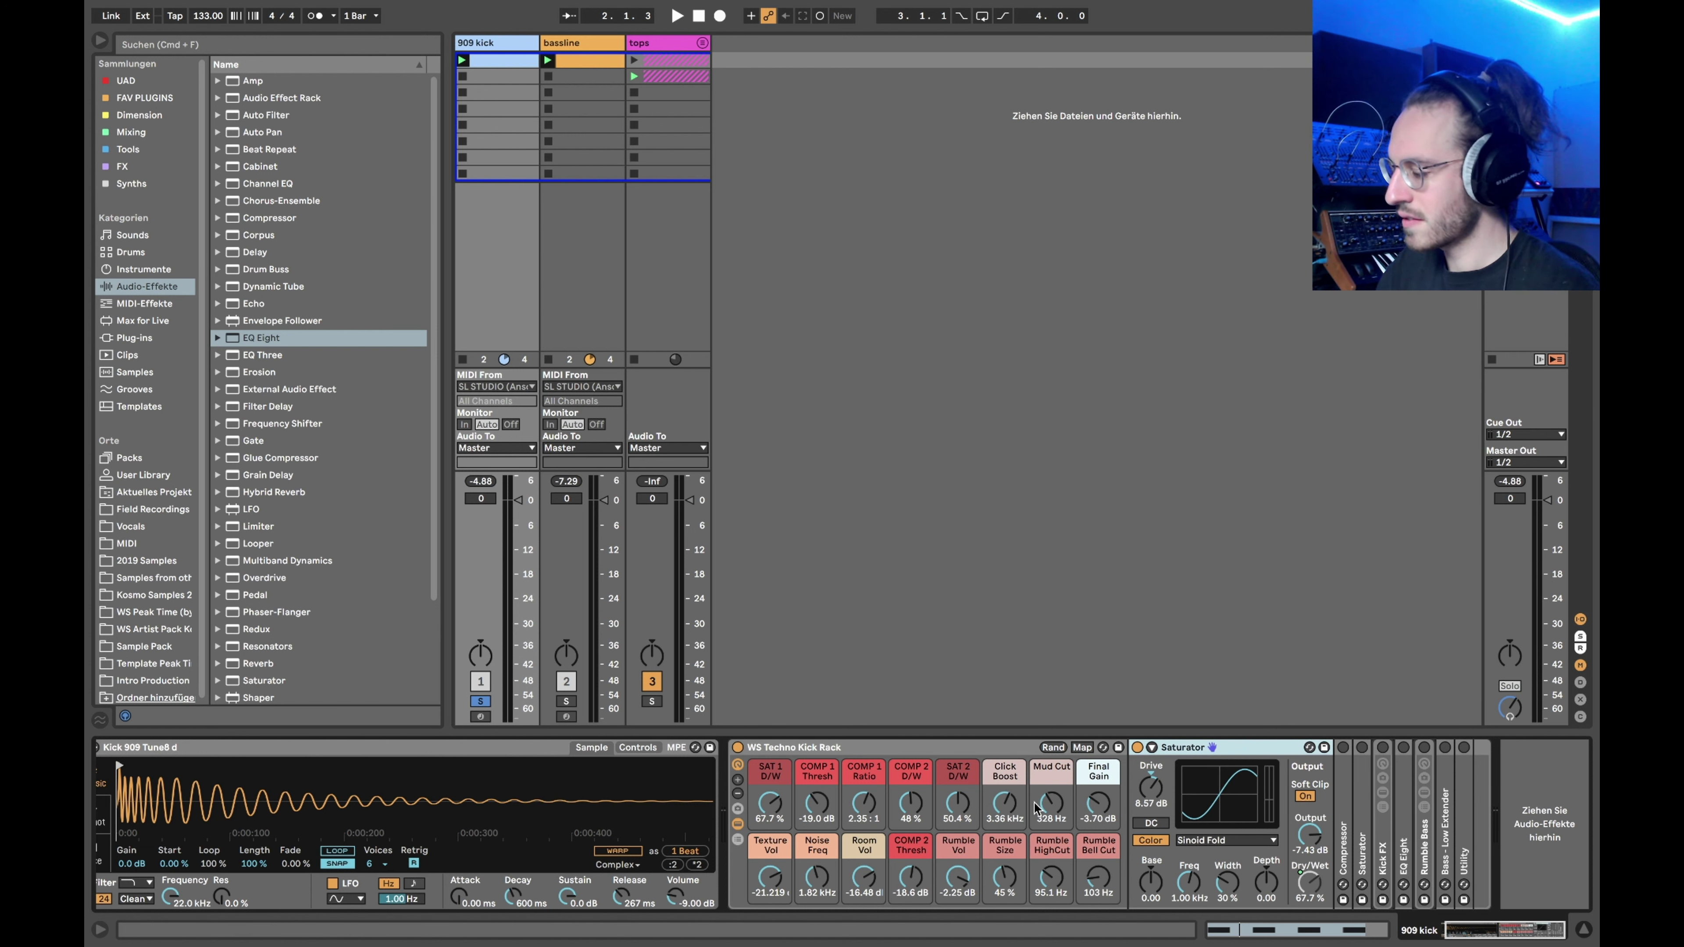
Play the kick and A/B the first Saturator on and off
key(space)
click(1137, 748)
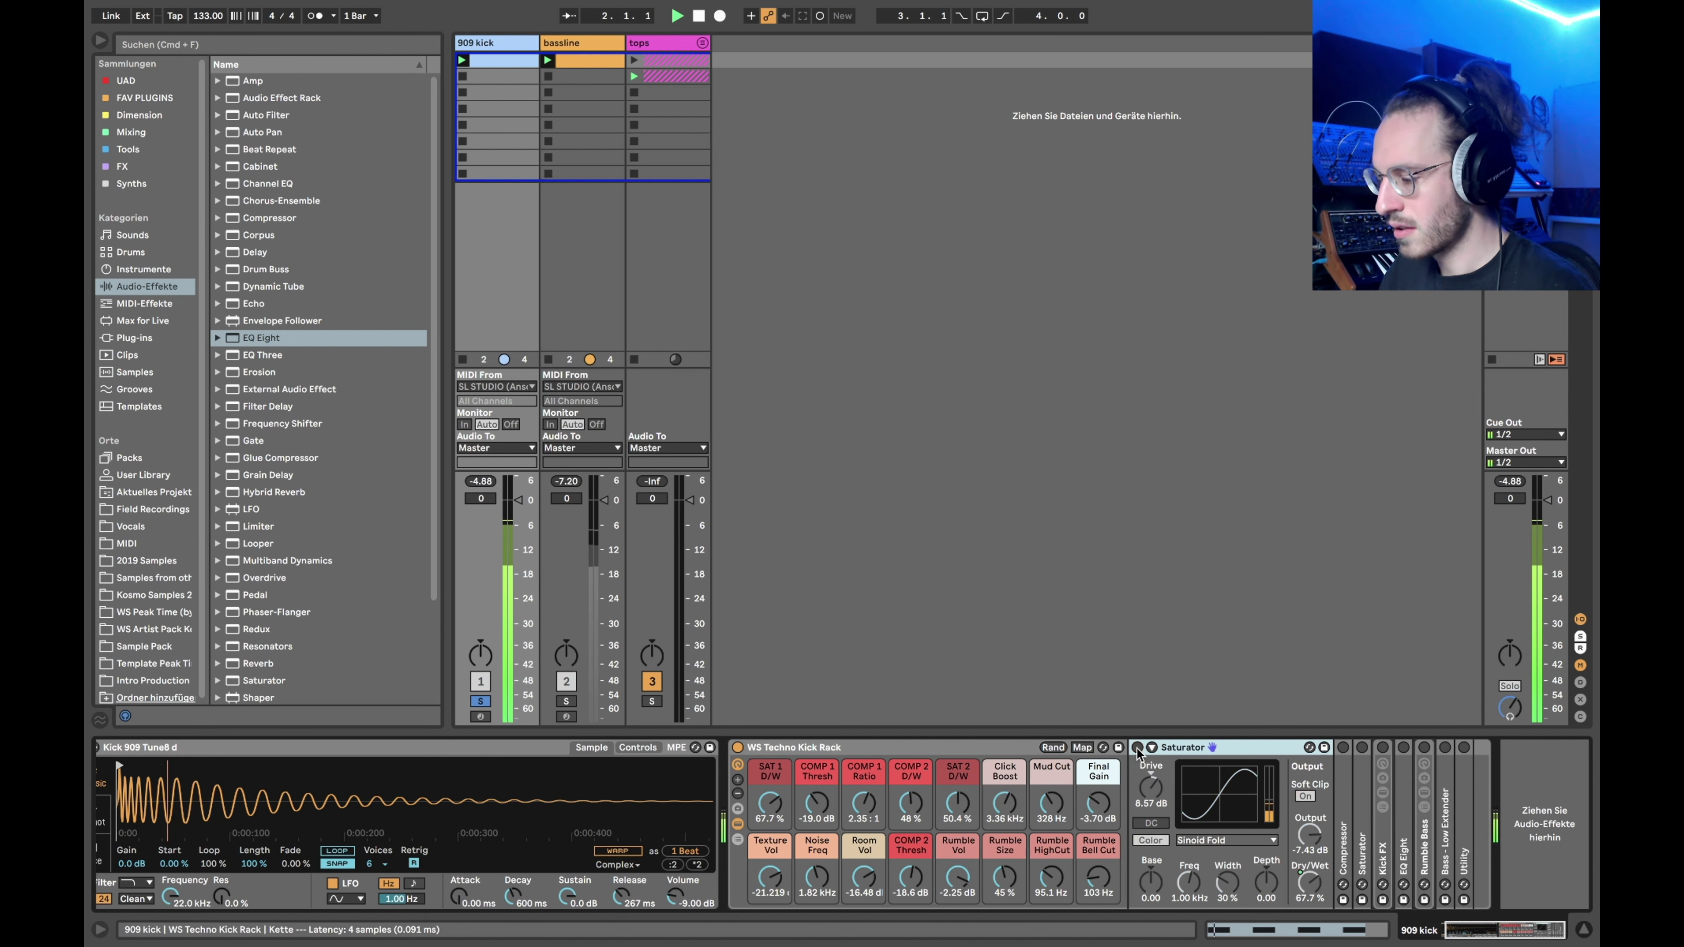
click(1137, 748)
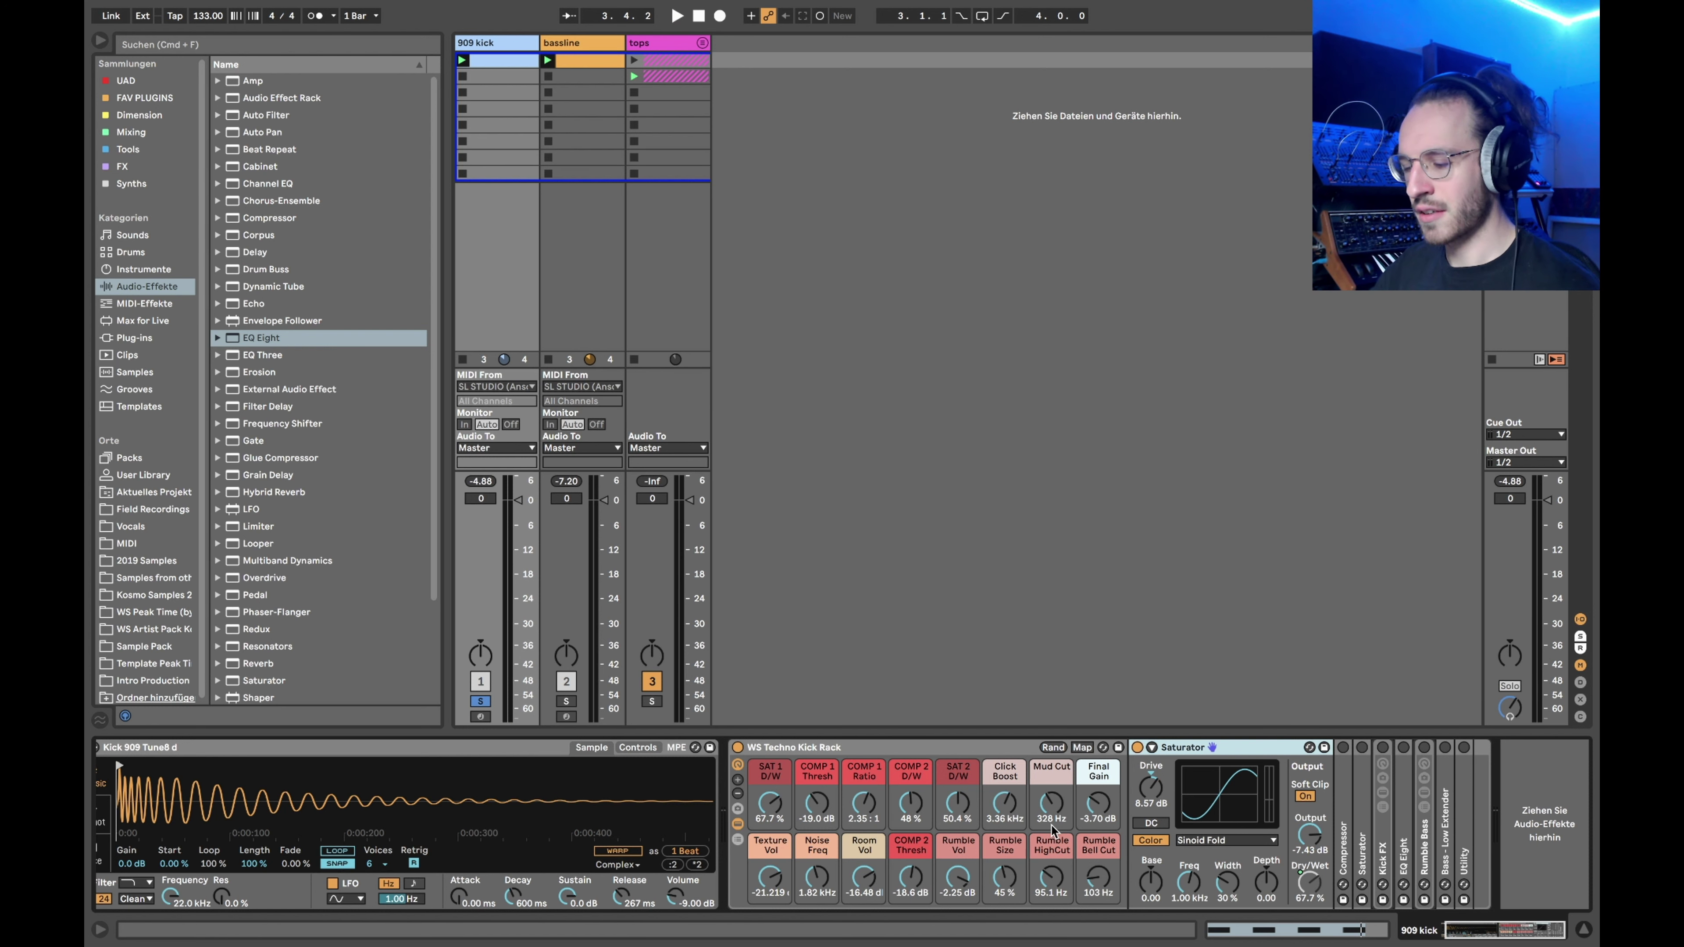
Collapse the first Saturator, switch on the expanded Compressor, A/B it while playing, then collapse it
double_click(1180, 748)
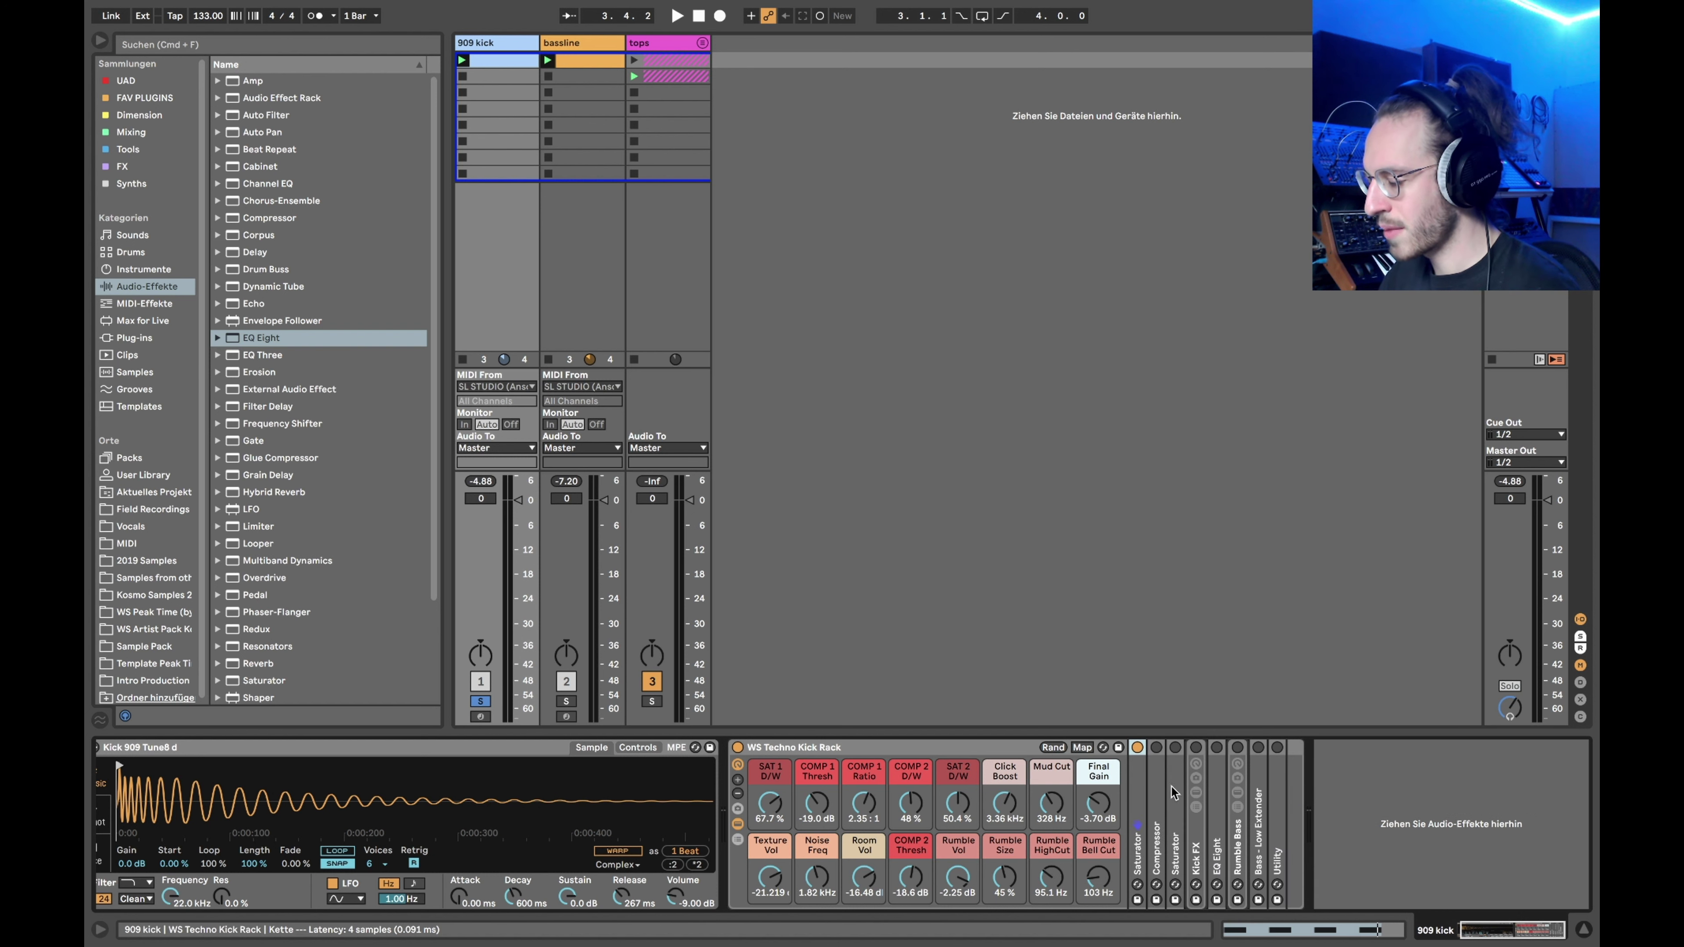
double_click(1156, 822)
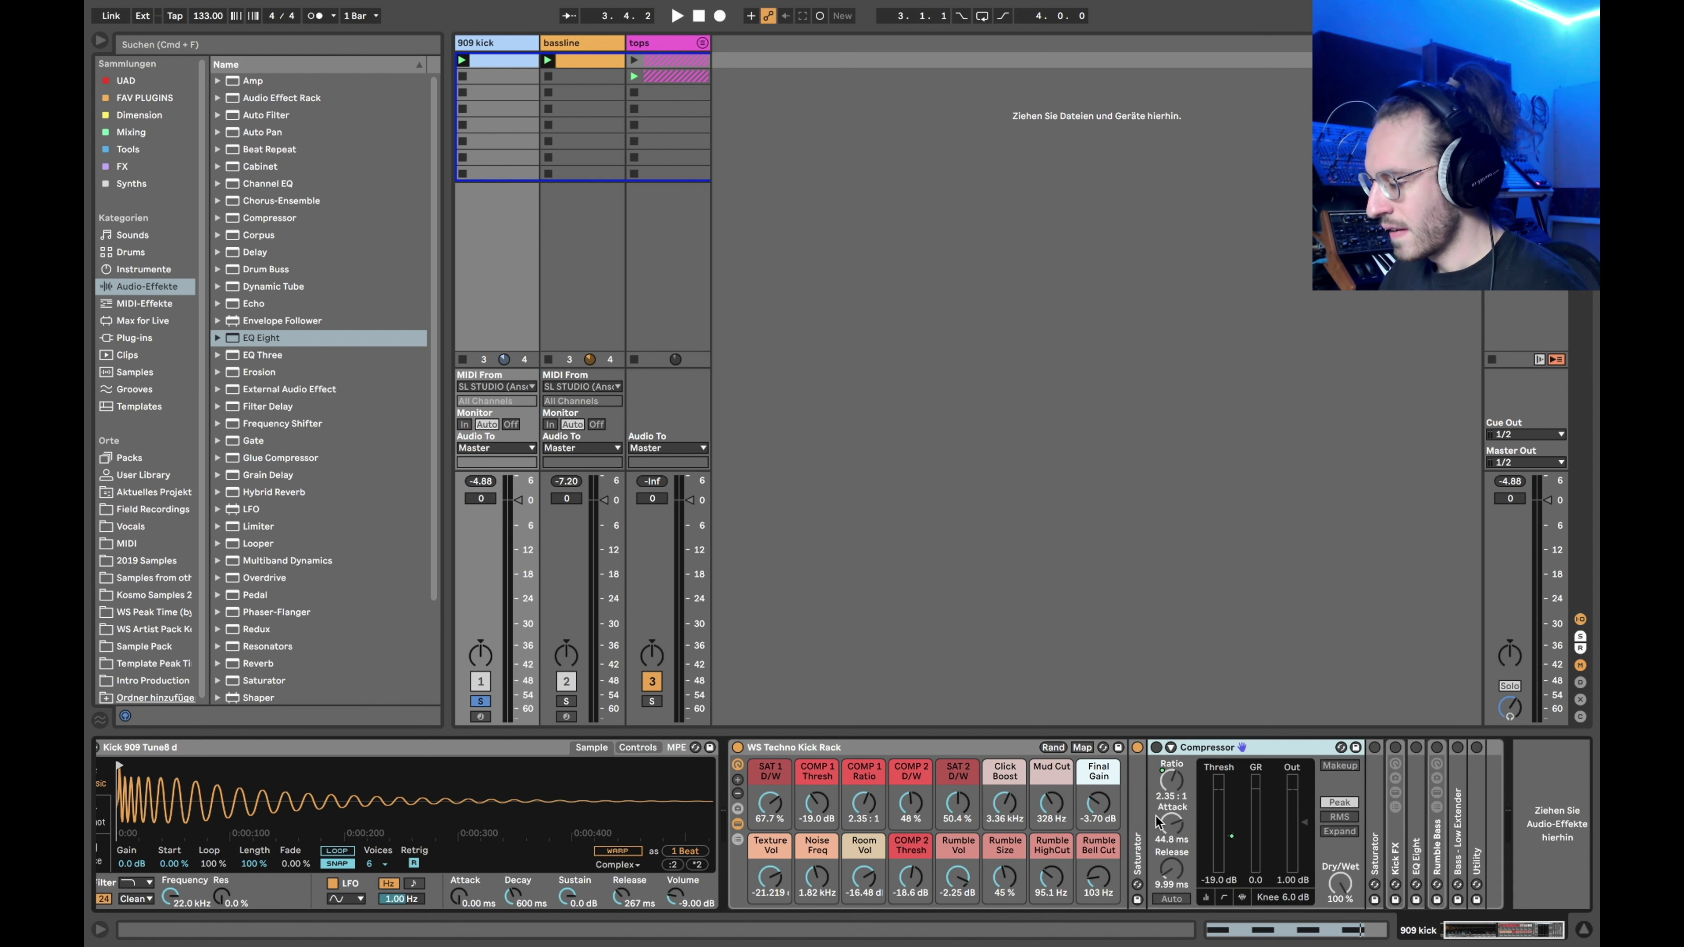
click(1156, 748)
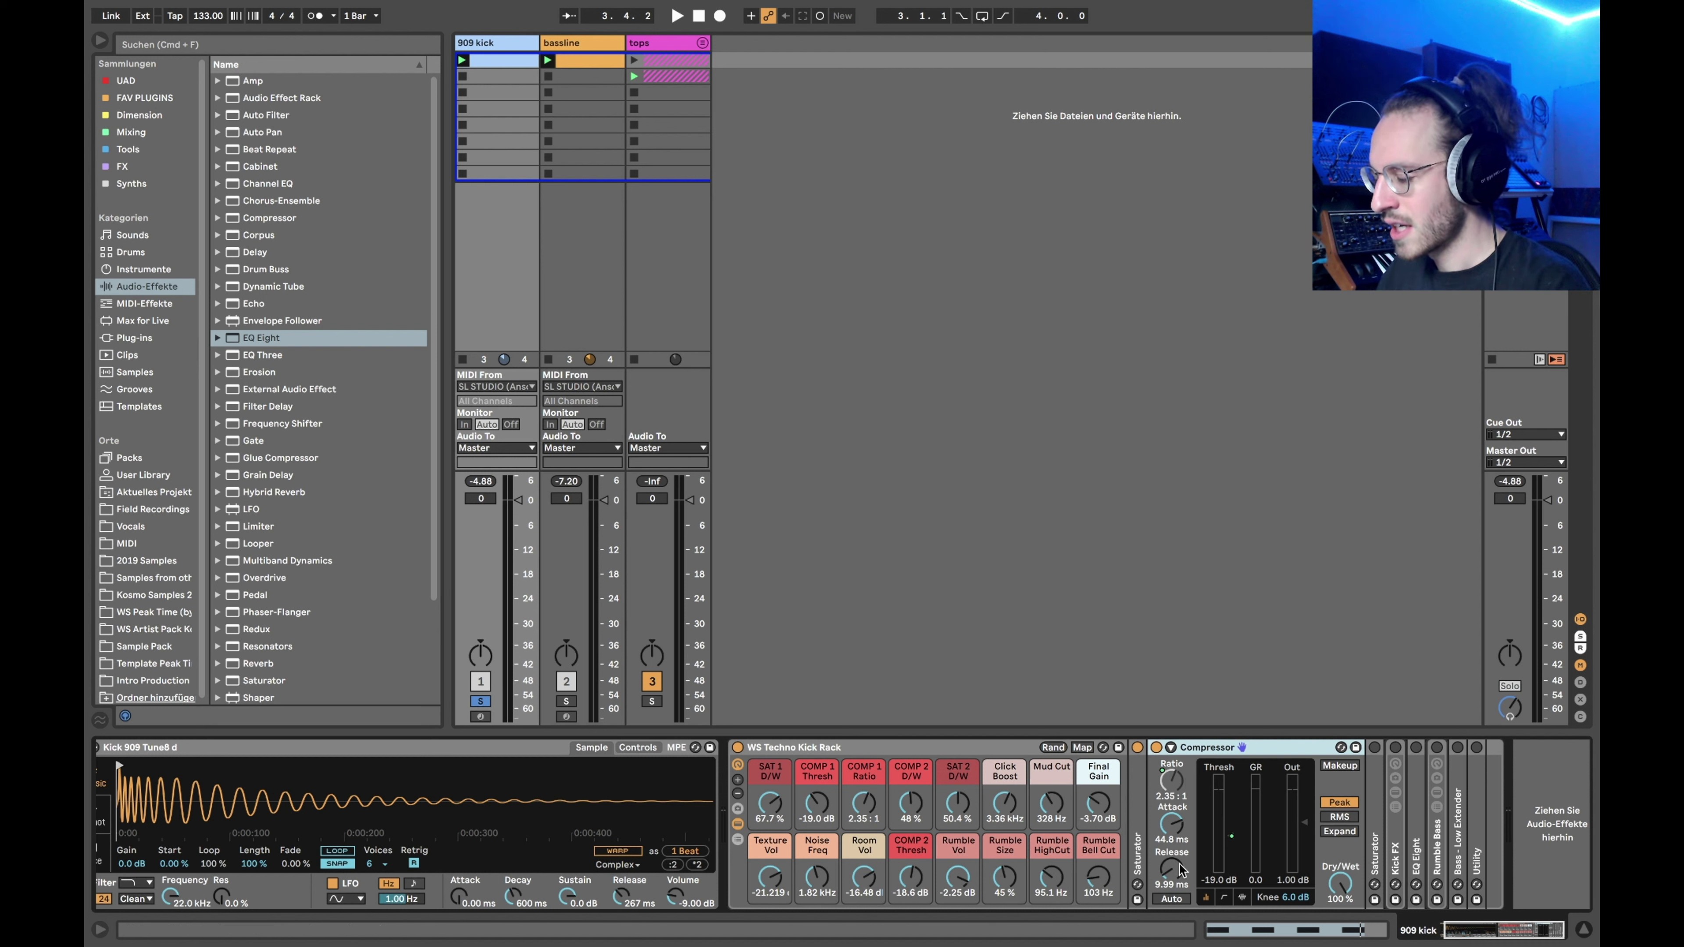
key(space)
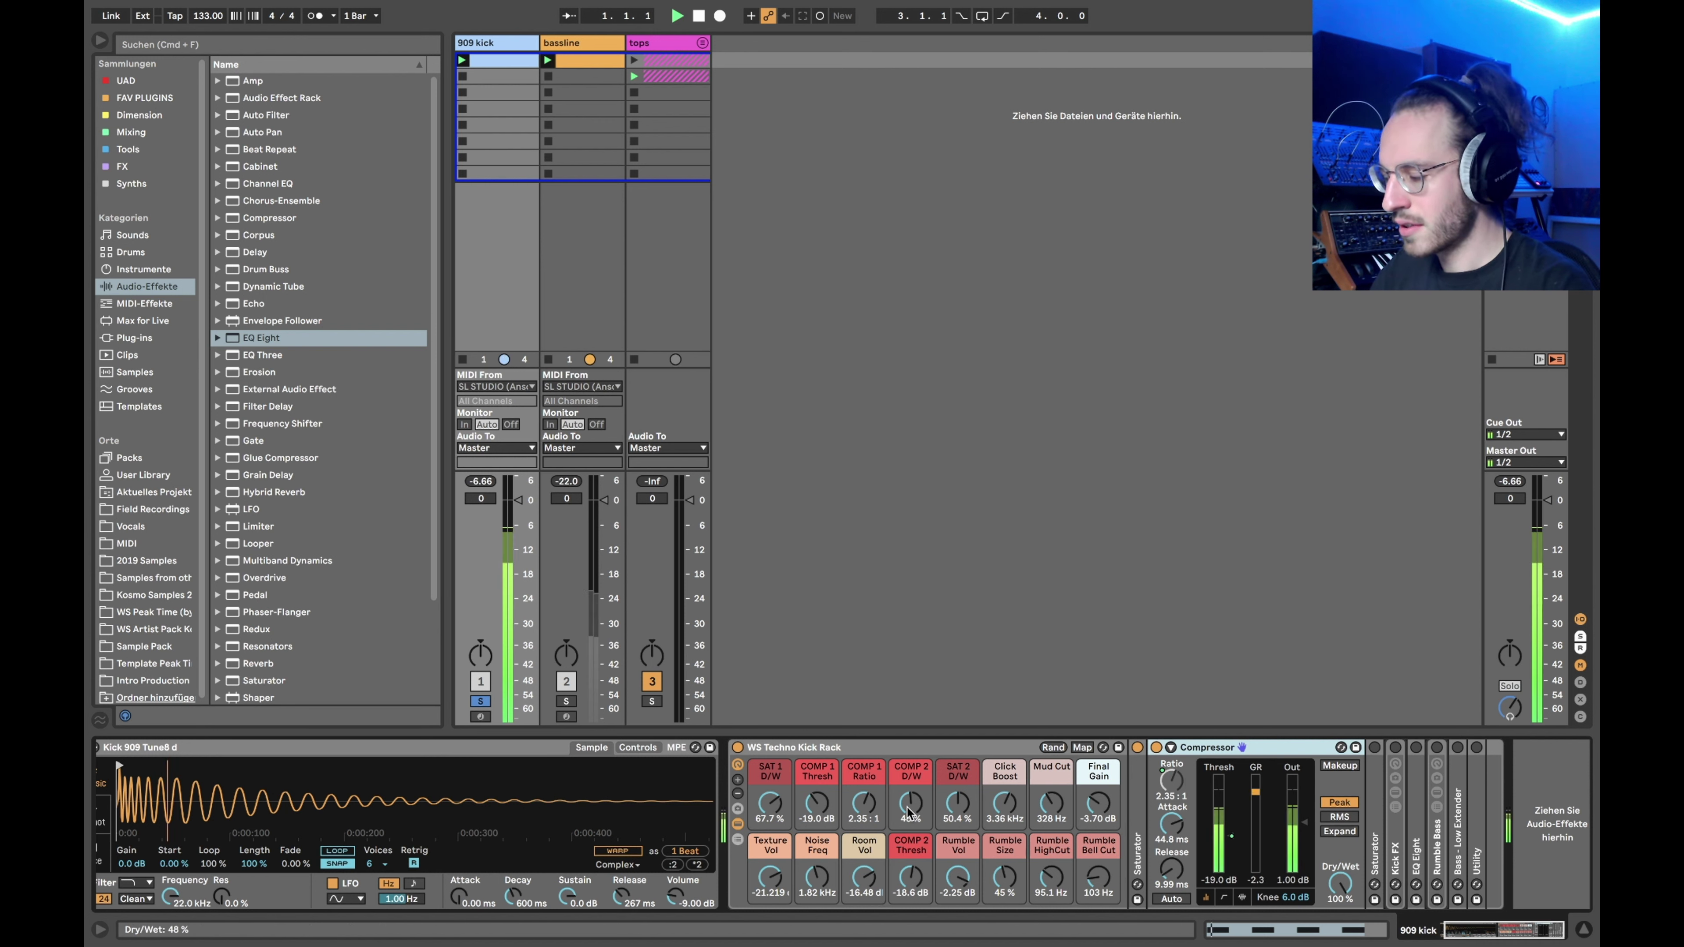
click(1156, 748)
click(1157, 747)
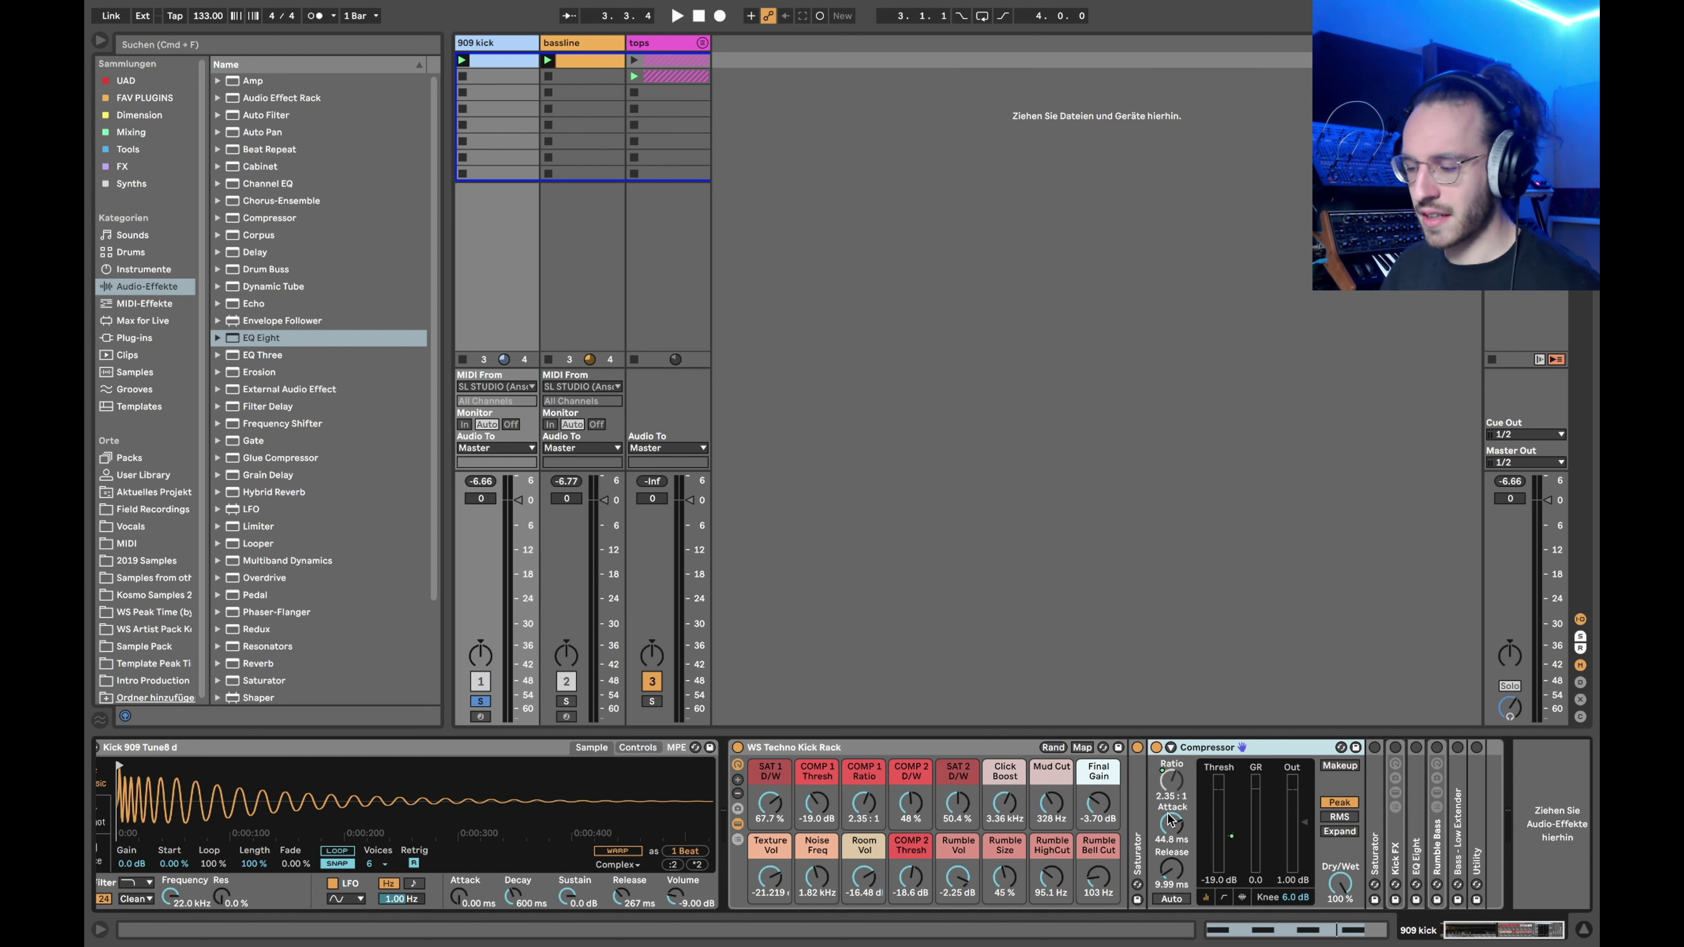
double_click(1184, 748)
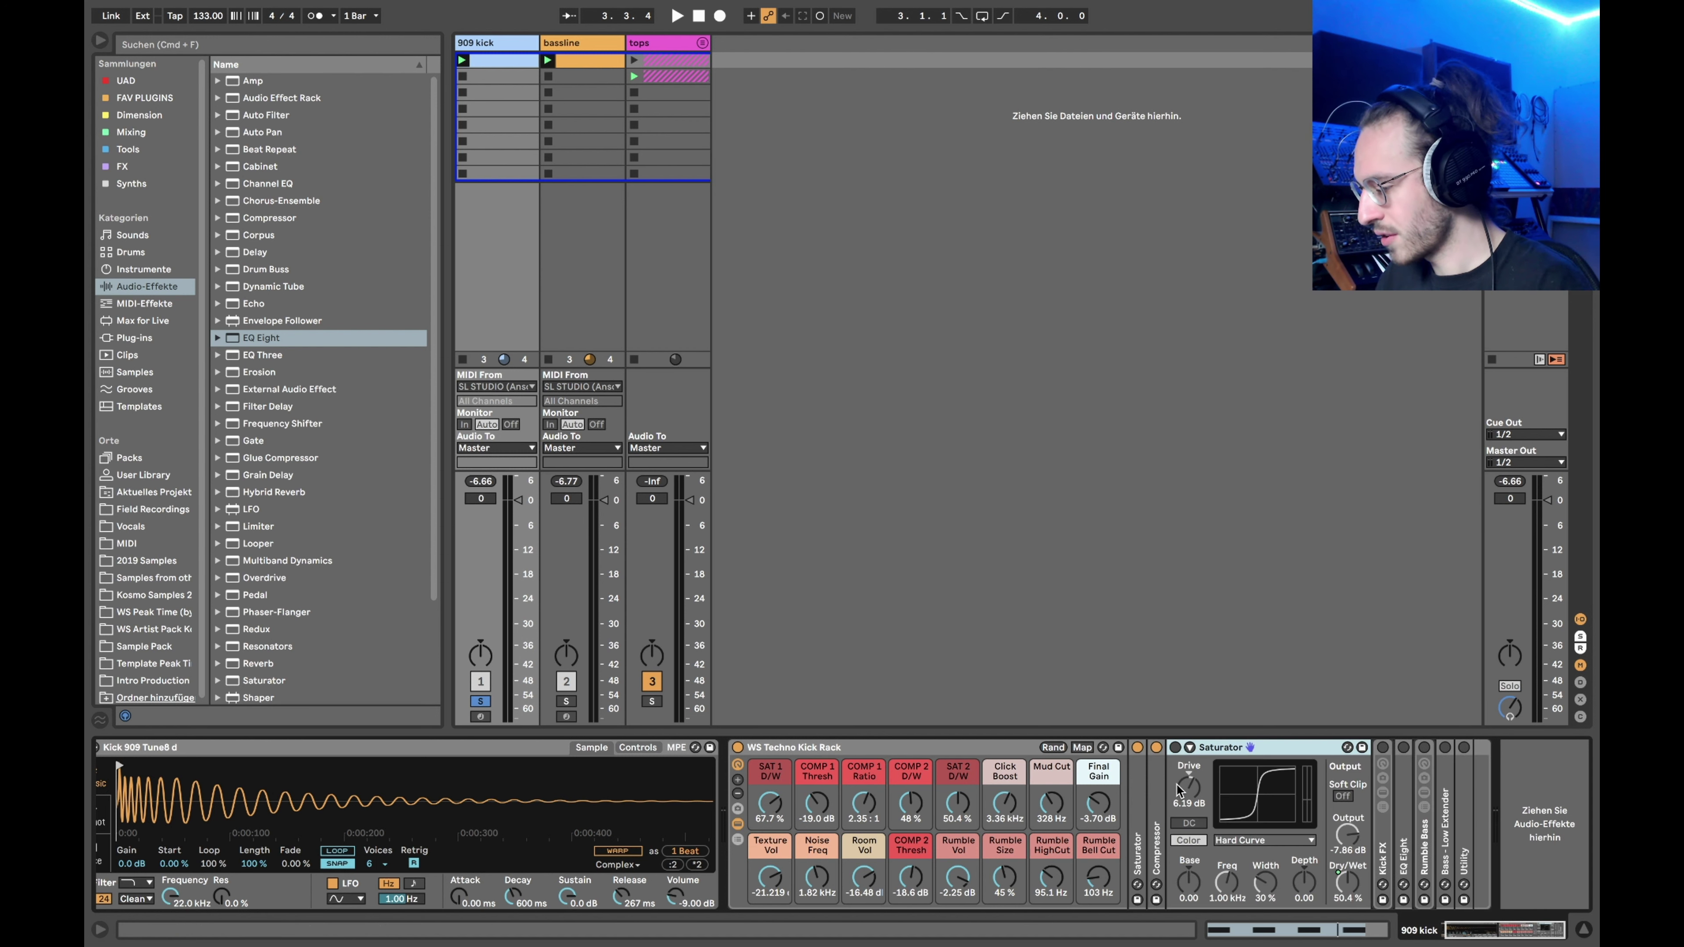
Expand the second Saturator, enable its Color section, push SAT 2 D/W to full and A/B it while playing
double_click(1183, 791)
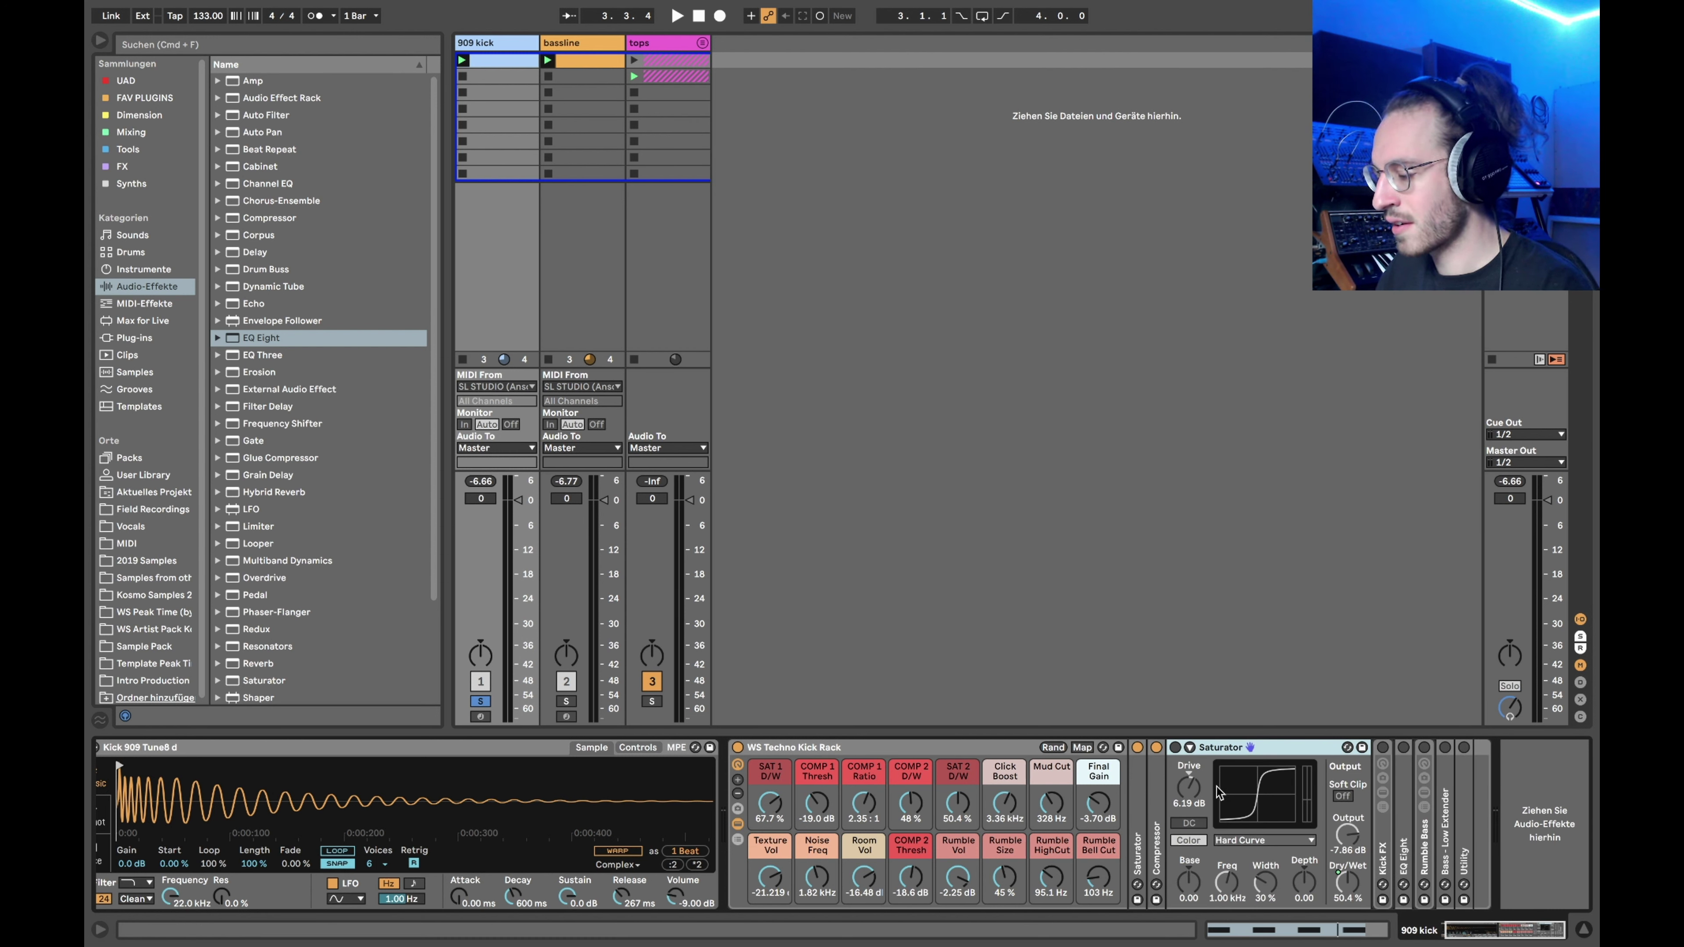
click(1188, 840)
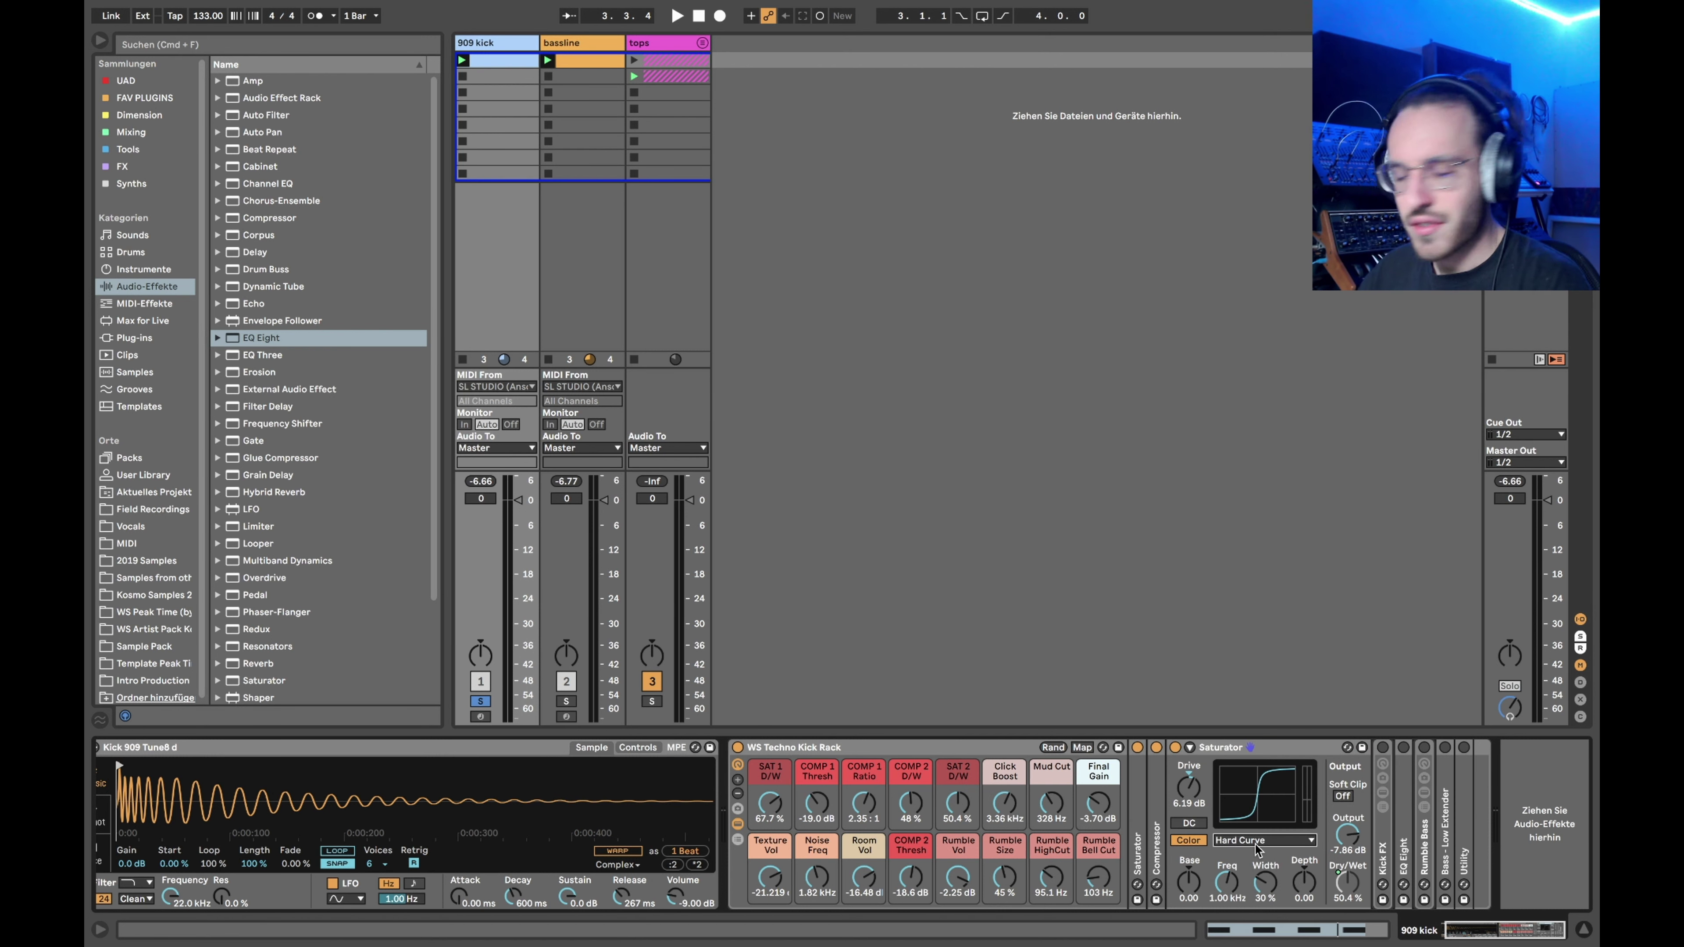
click(1188, 790)
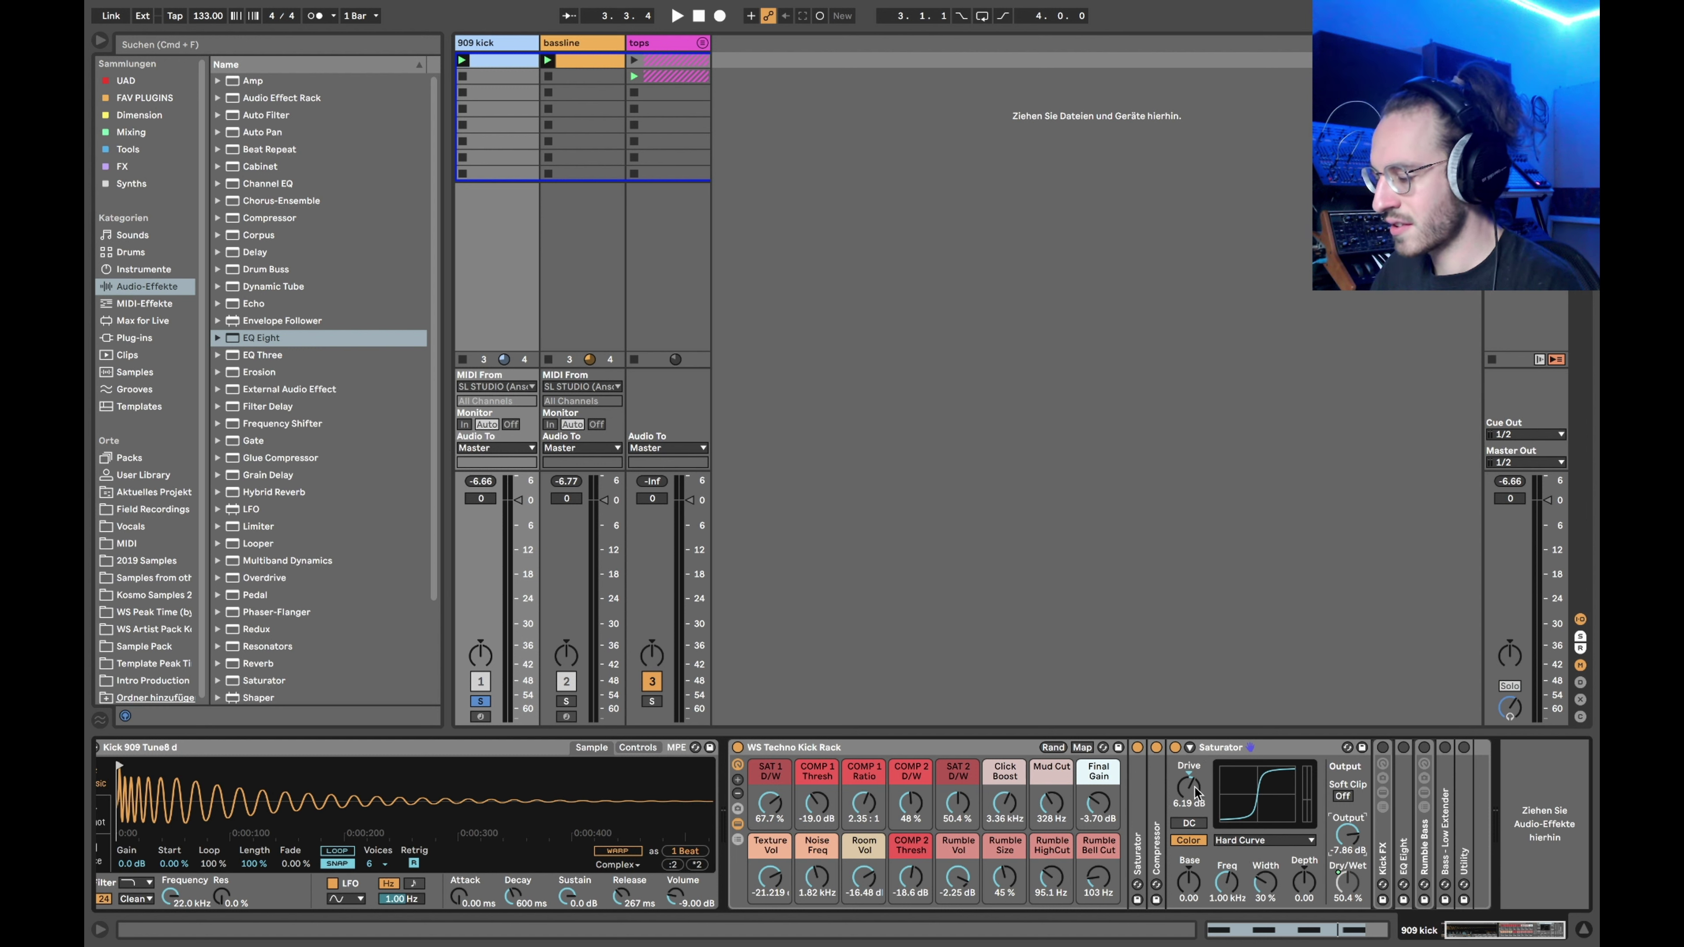
mouse_move(957, 802)
mouse_down()
mouse_move(958, 770)
mouse_move(958, 796)
mouse_up()
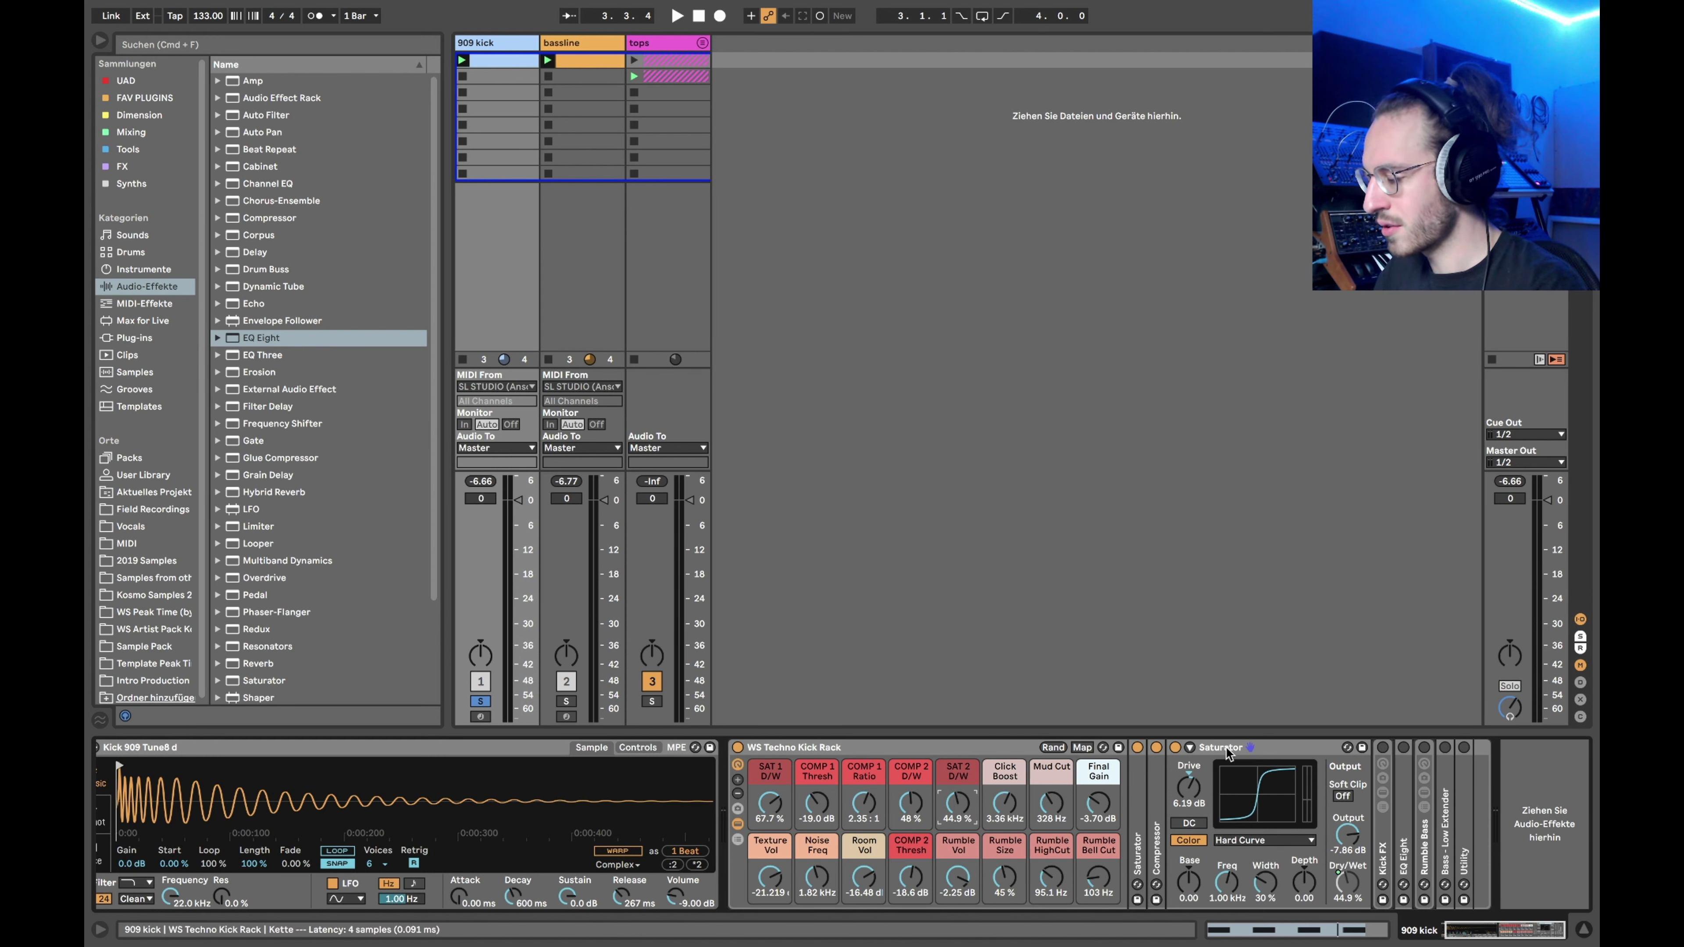
click(1174, 747)
click(1174, 747)
click(1174, 747)
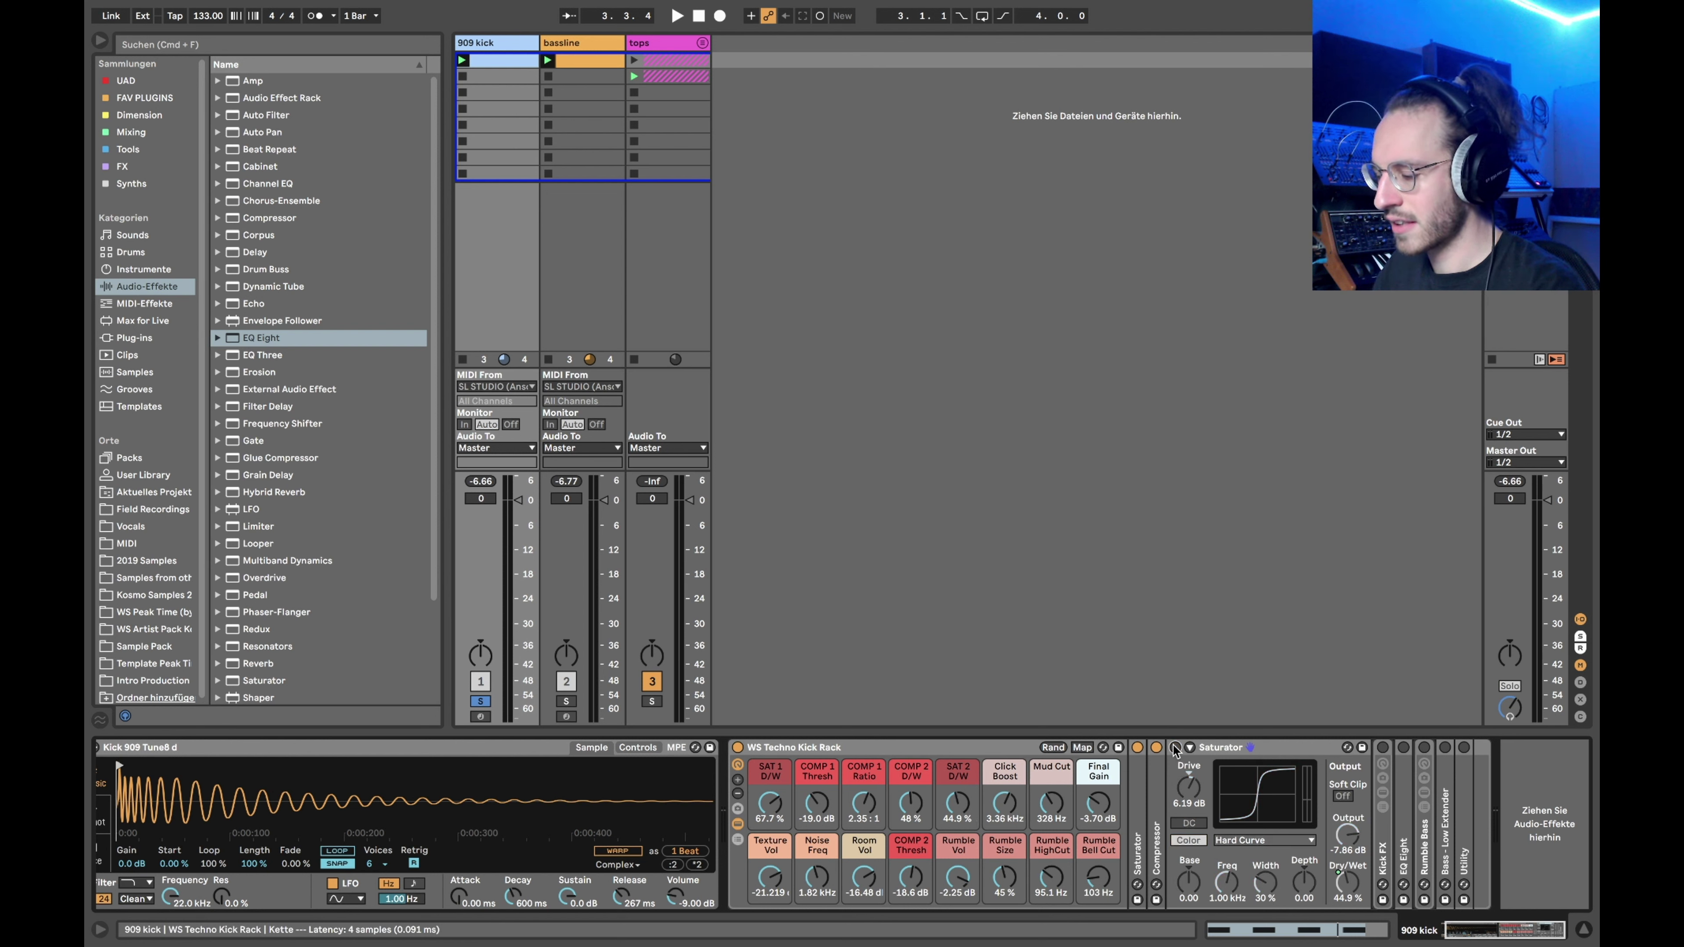
key(space)
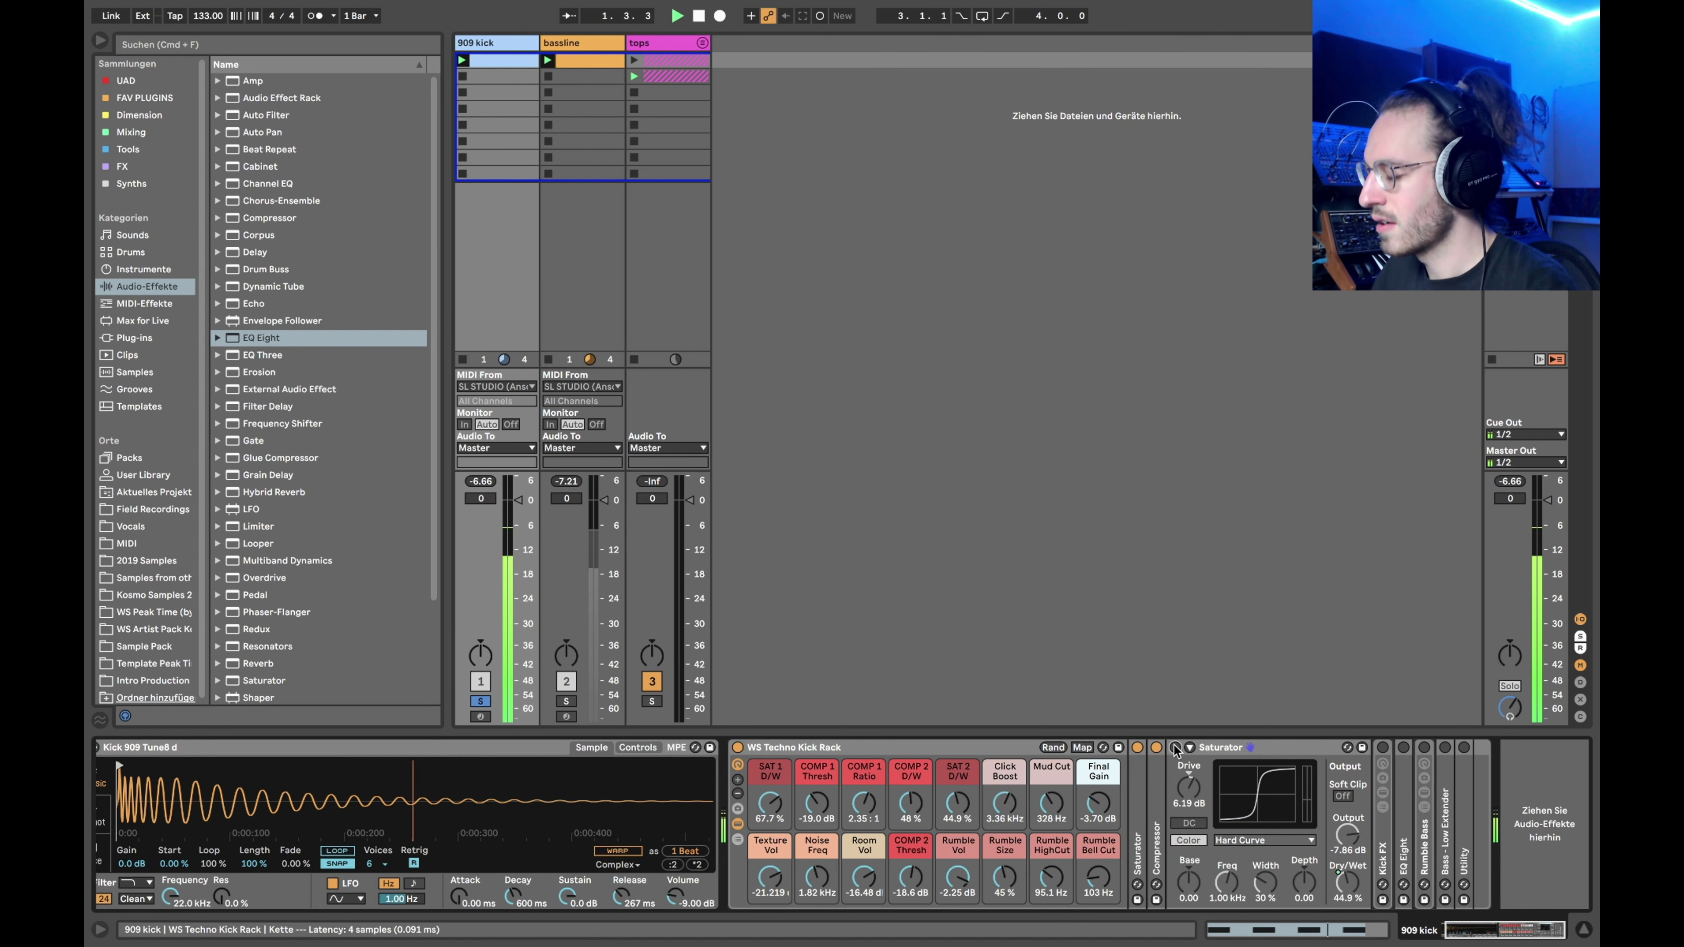
click(1174, 748)
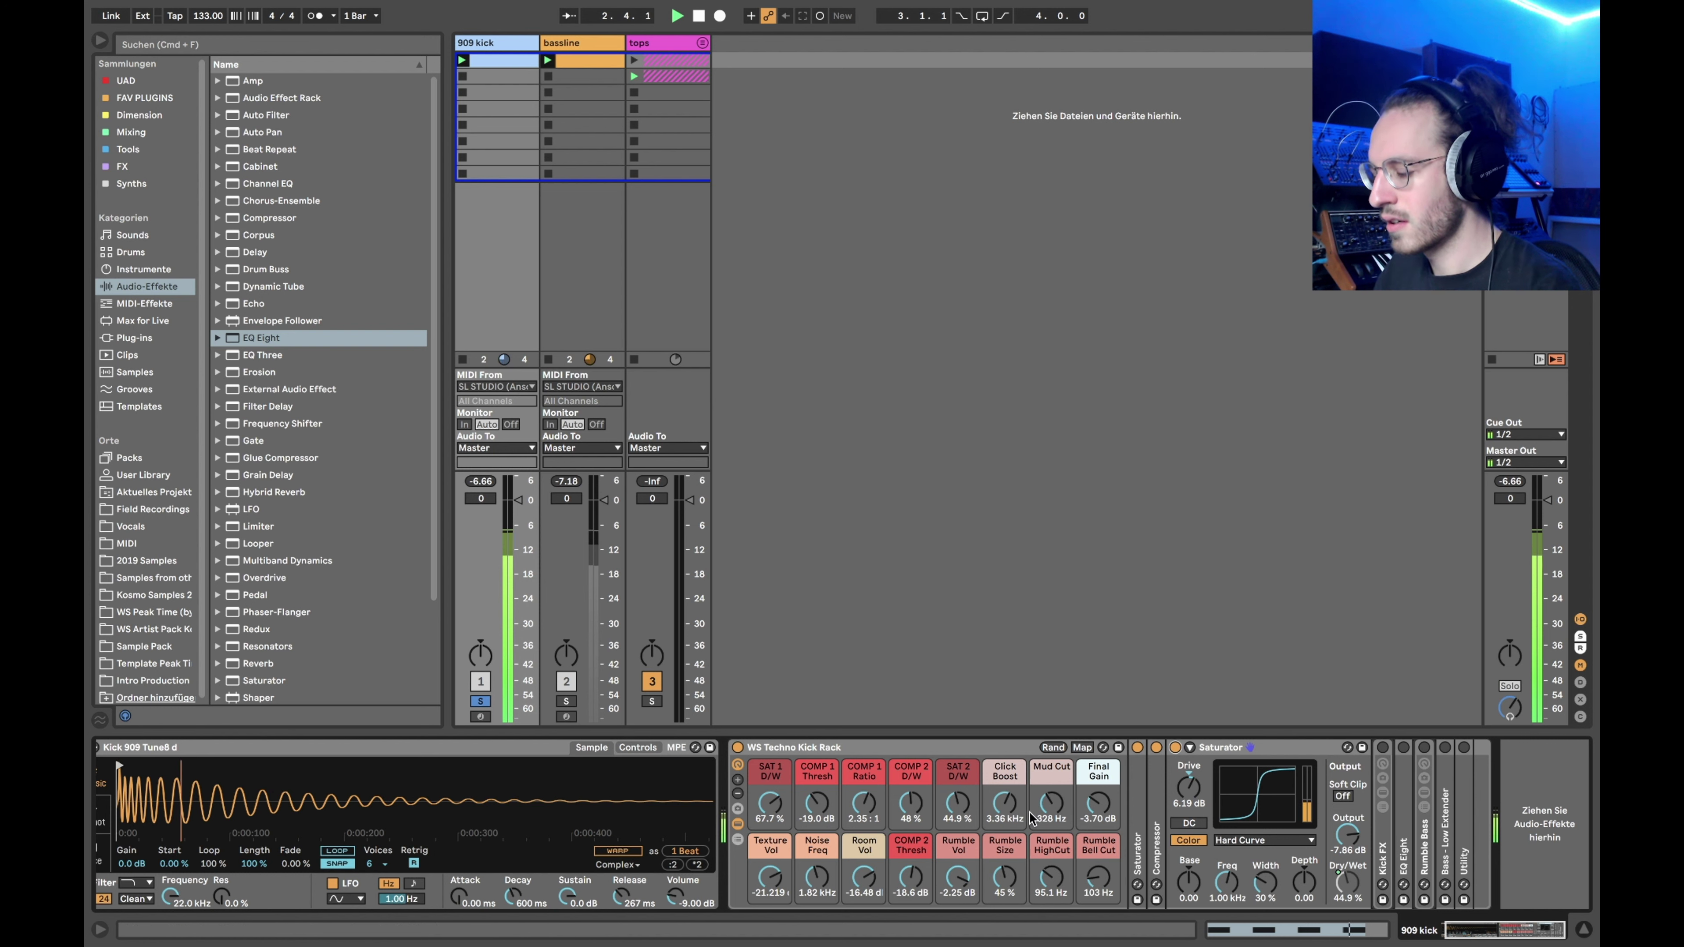
key(space)
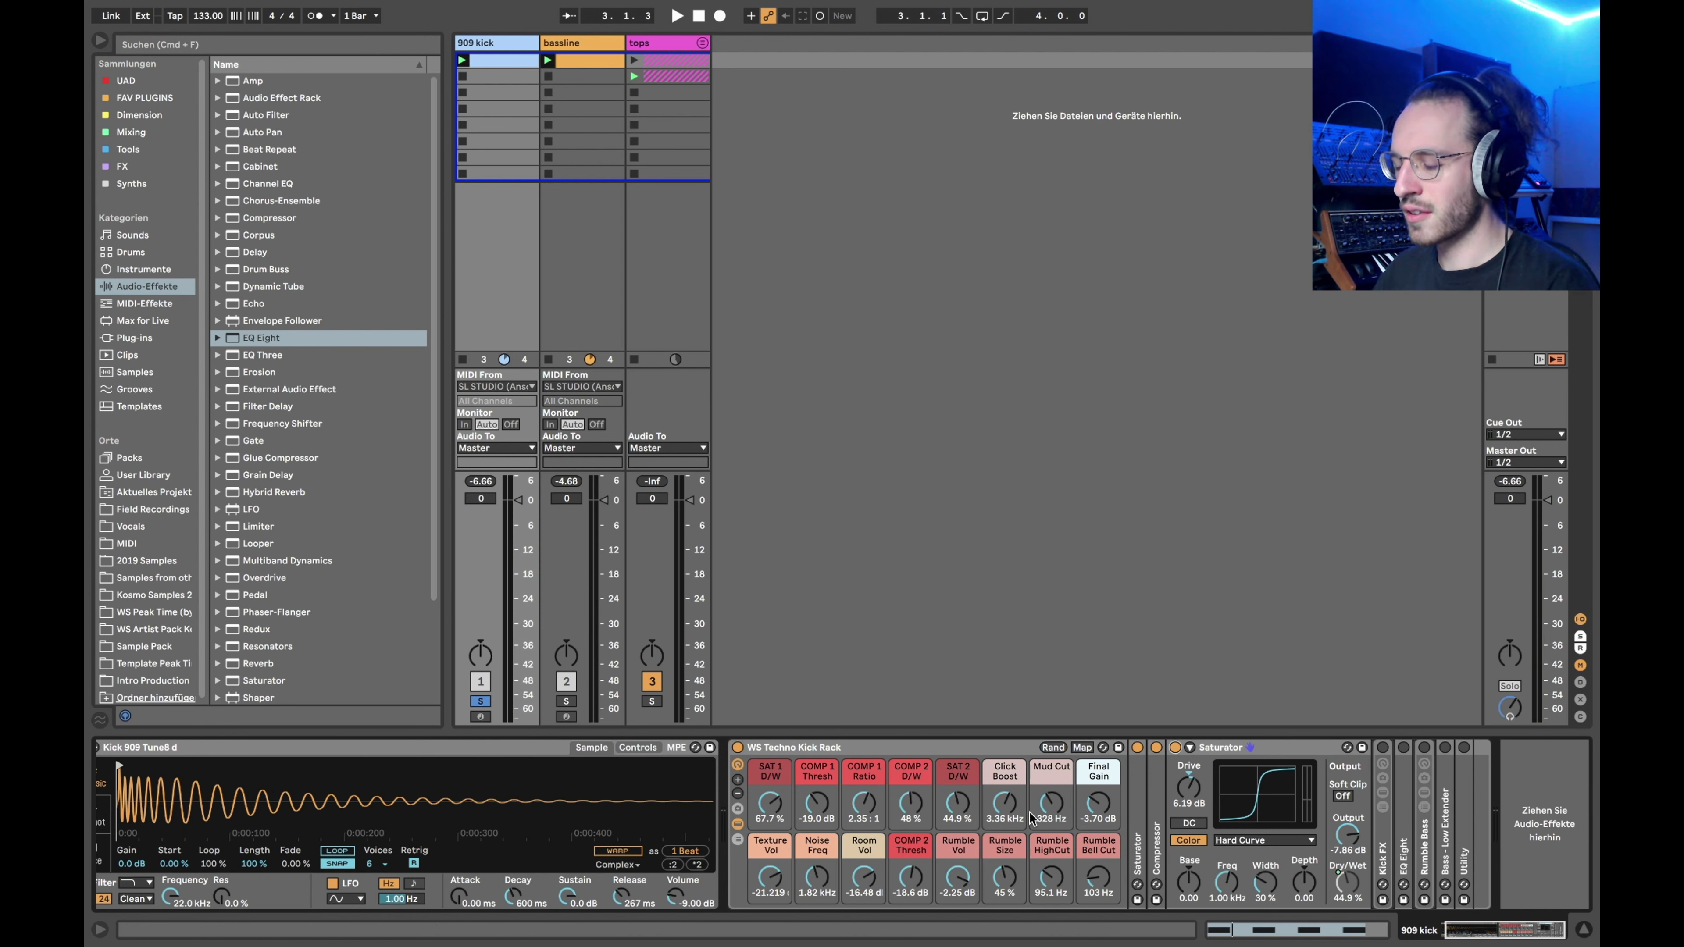
Sweep SAT 2 D/W between lower values and 100% during playback, settling at 62.2%
mouse_move(959, 804)
mouse_down()
mouse_move(958, 723)
mouse_move(958, 836)
mouse_up()
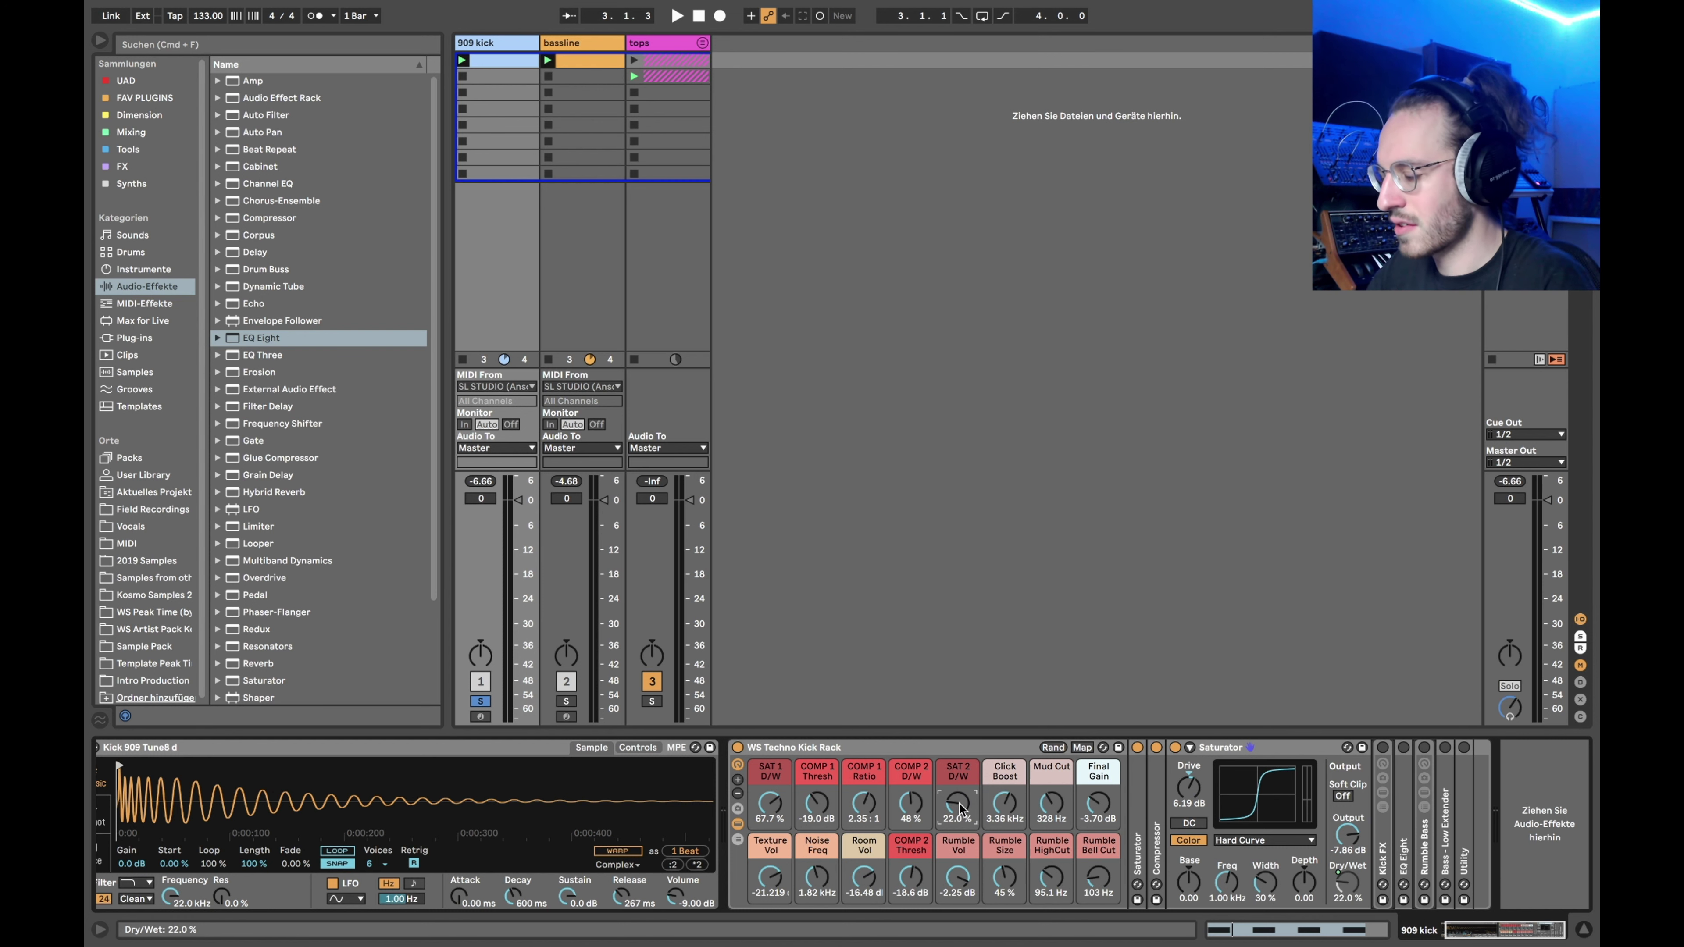
key(space)
drag(960, 808, 959, 790)
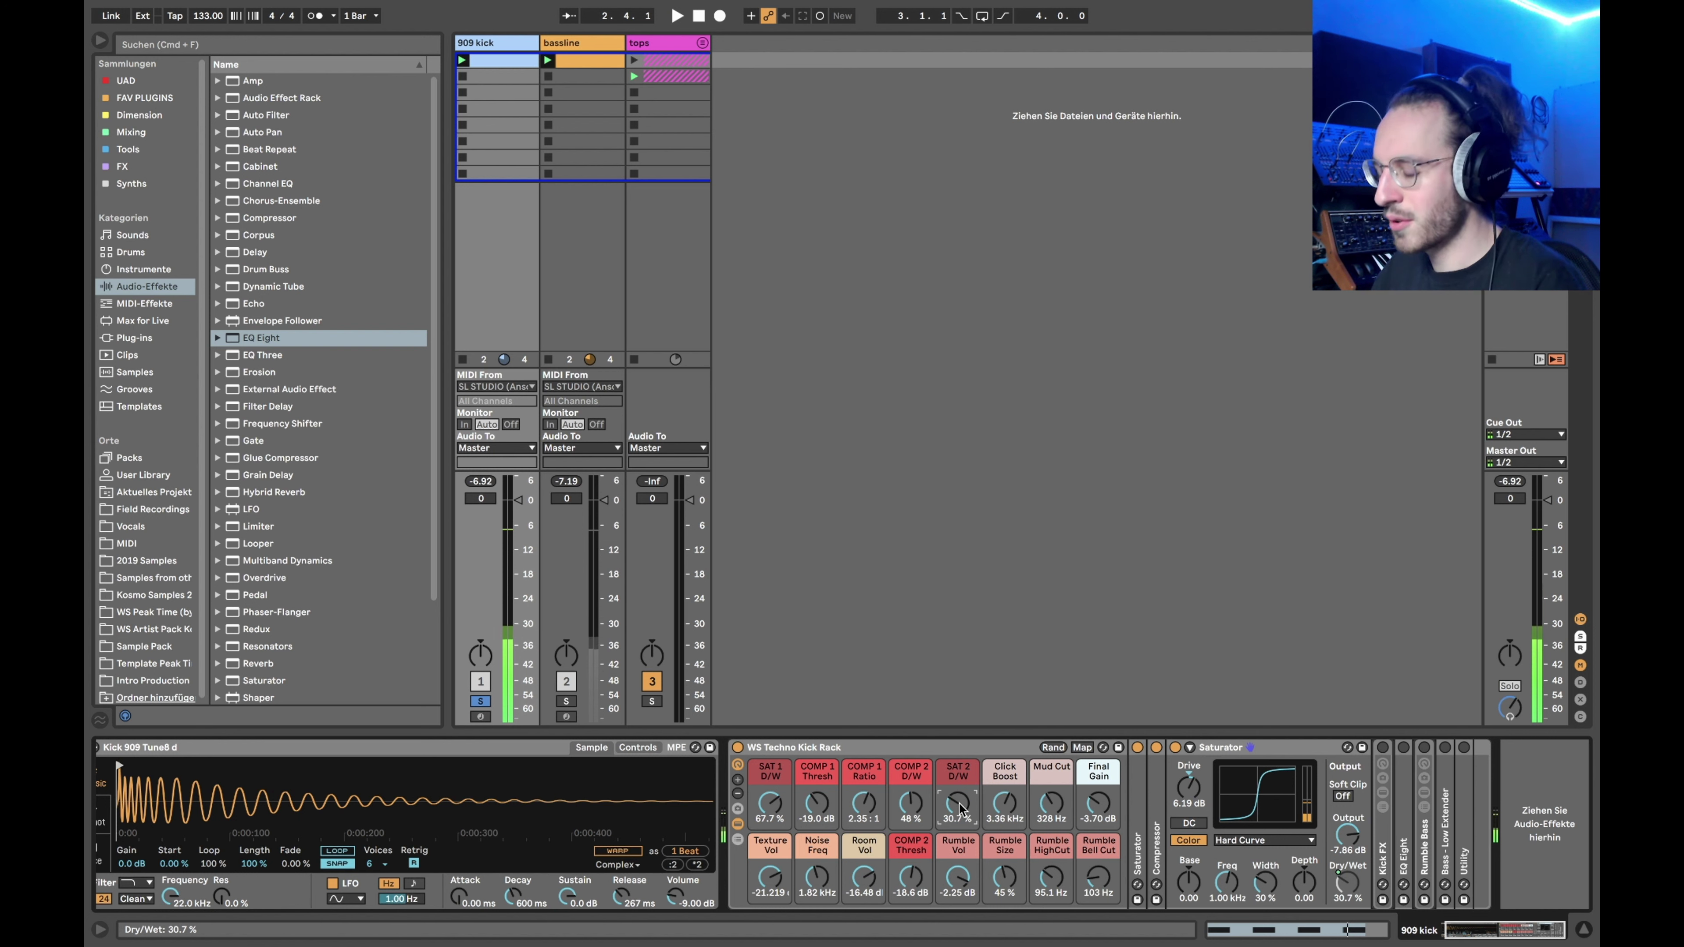
drag(960, 808, 959, 750)
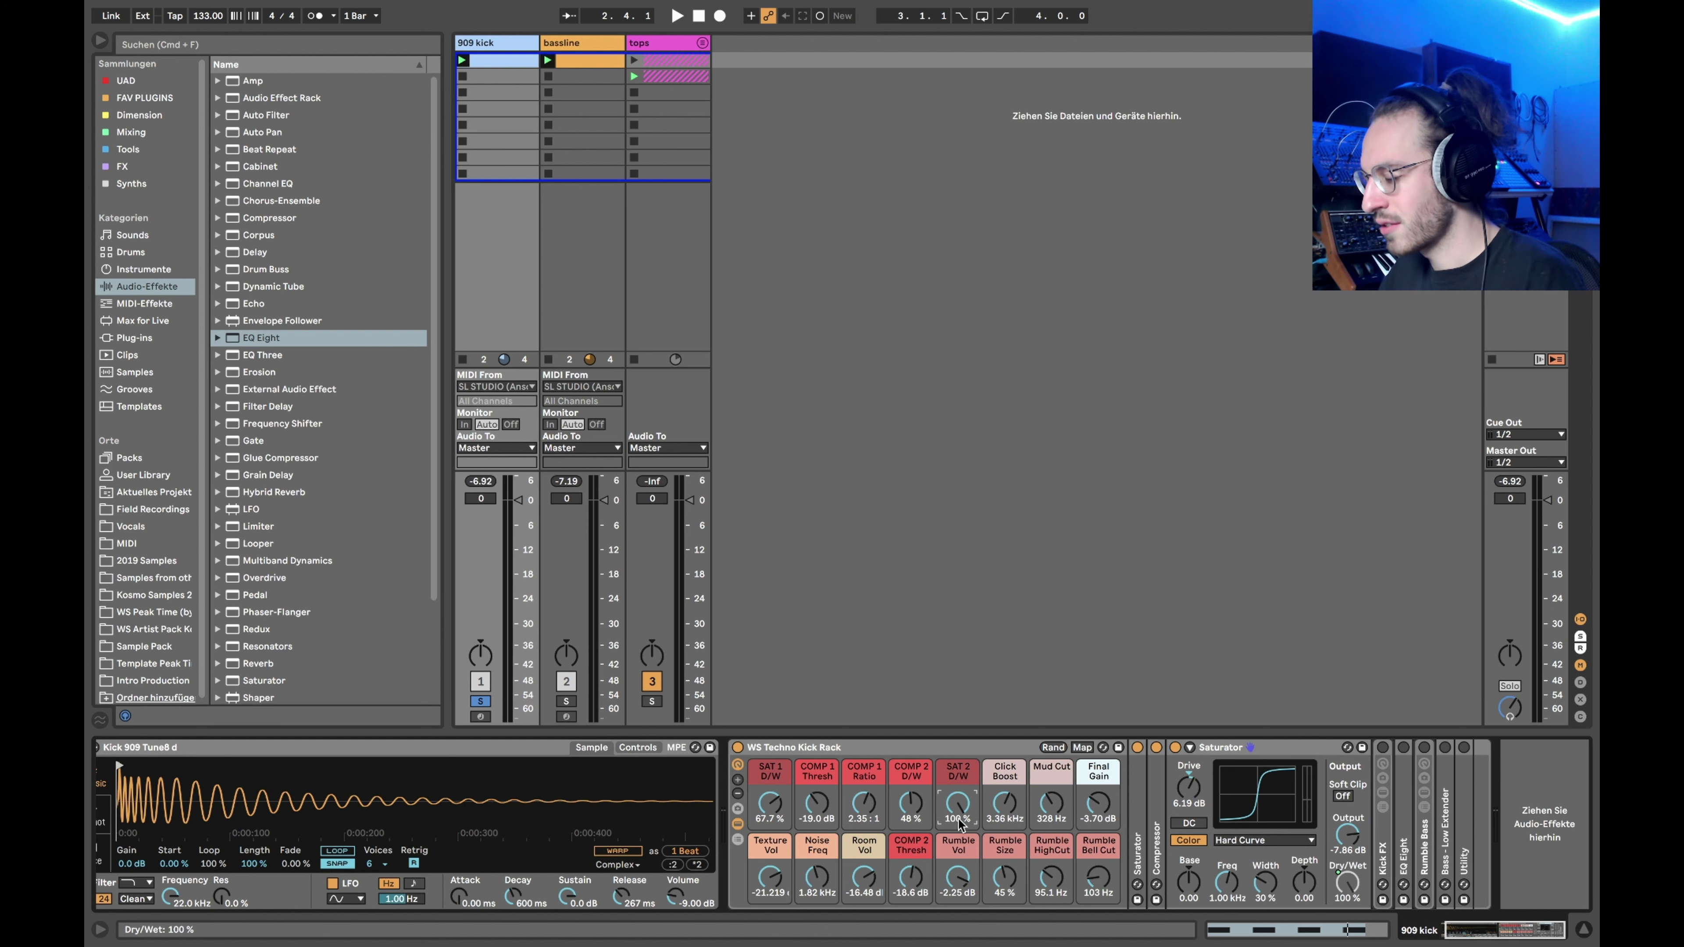
key(space)
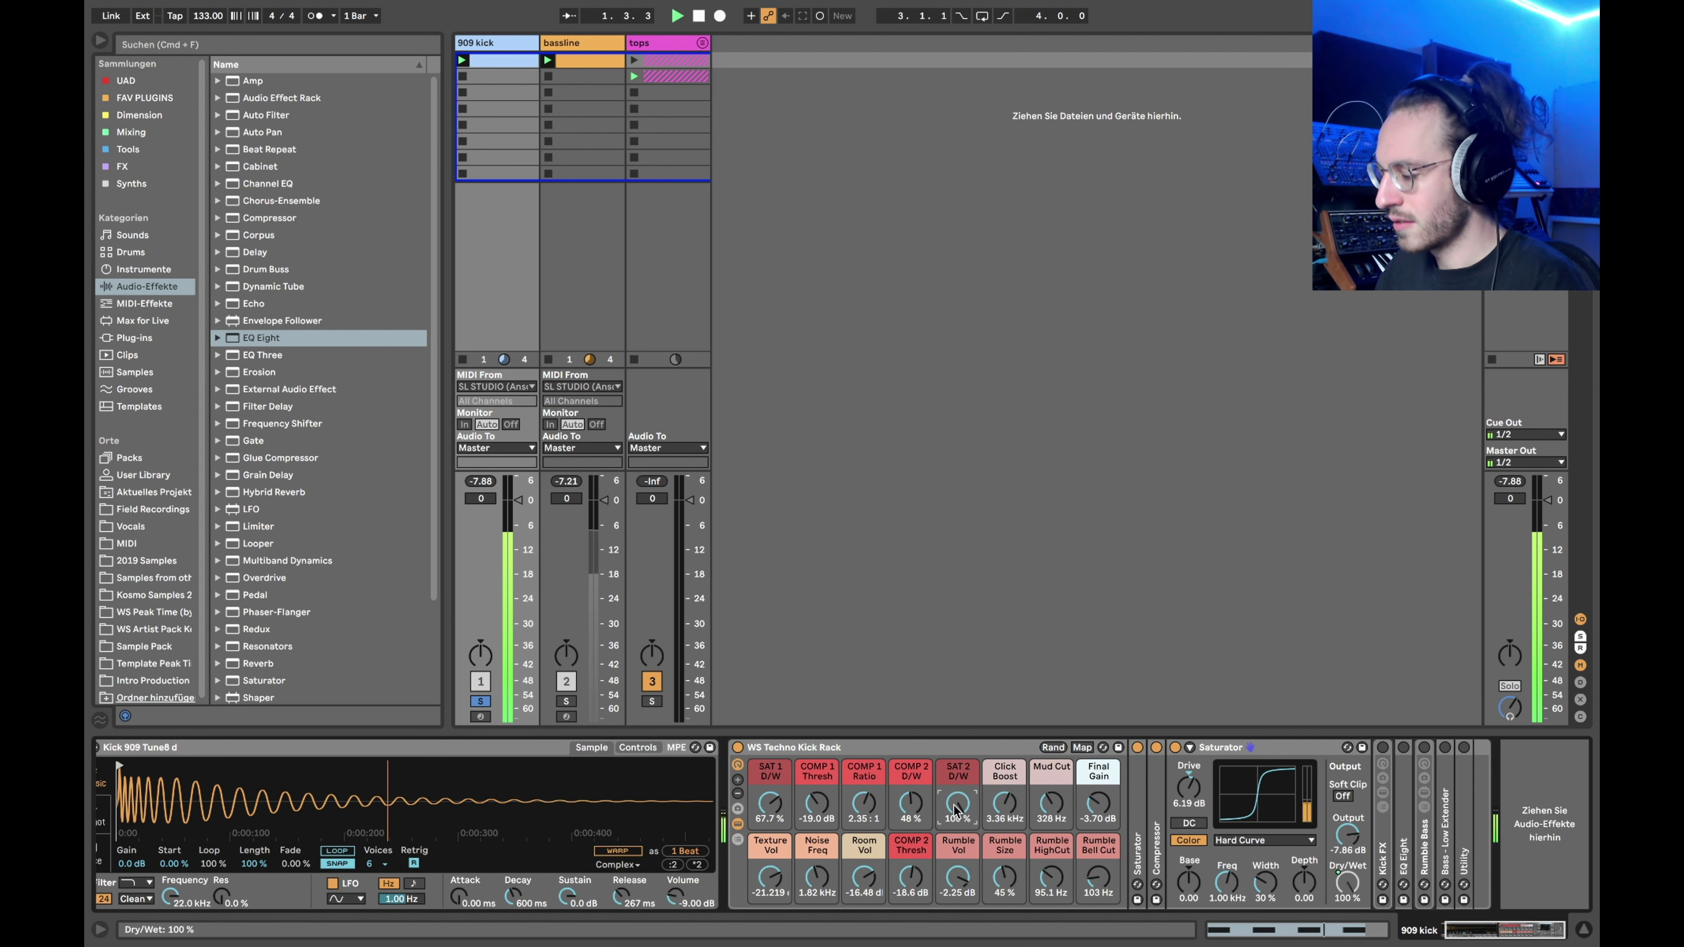
drag(954, 809, 955, 841)
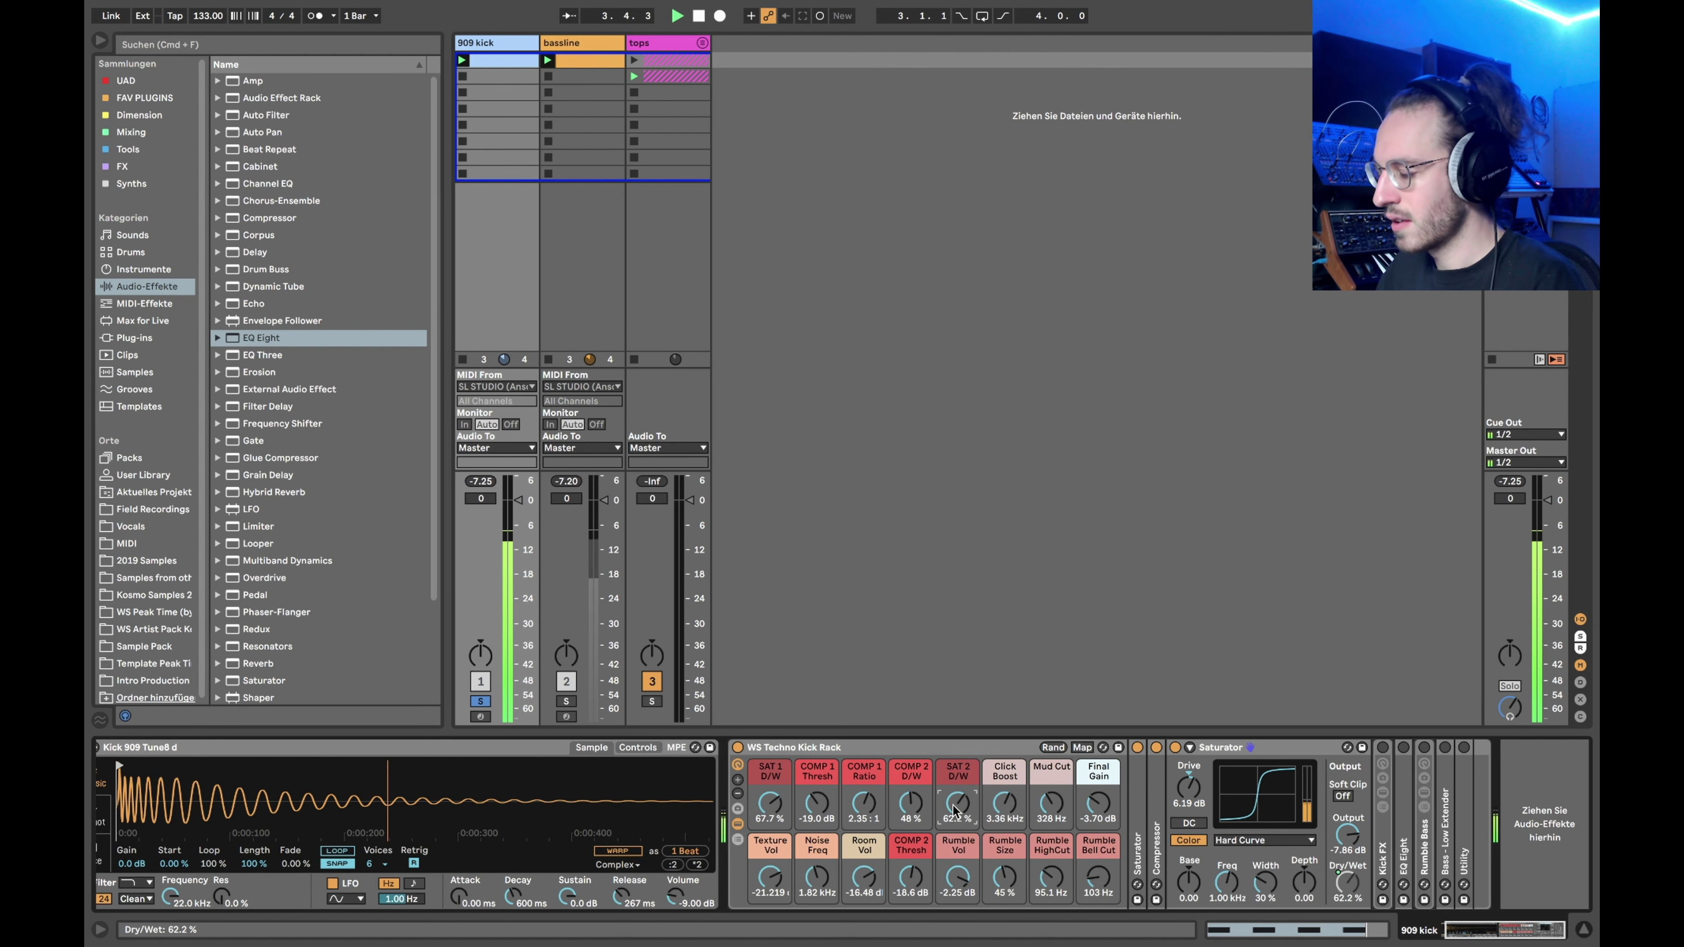
key(space)
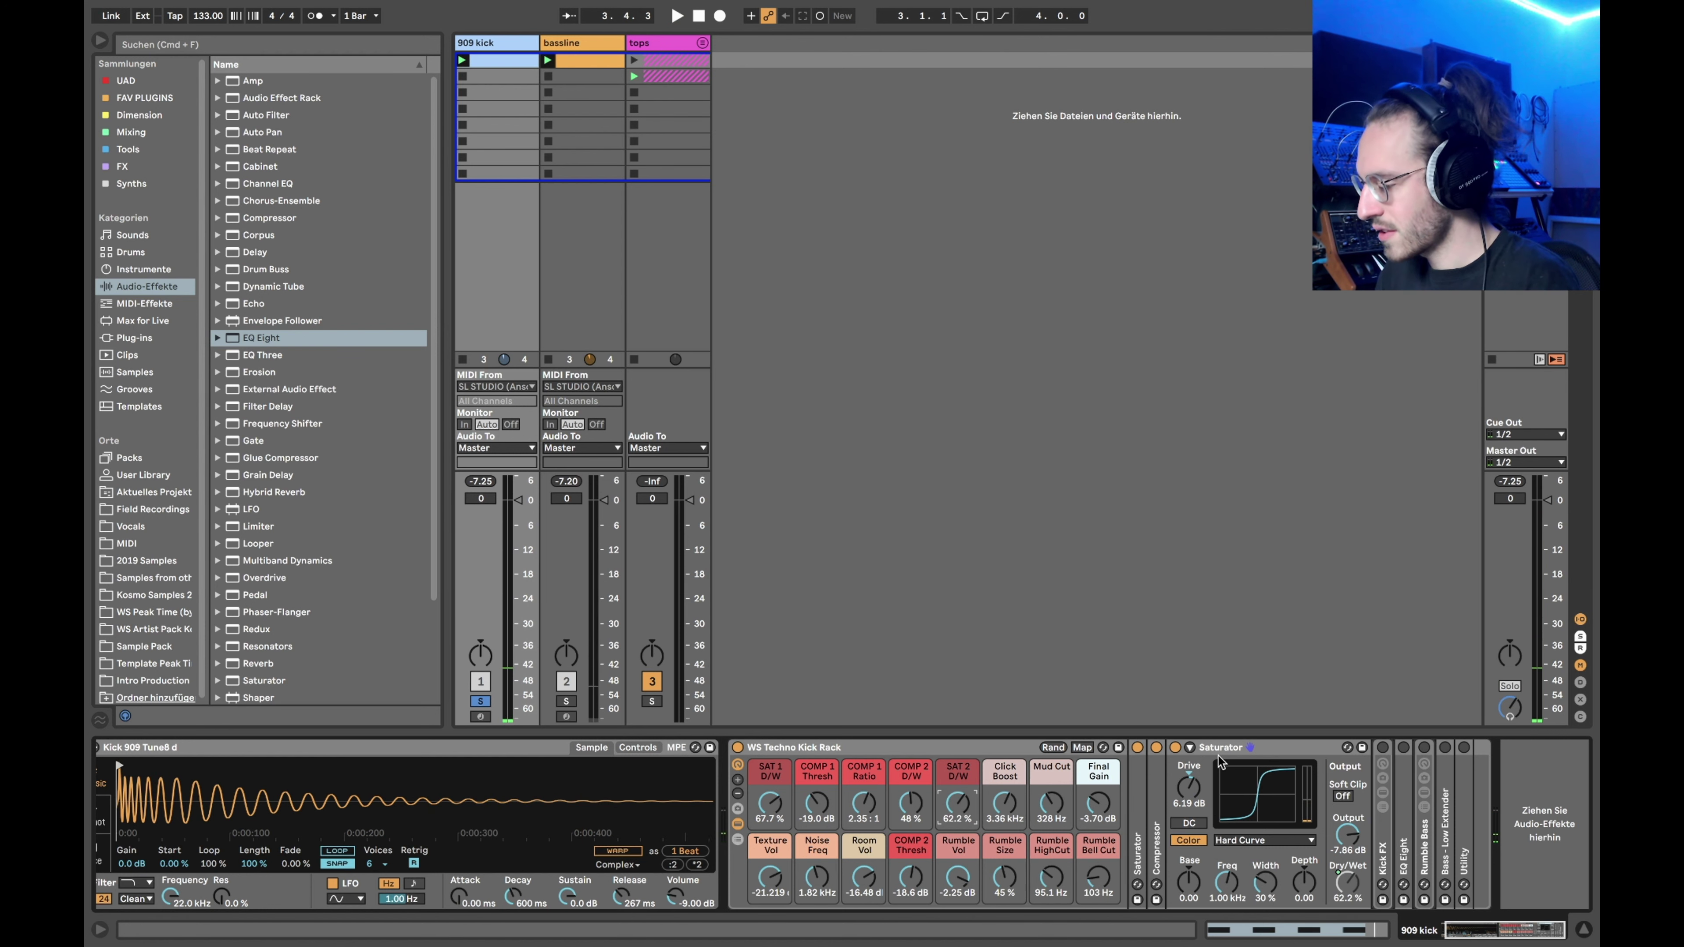
double_click(1218, 748)
Expand the Kick FX rack, open the Texture chain's Erosion effect, and adjust the Texture macros
double_click(1197, 842)
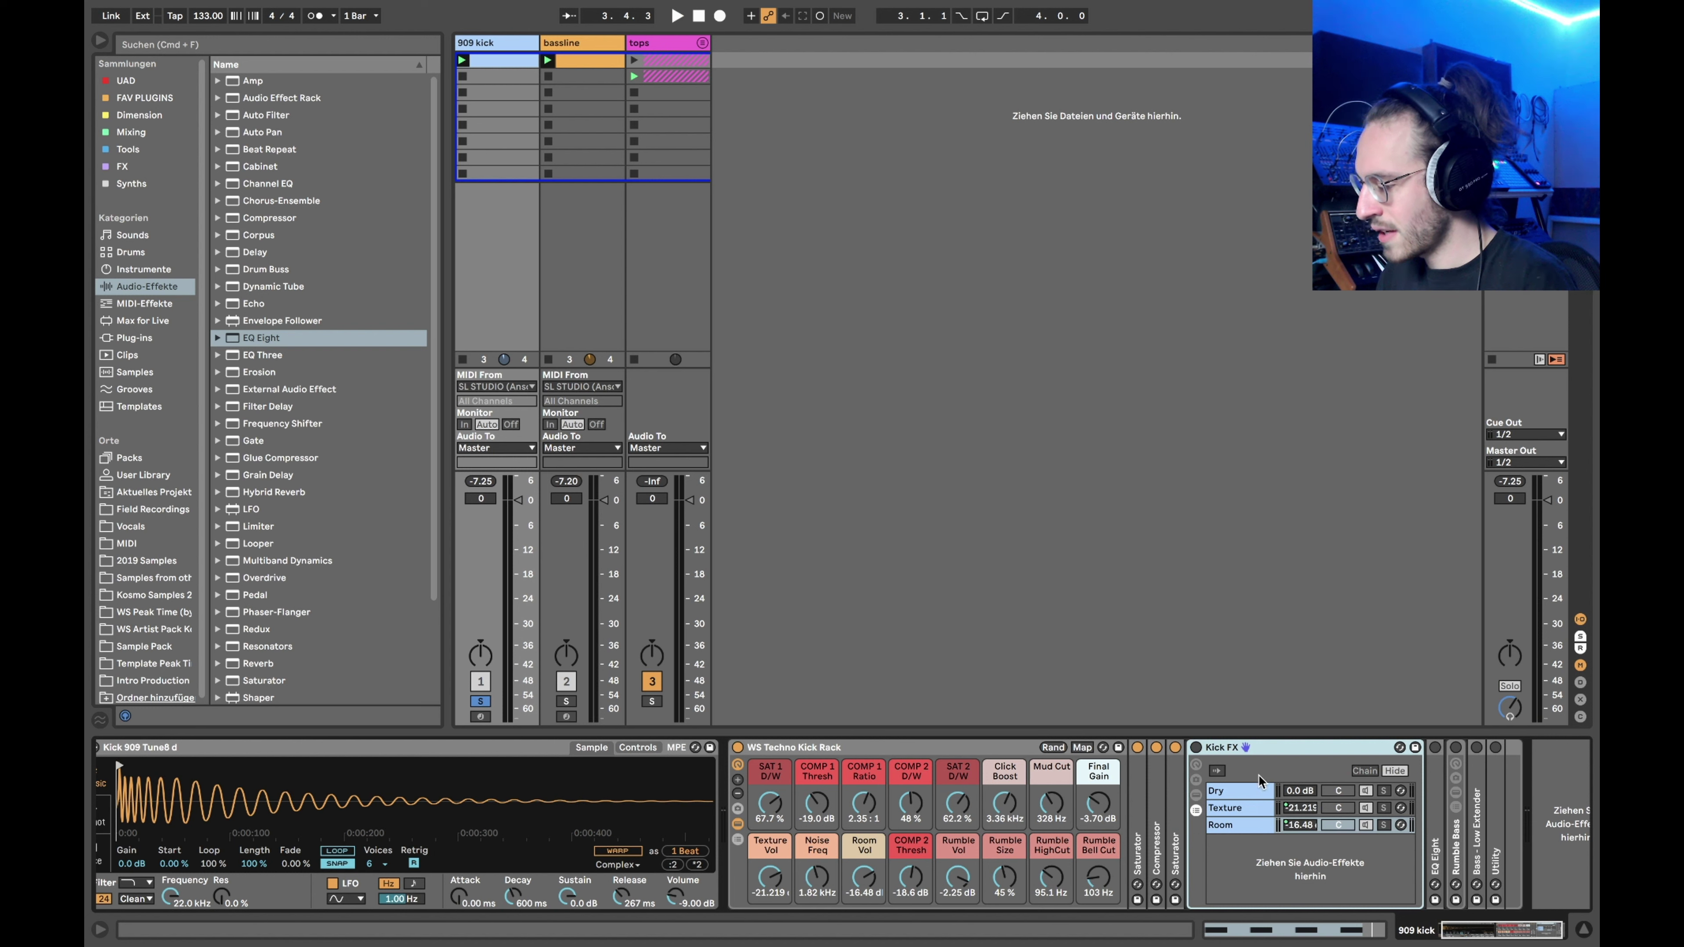
click(1214, 789)
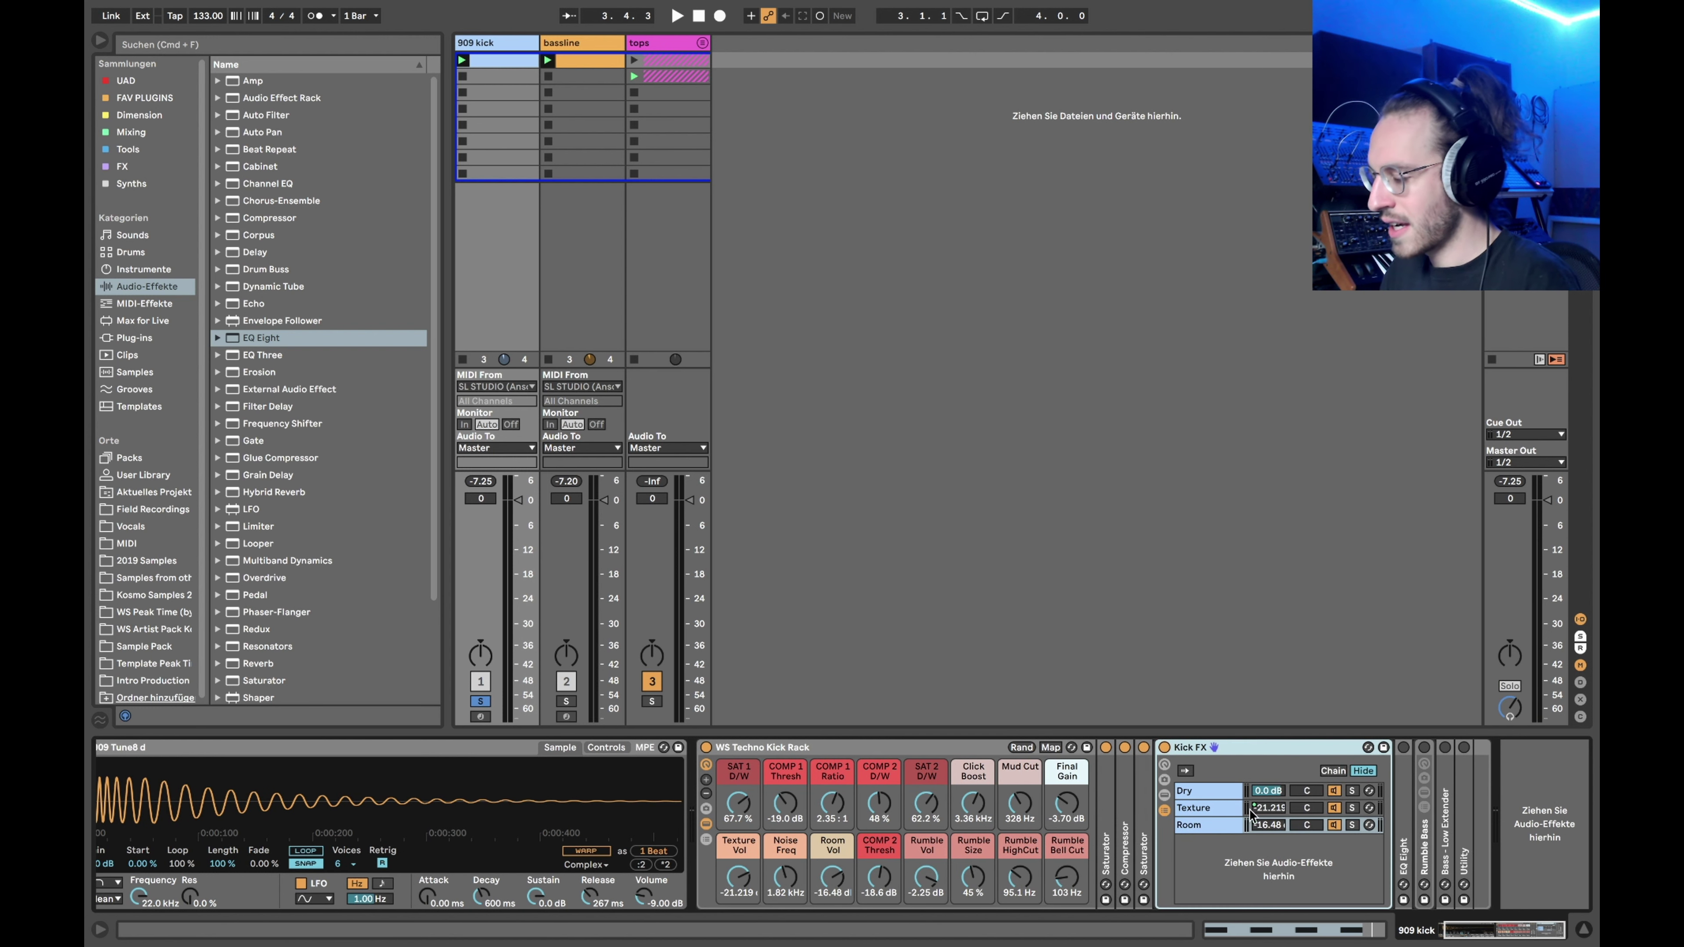
click(1198, 792)
click(1197, 809)
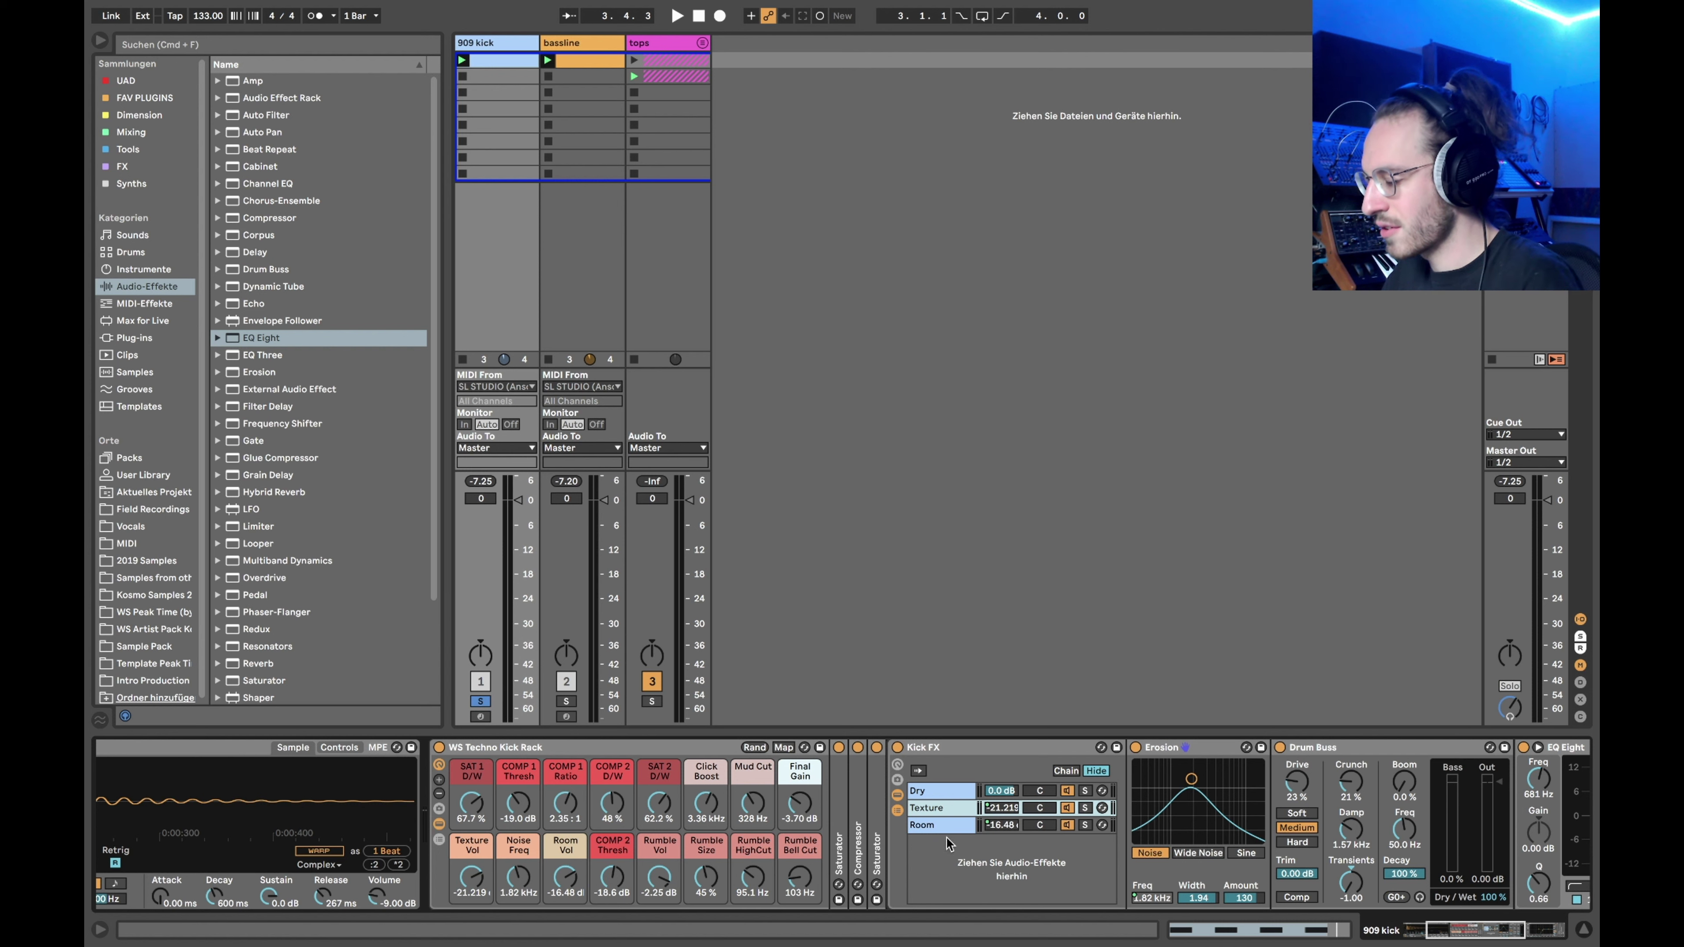
scroll(947, 839, right, 6)
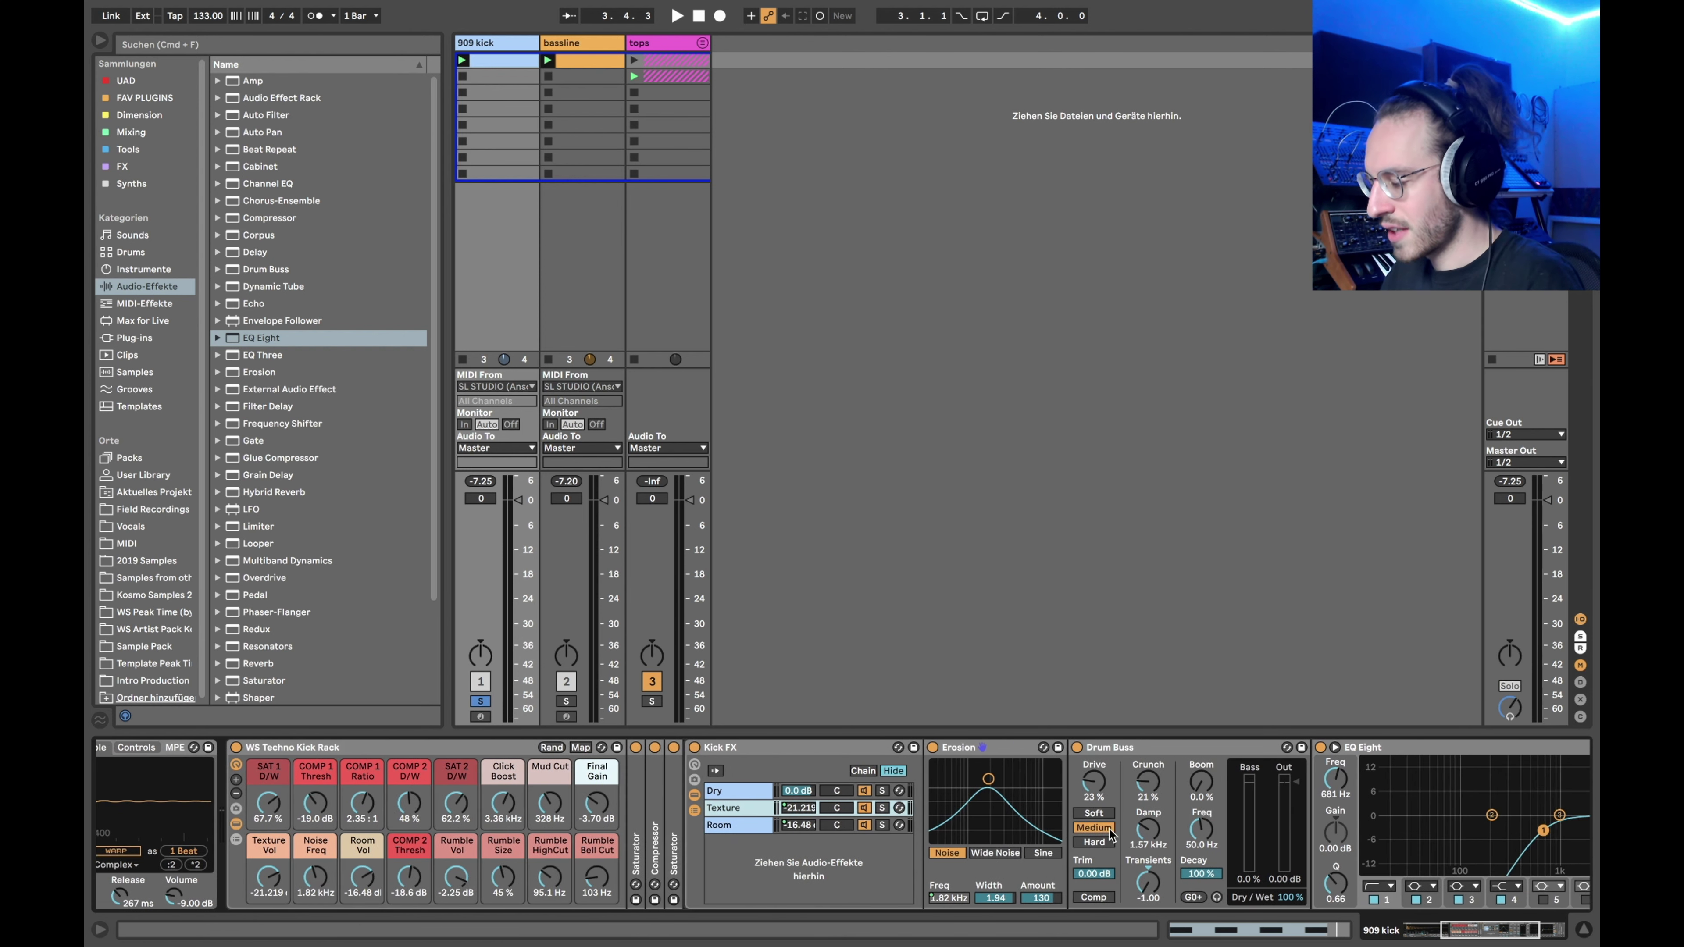
click(981, 748)
scroll(1172, 775, right, 4)
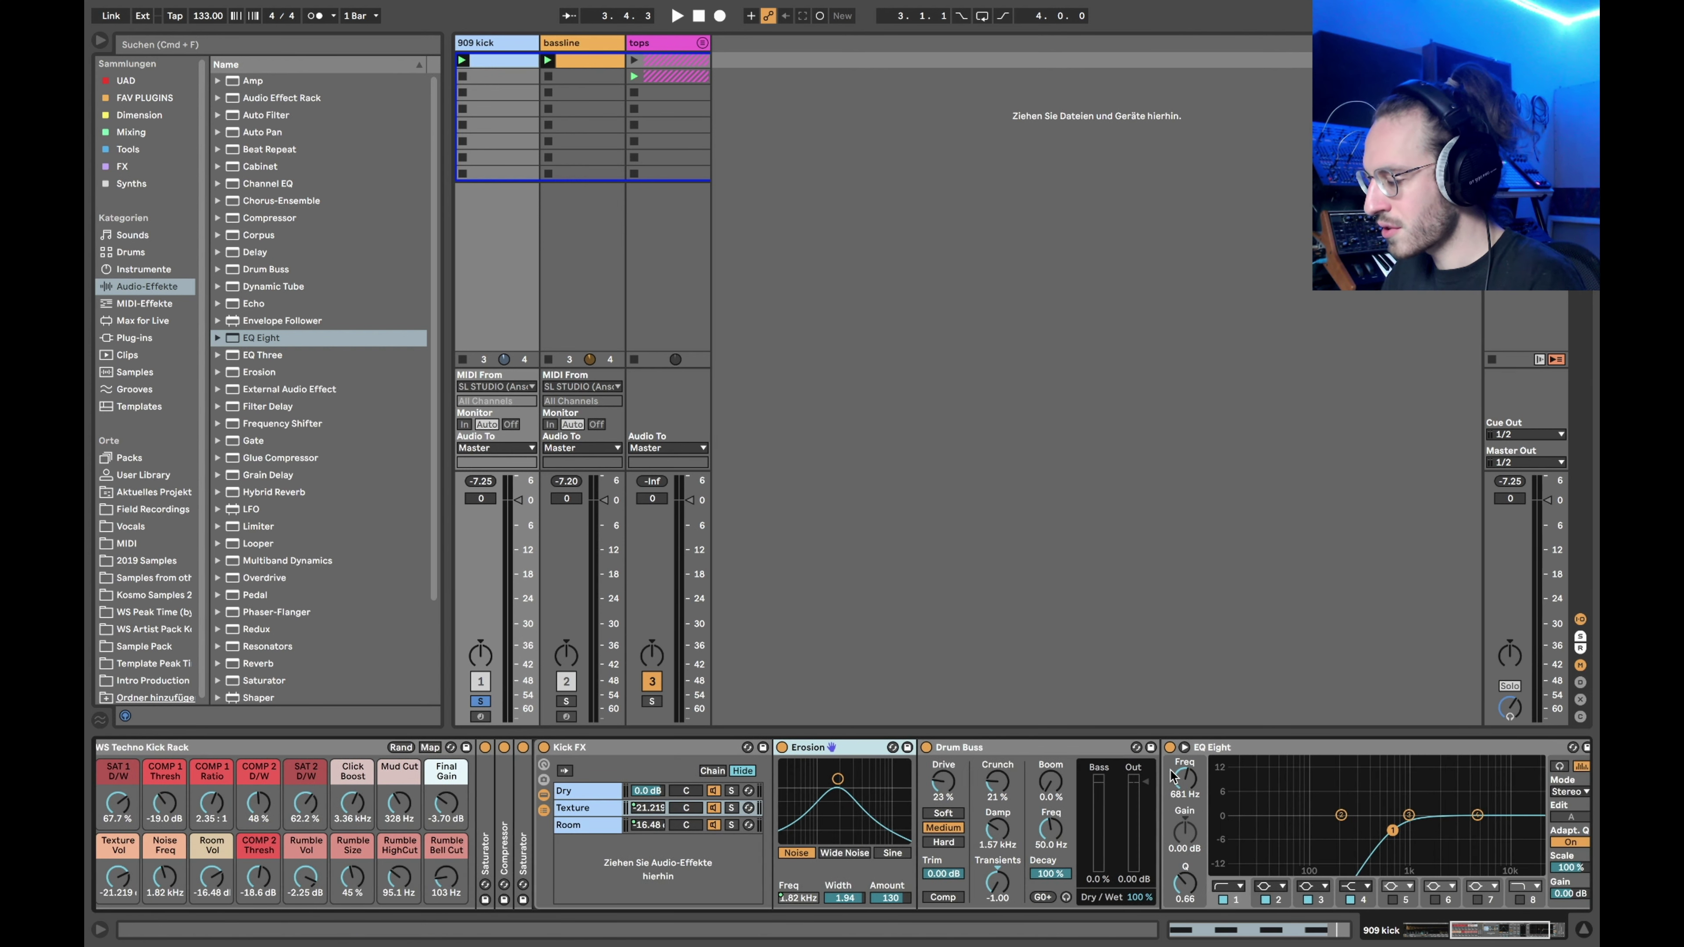
scroll(1172, 774, right, 6)
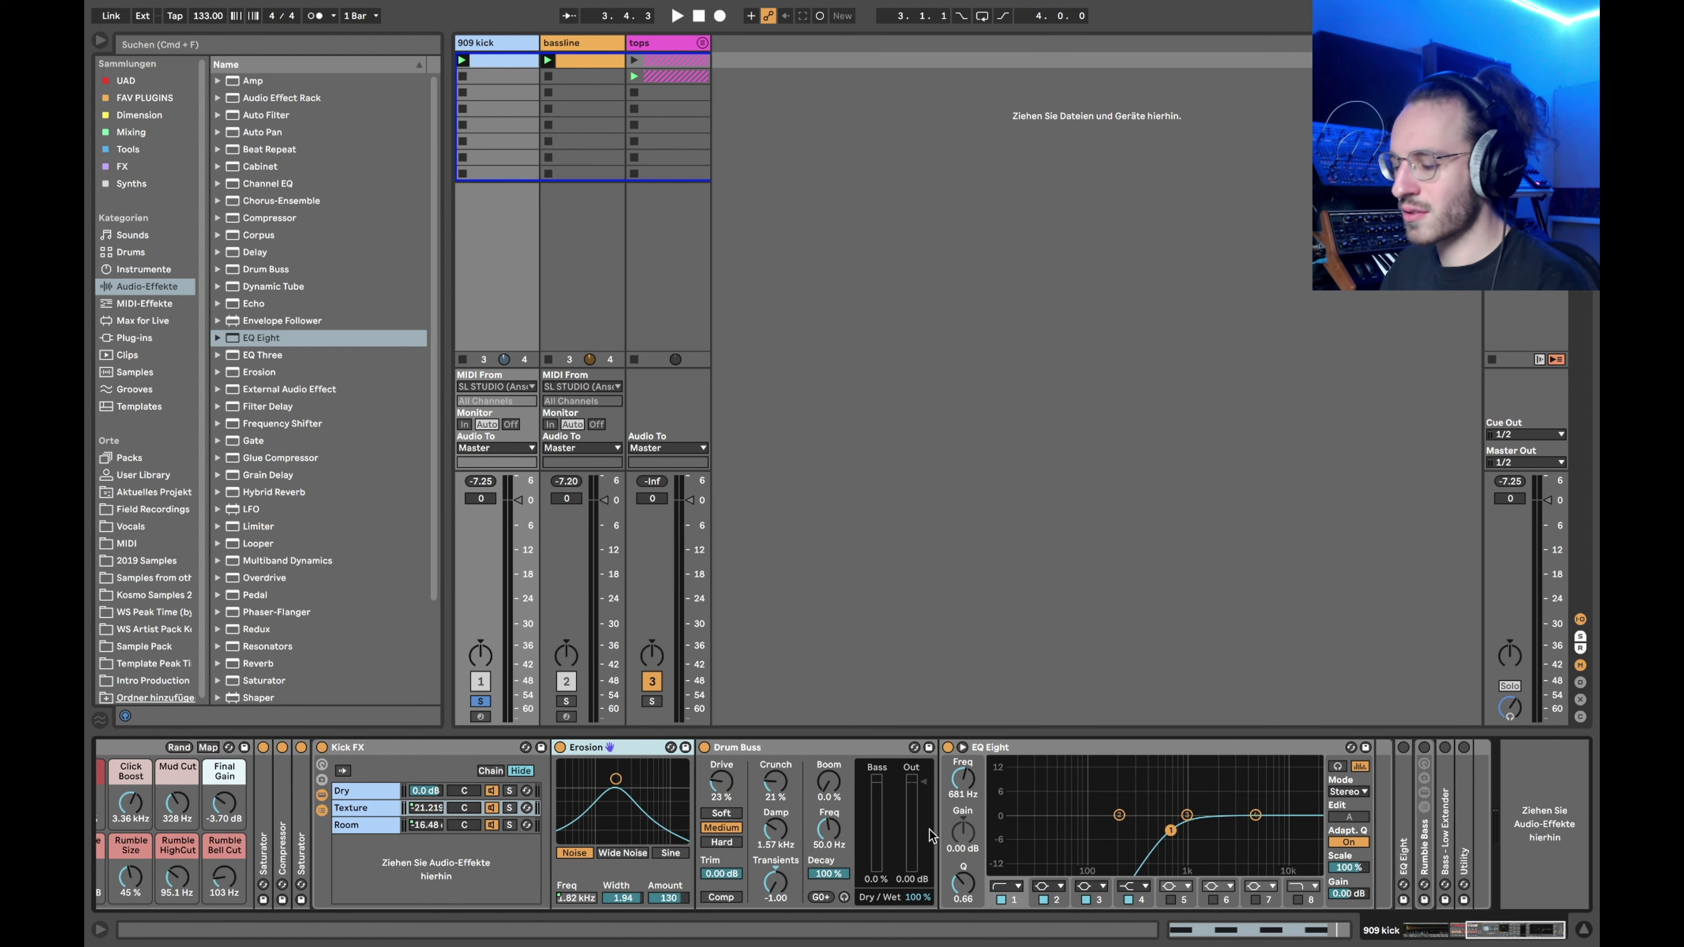
scroll(491, 869, left, 8)
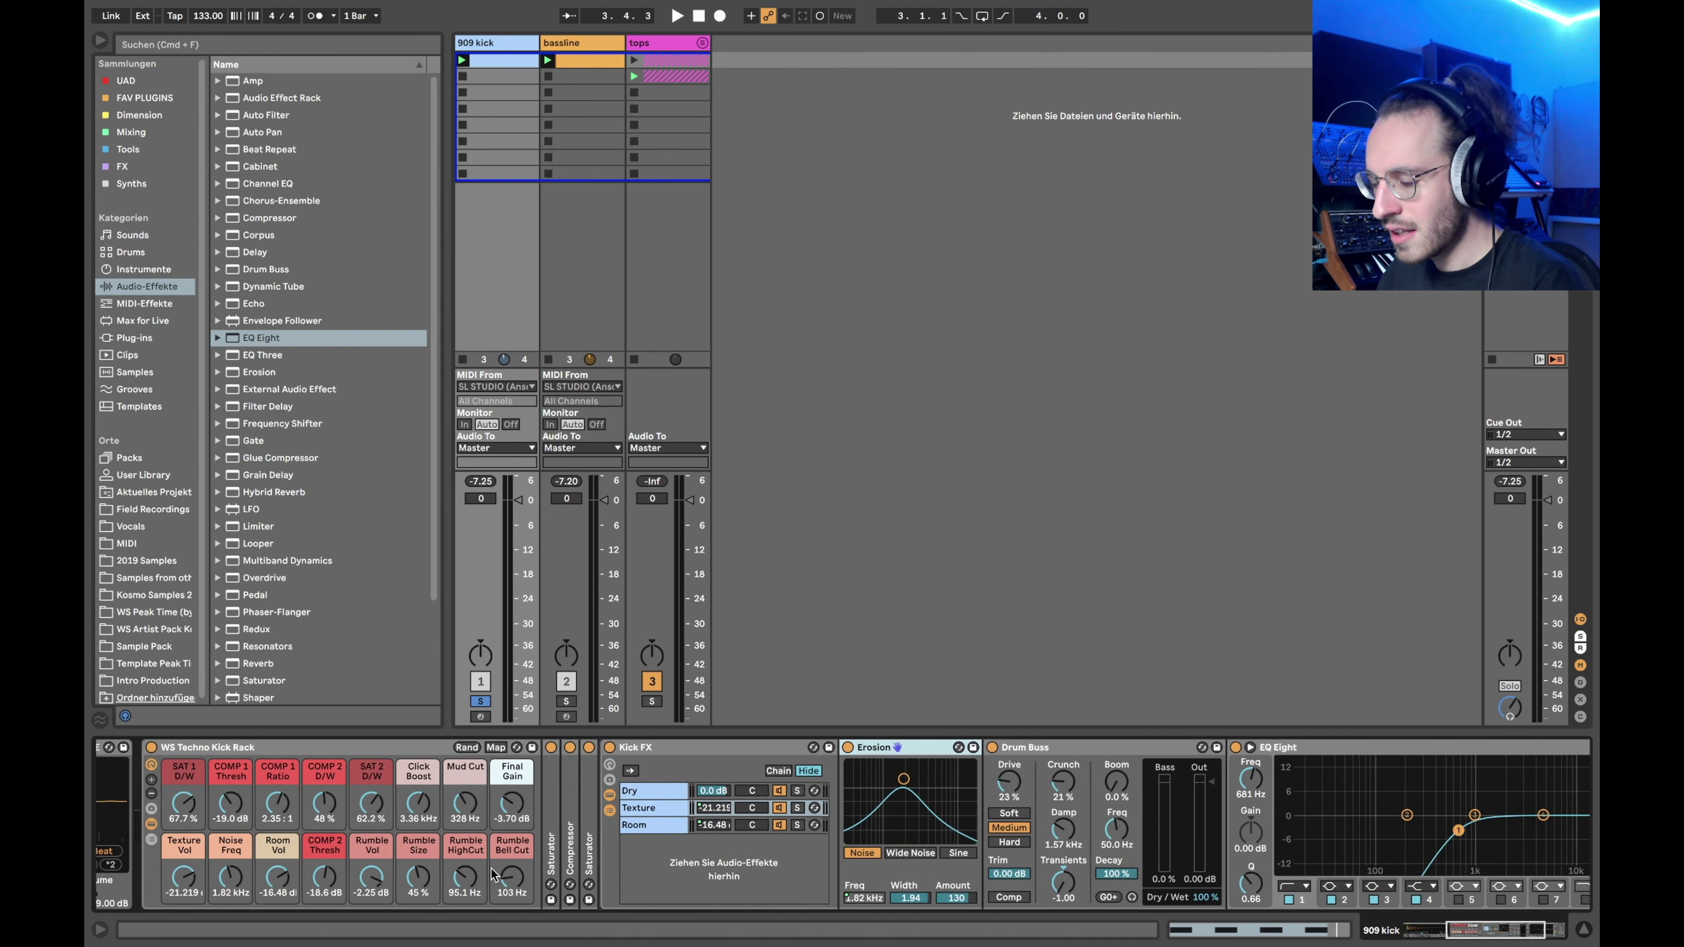
scroll(490, 869, left, 9)
drag(517, 876, 576, 891)
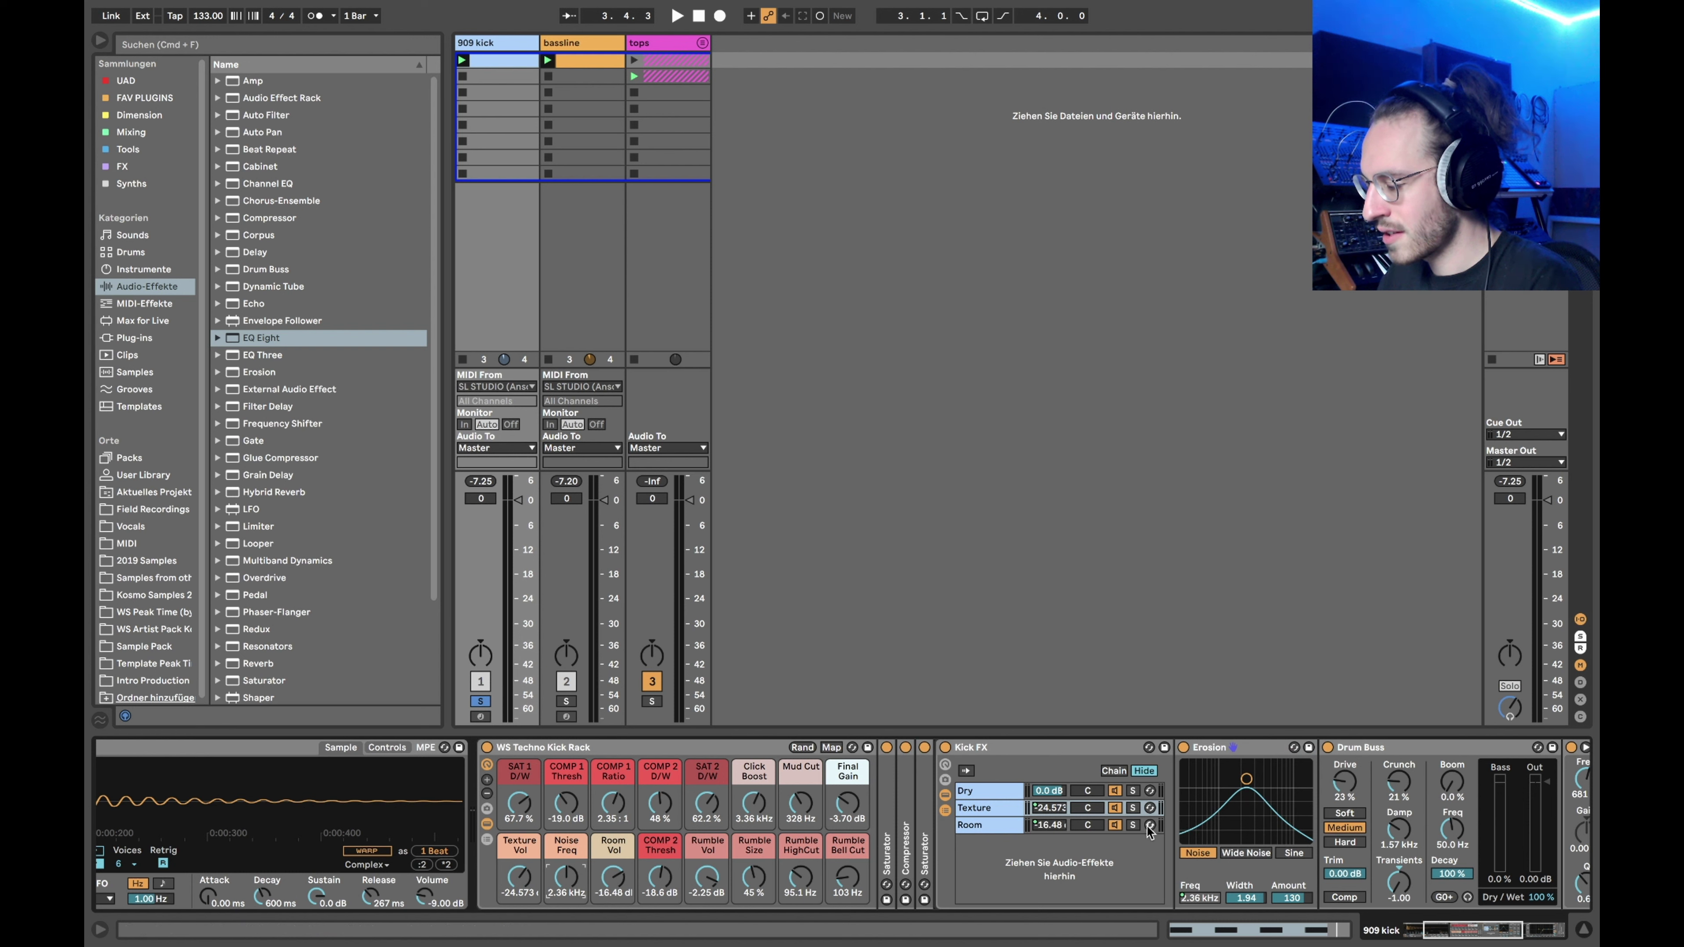
While playing, raise the Noise Freq macro to 2.52 kHz and show the Room chain's reverb
click(1113, 826)
key(space)
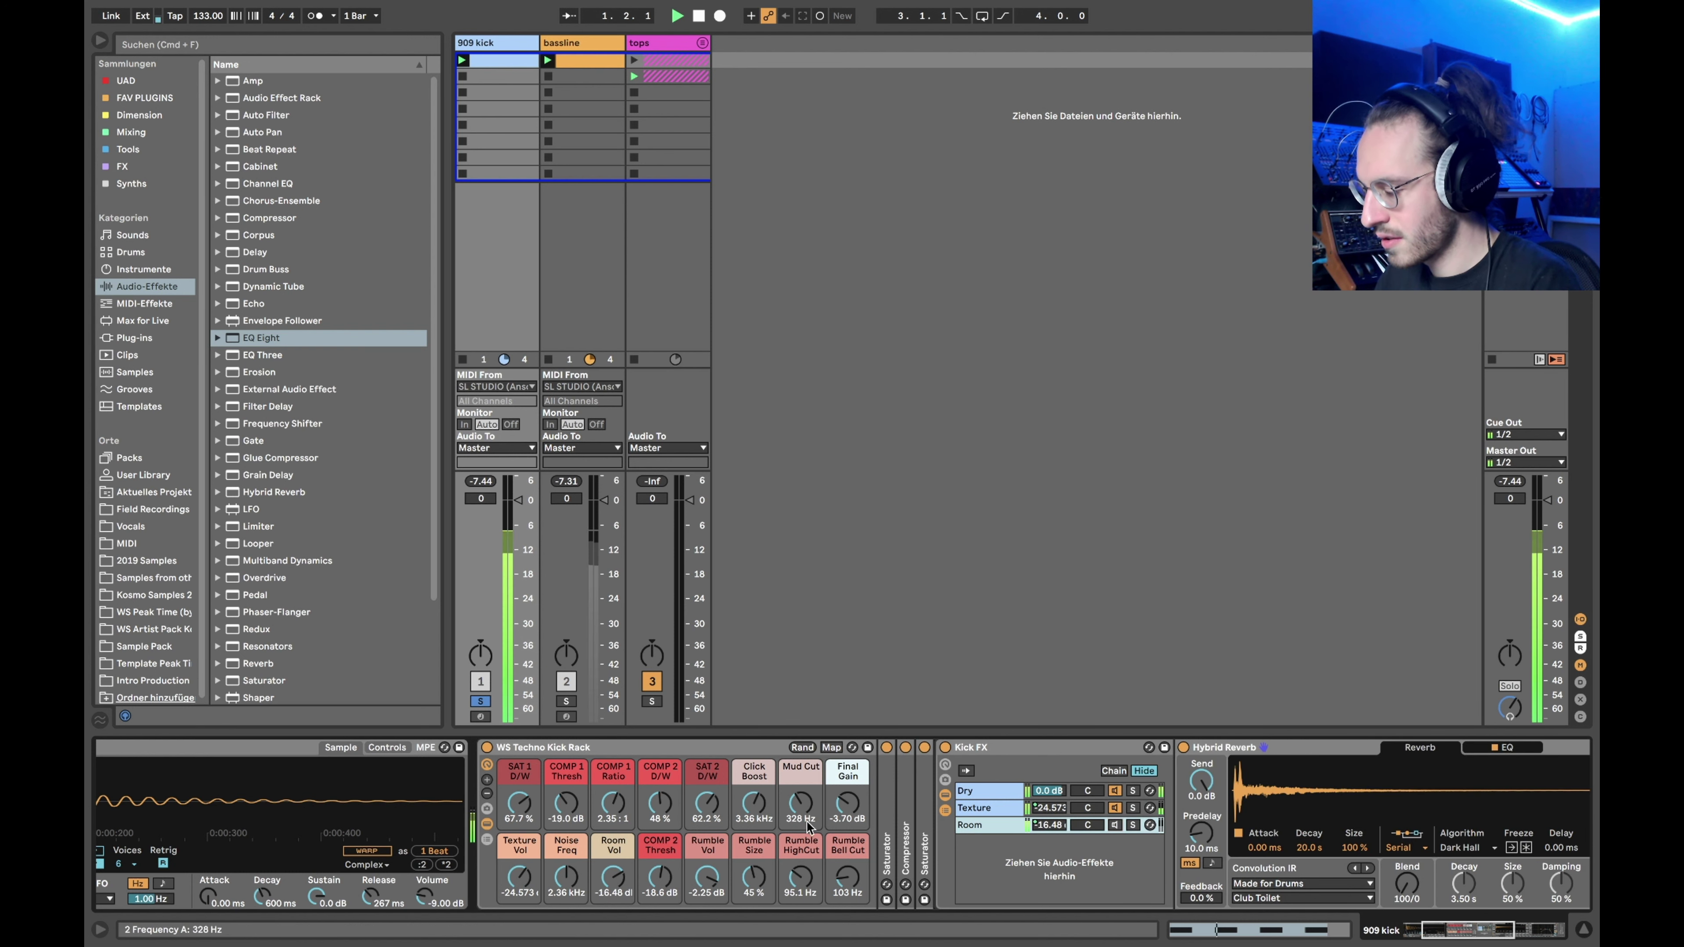
click(992, 807)
drag(565, 877, 519, 885)
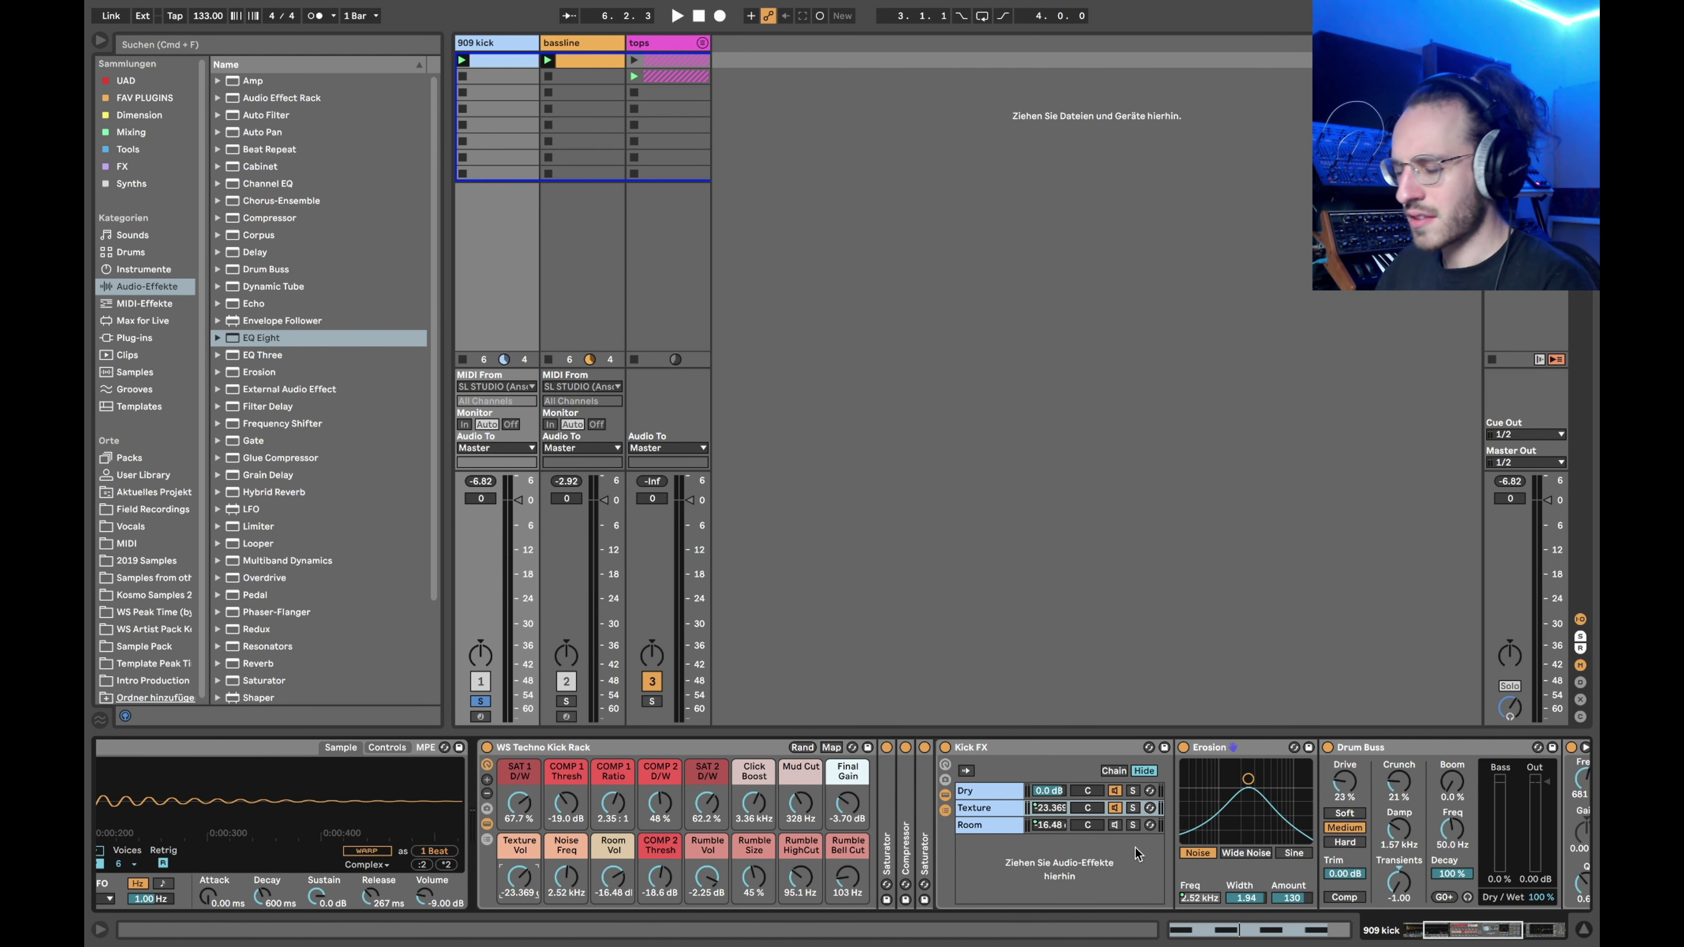
click(1115, 831)
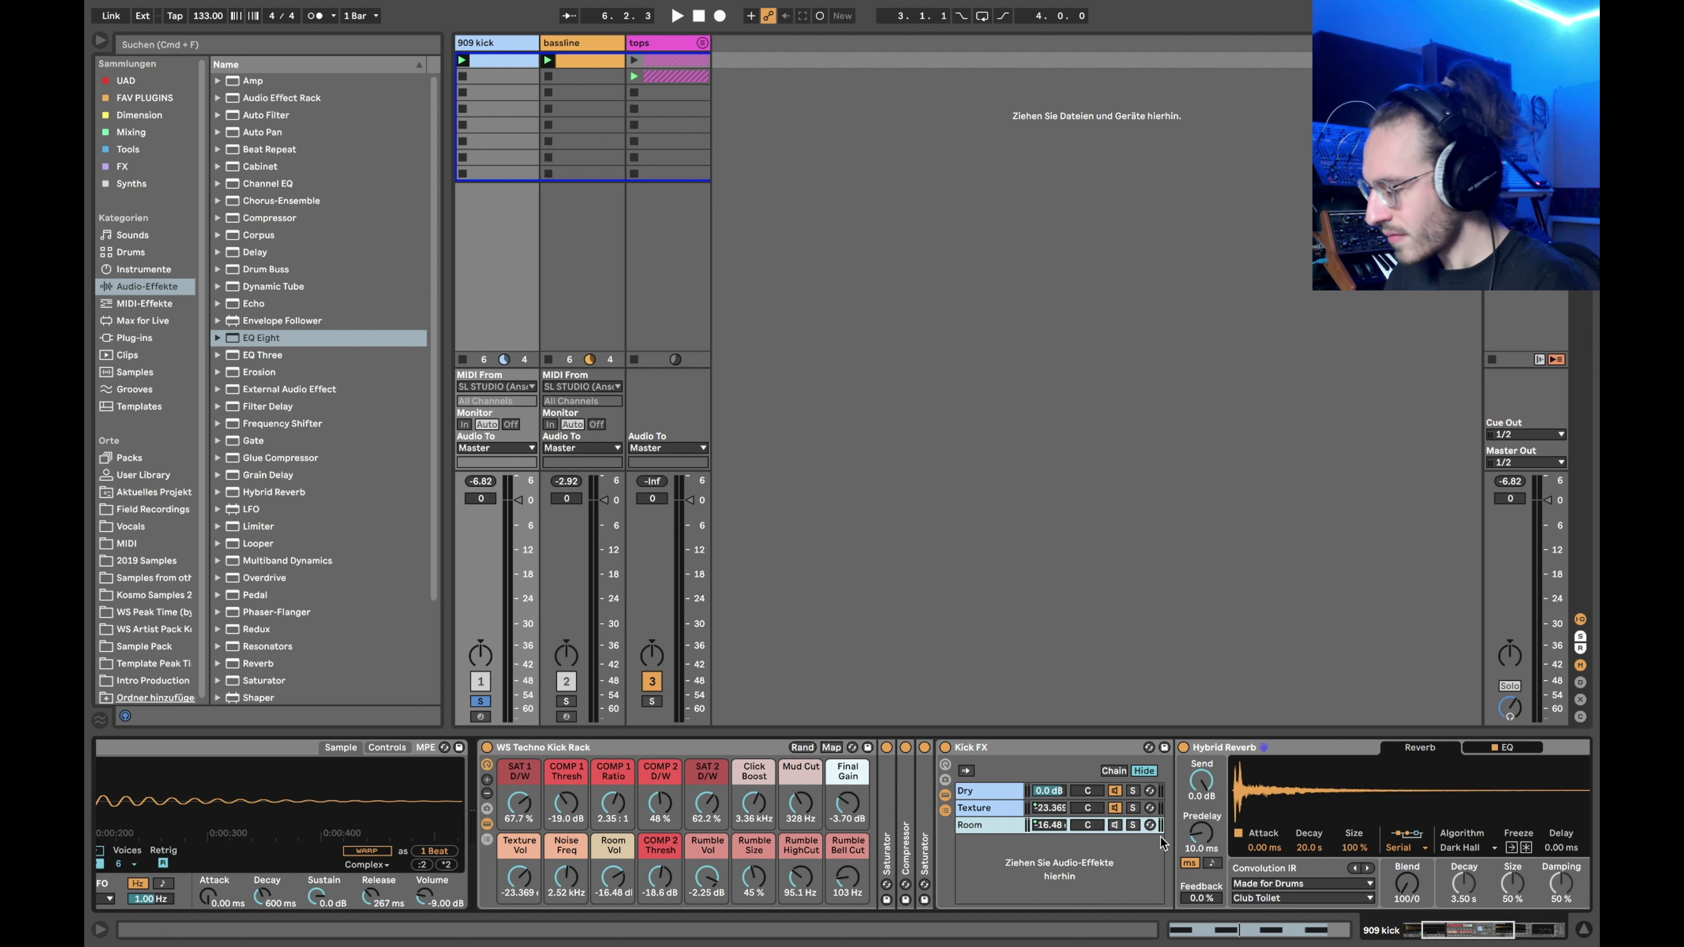
Inspect the Room reverb and its EQ, fold the Kick FX rack, and turn Room Vol to -inf dB
scroll(1116, 831, right, 6)
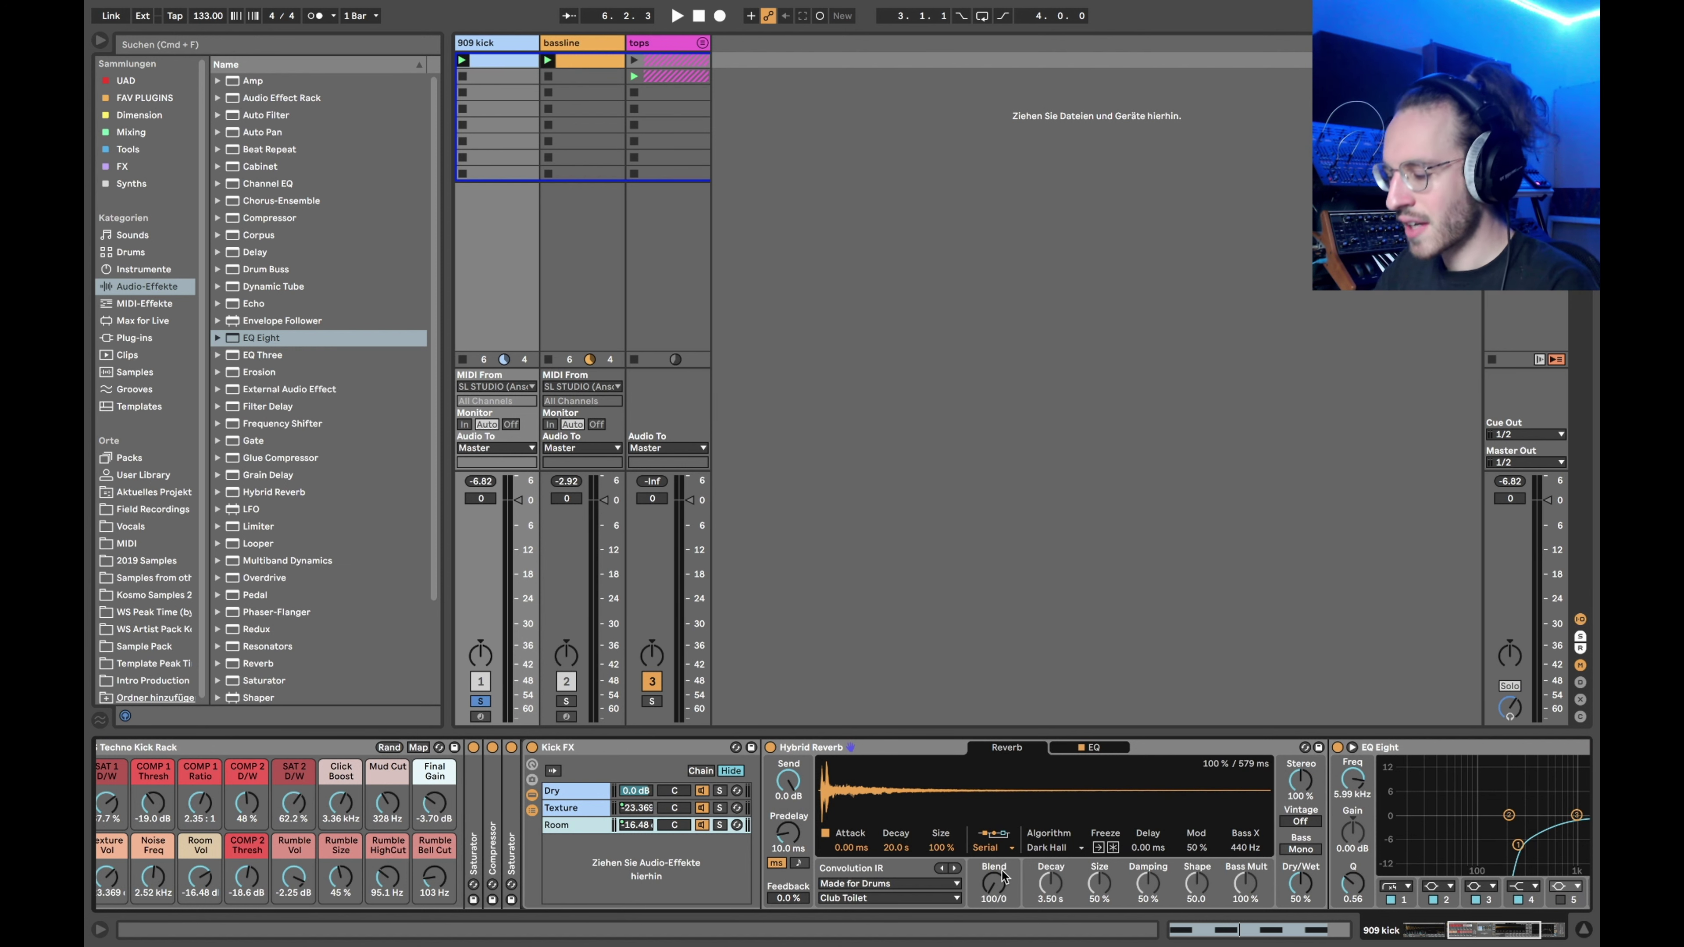
scroll(563, 834, right, 5)
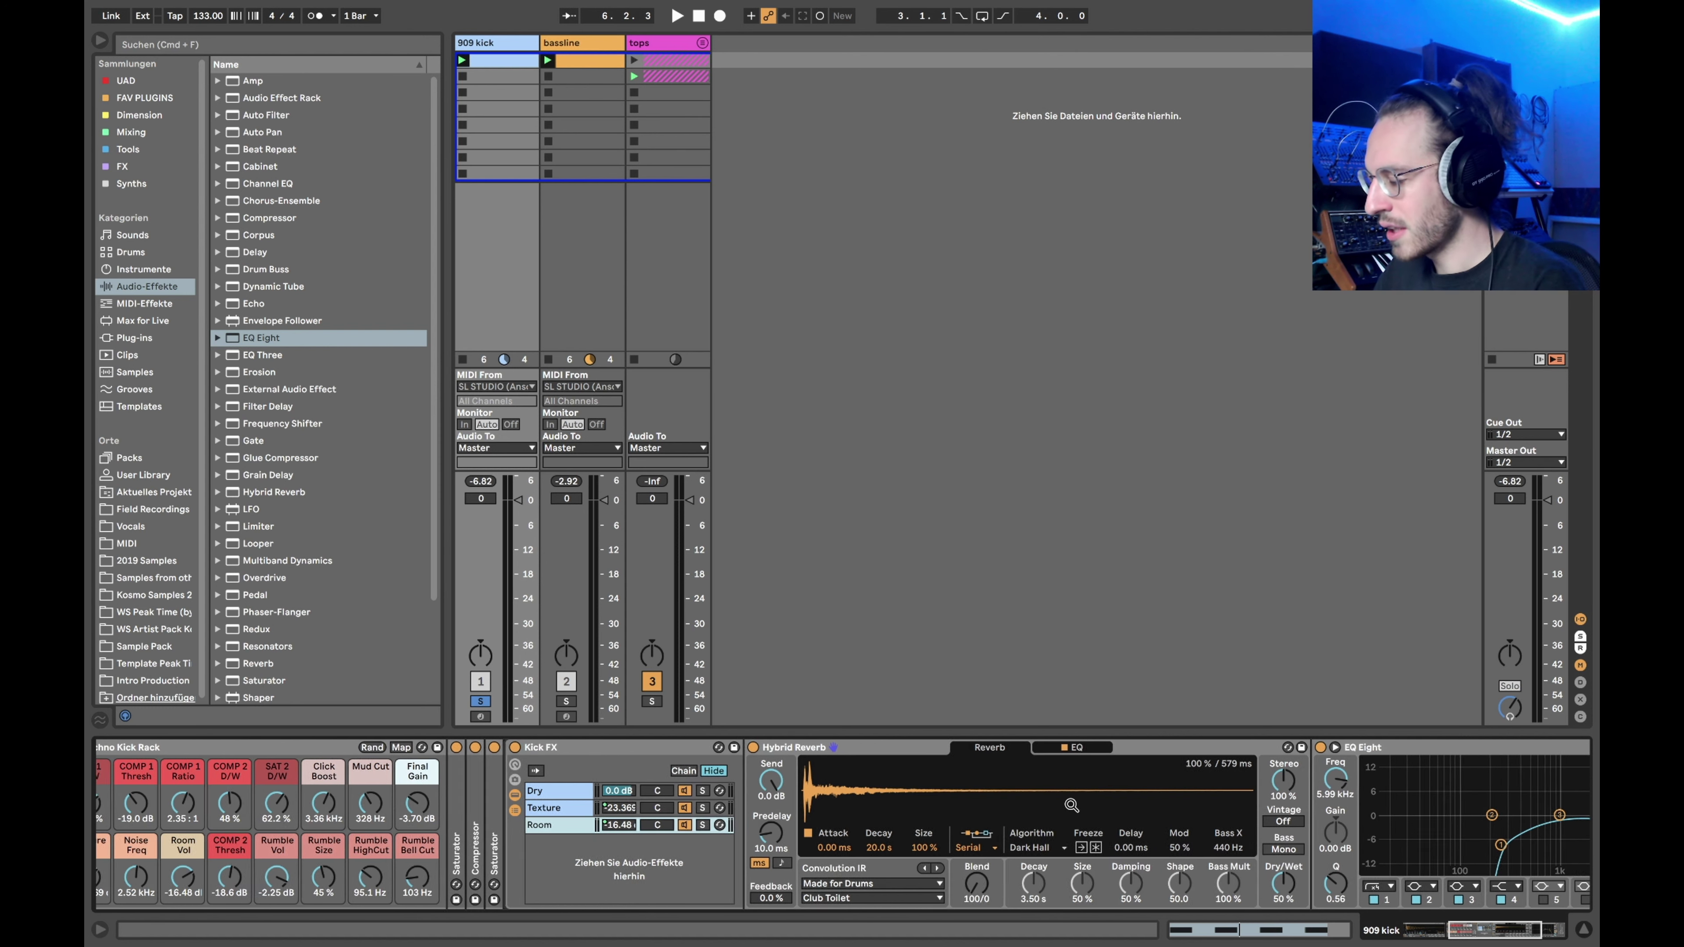
click(942, 748)
scroll(968, 783, right, 3)
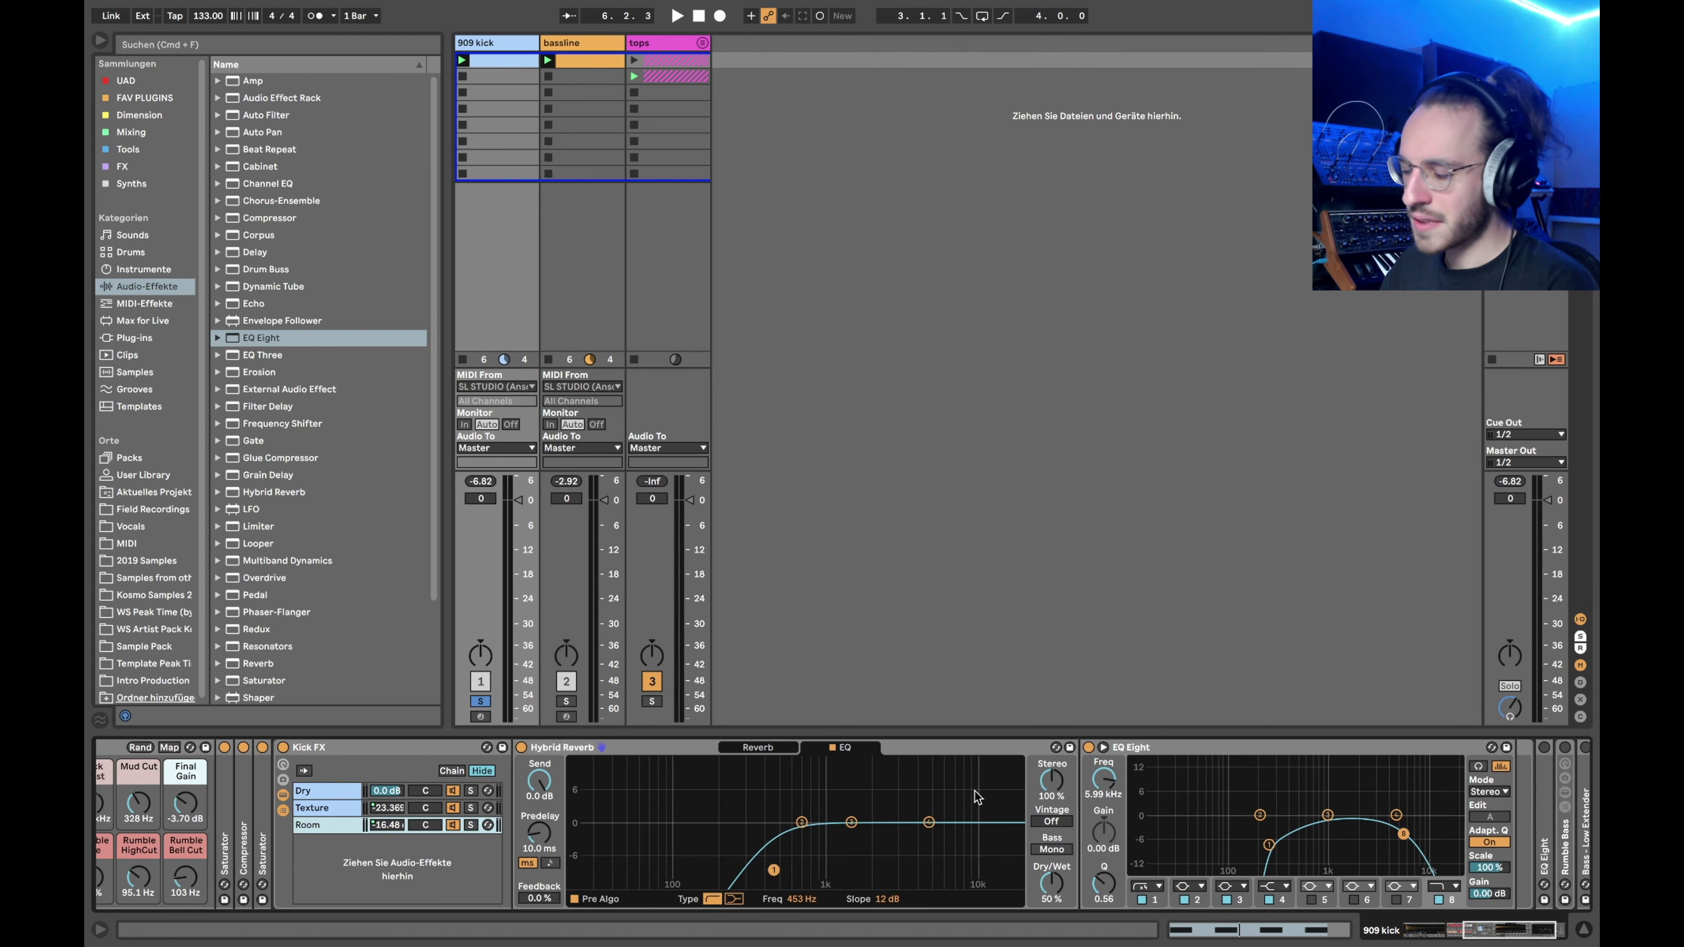
click(763, 747)
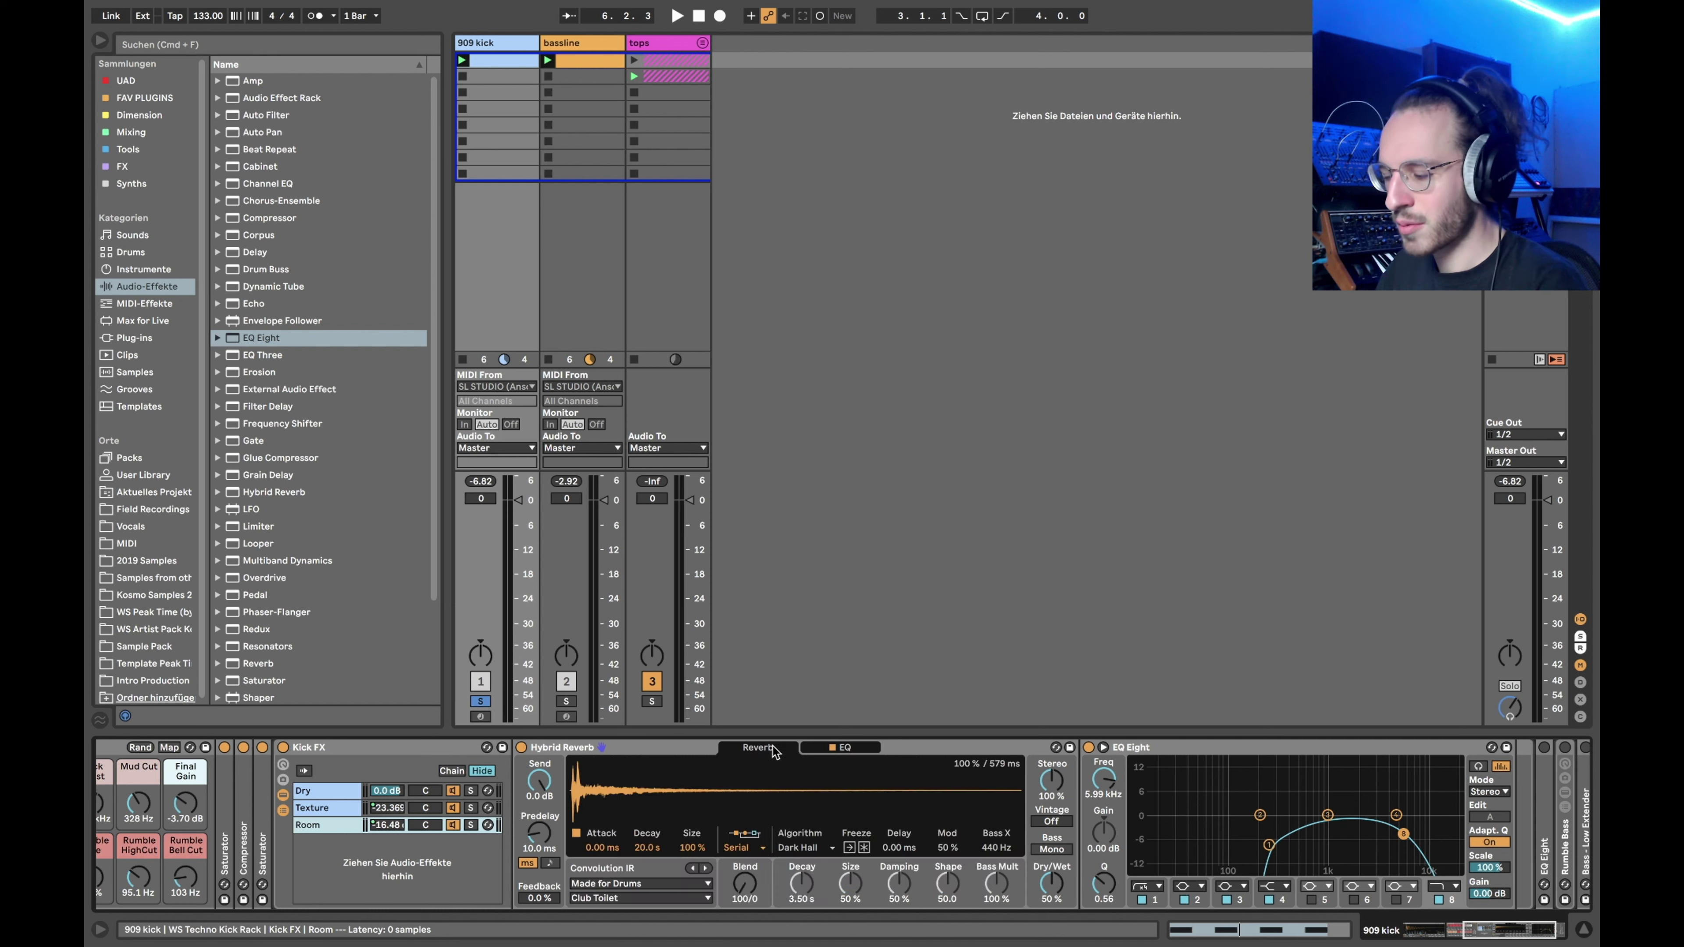
scroll(647, 834, left, 5)
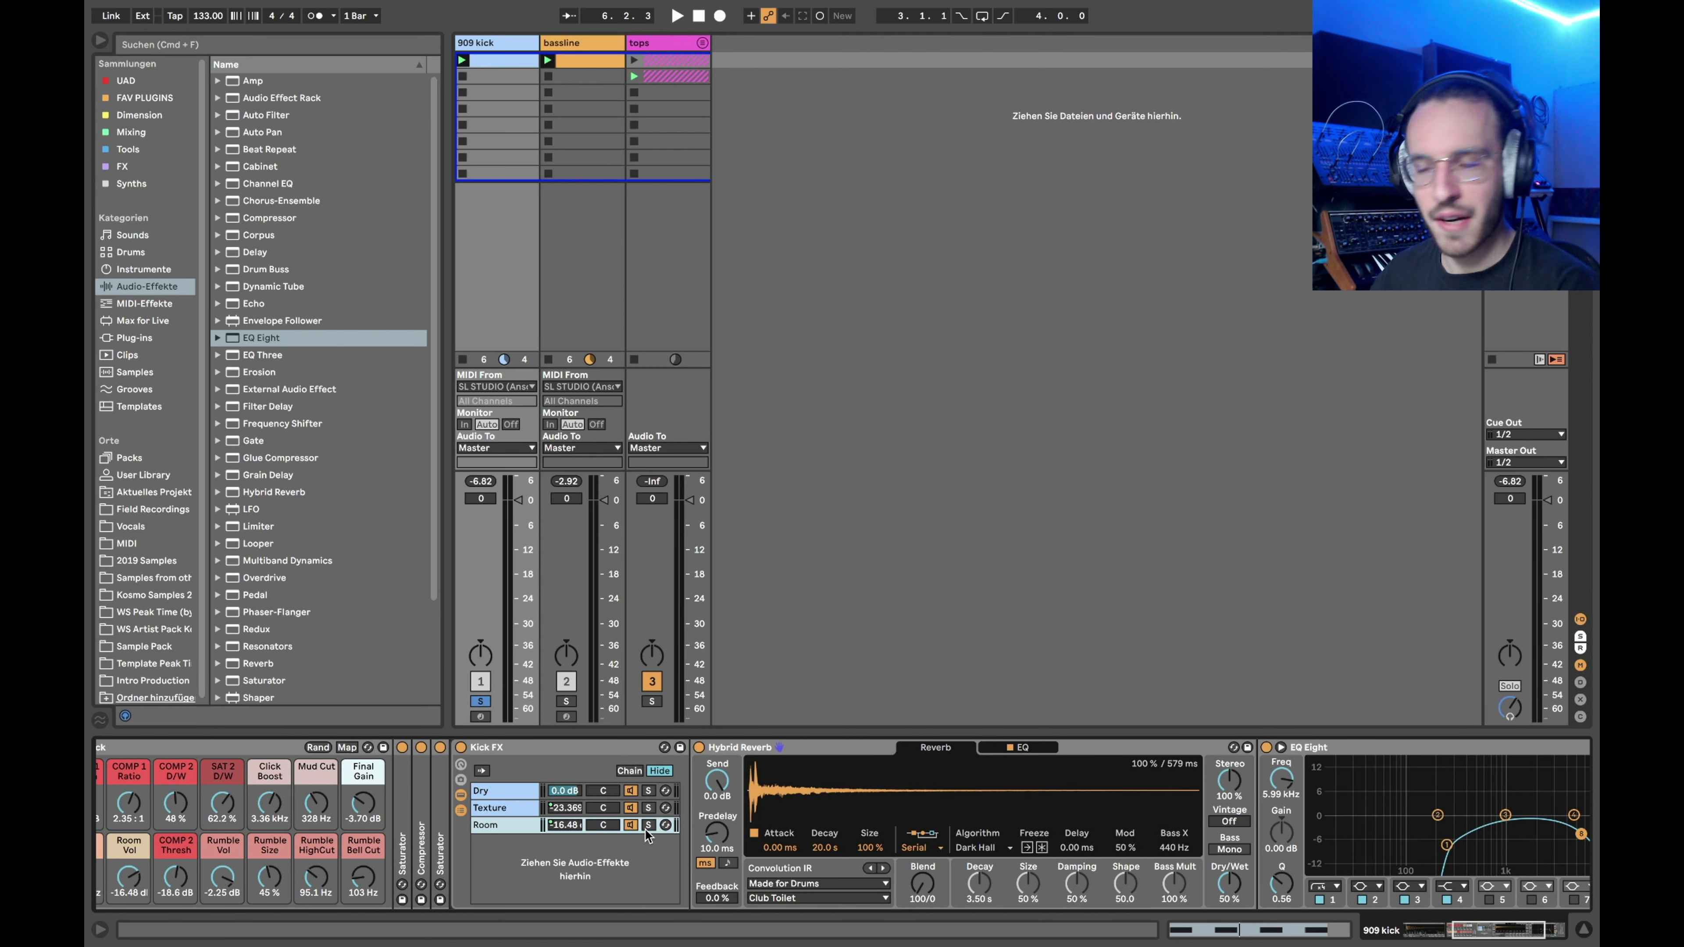
click(484, 827)
scroll(663, 796, left, 5)
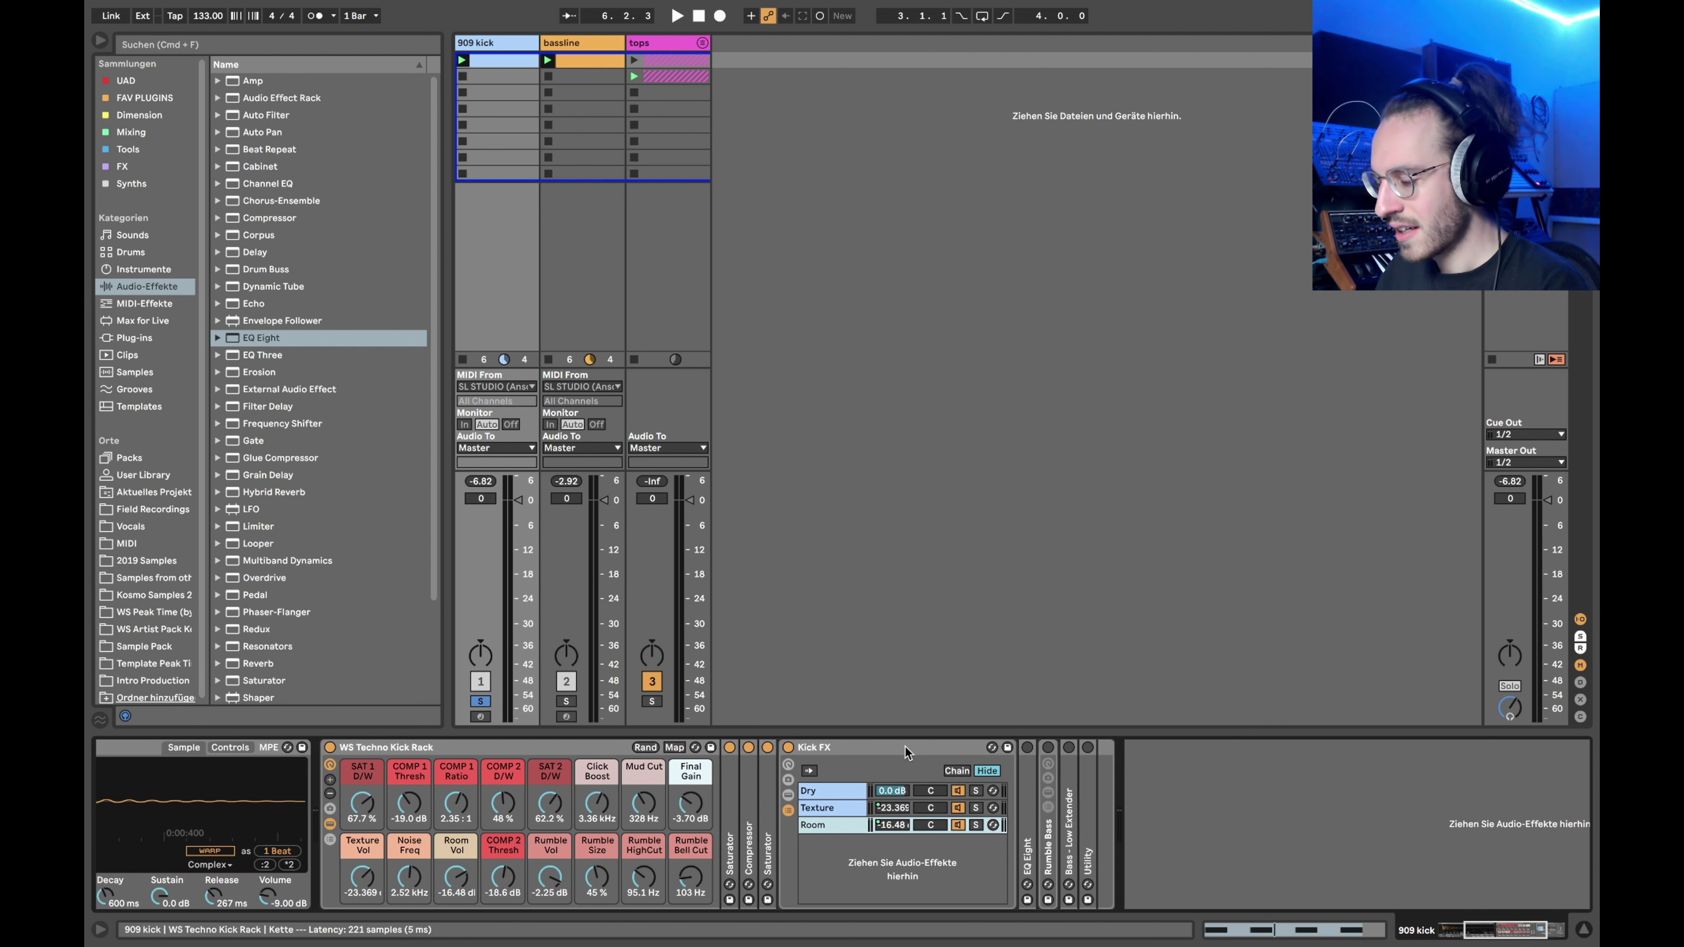
double_click(855, 747)
drag(461, 879, 461, 905)
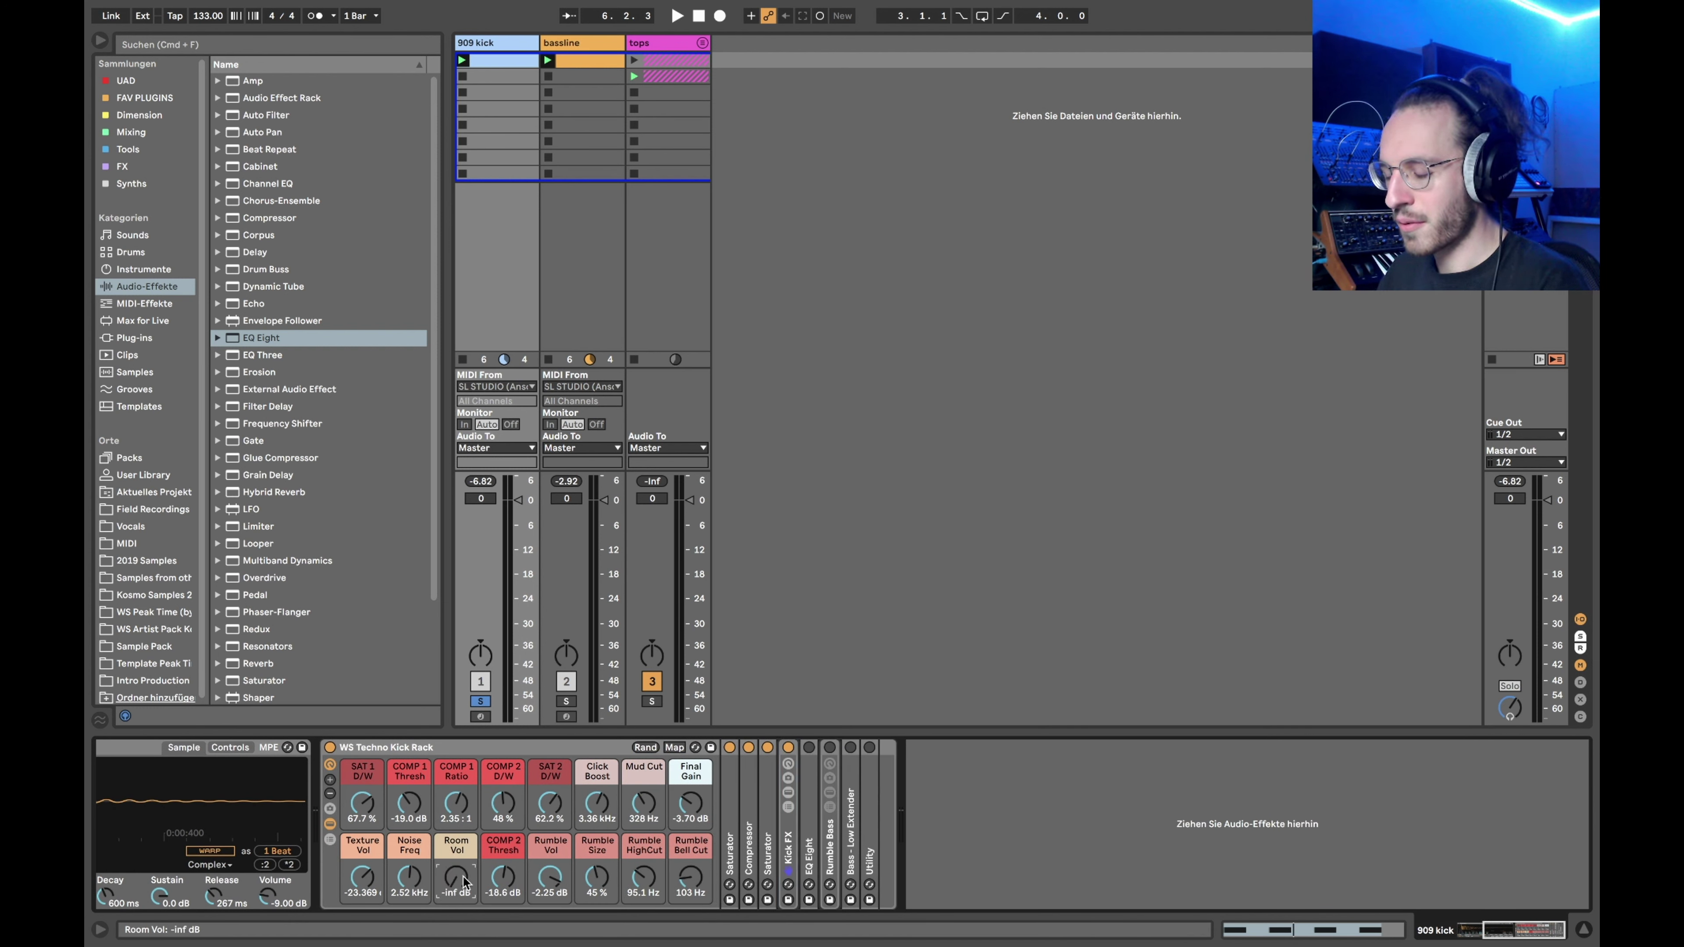
While playing, raise the Room Vol macro back to -20.64 dB
key(space)
drag(467, 883, 464, 881)
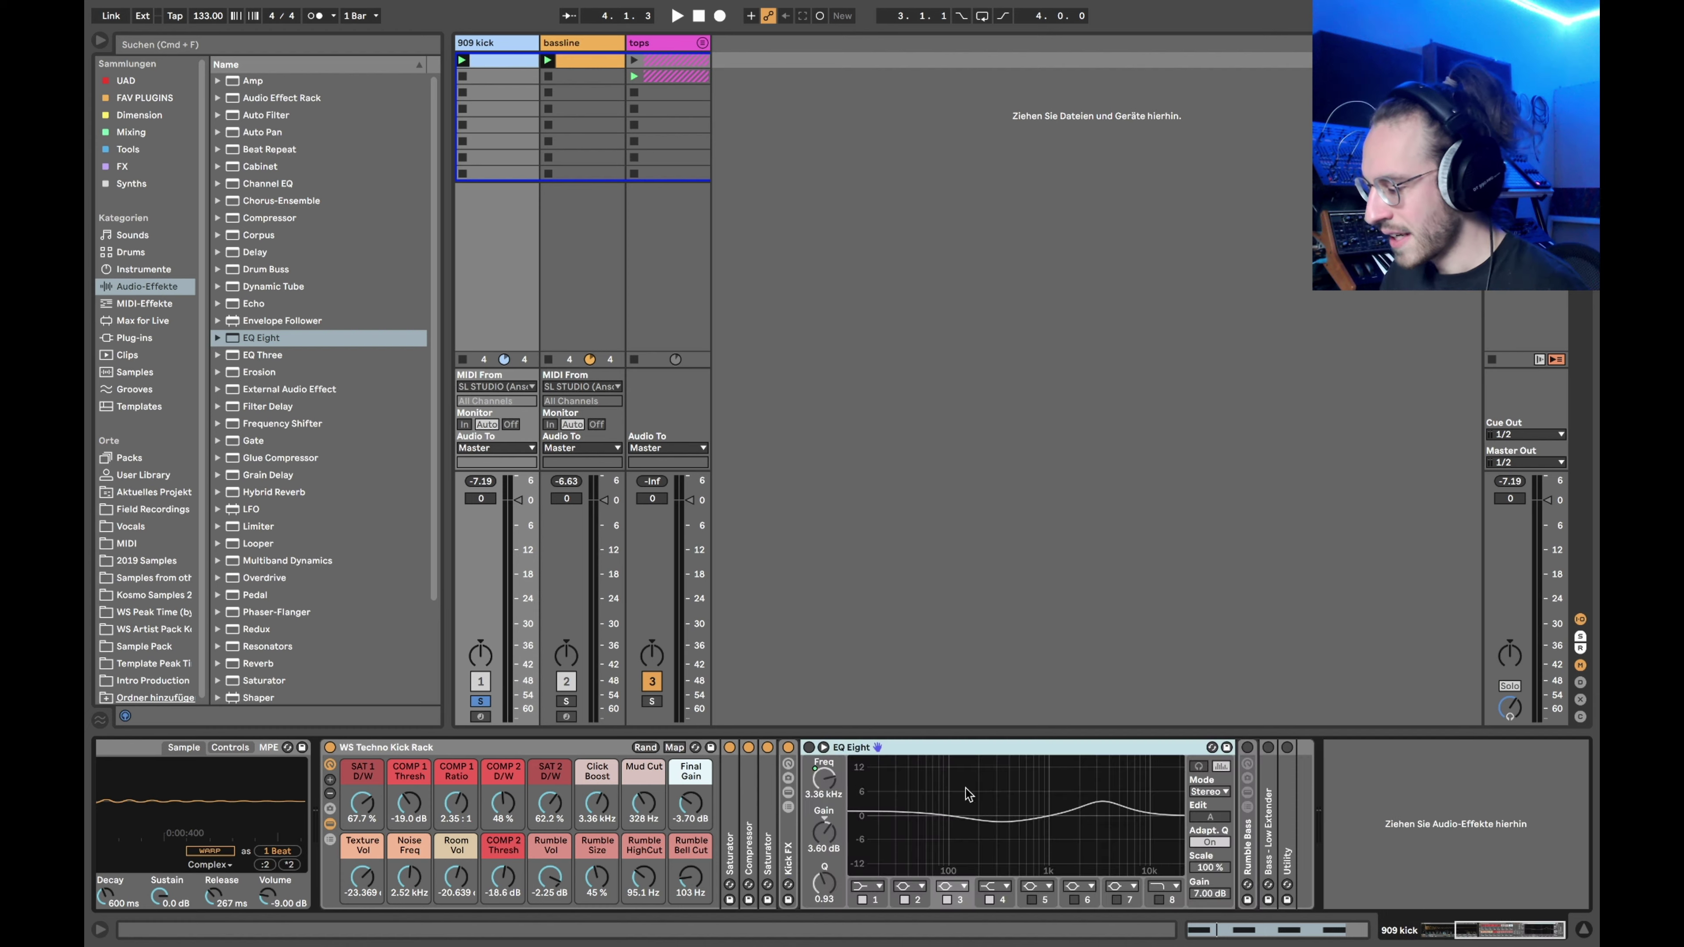
Show EQ Eight's band points, inspect the low, high and middle bands, and select the mud-cut band
click(822, 763)
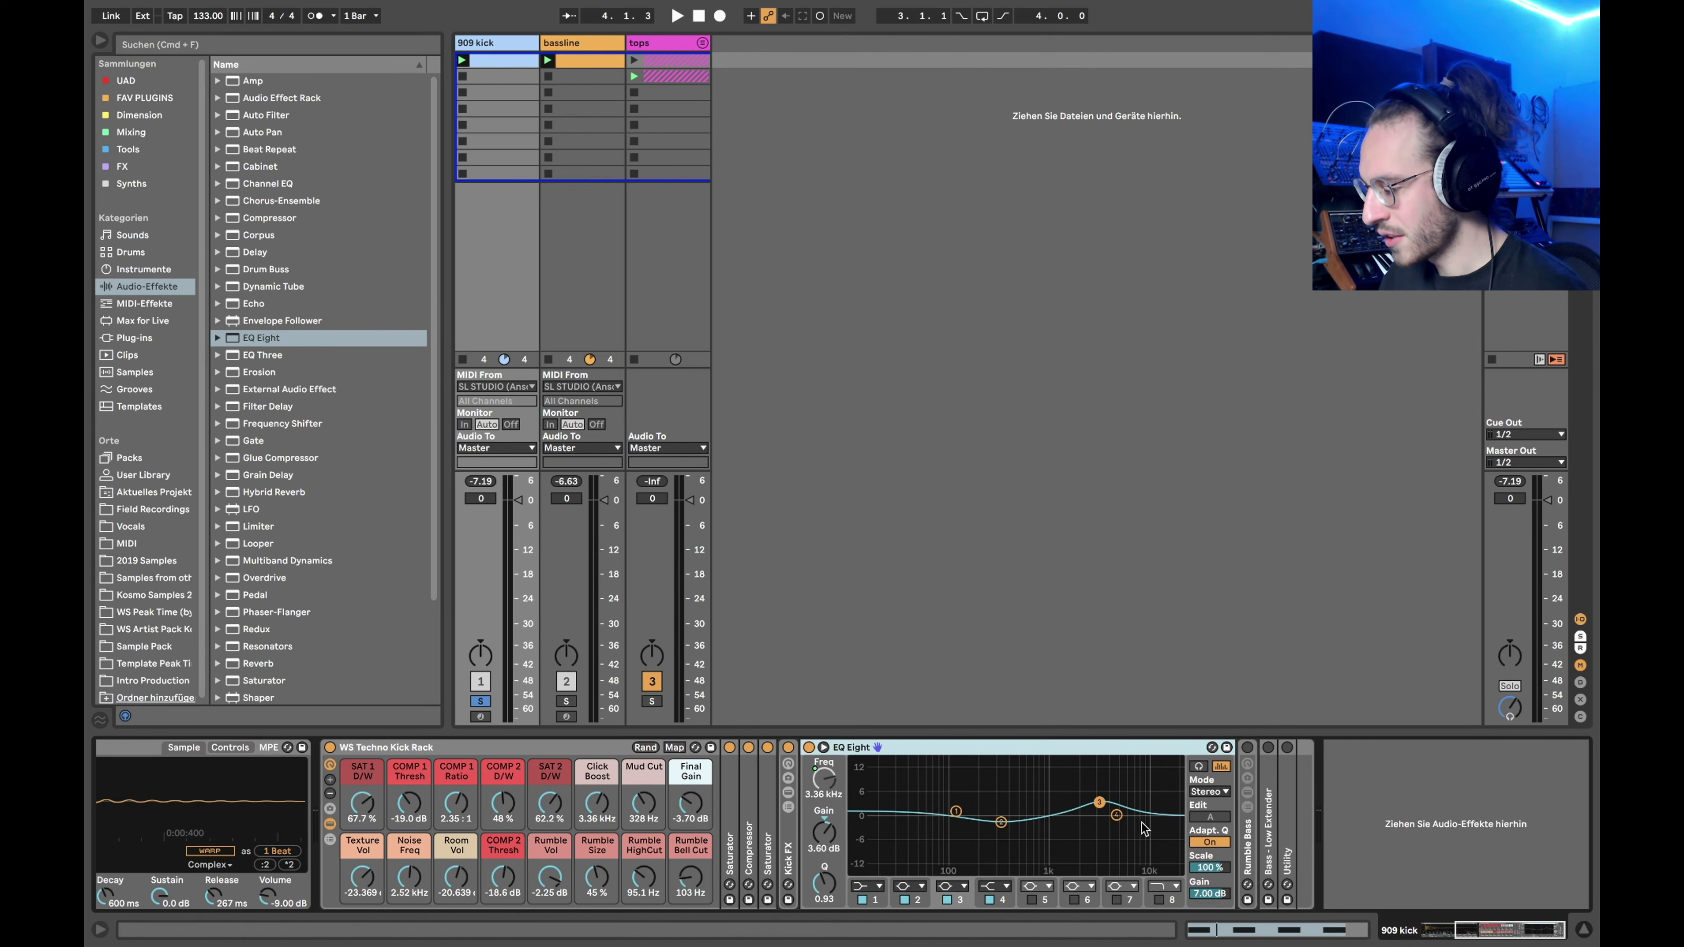
click(956, 810)
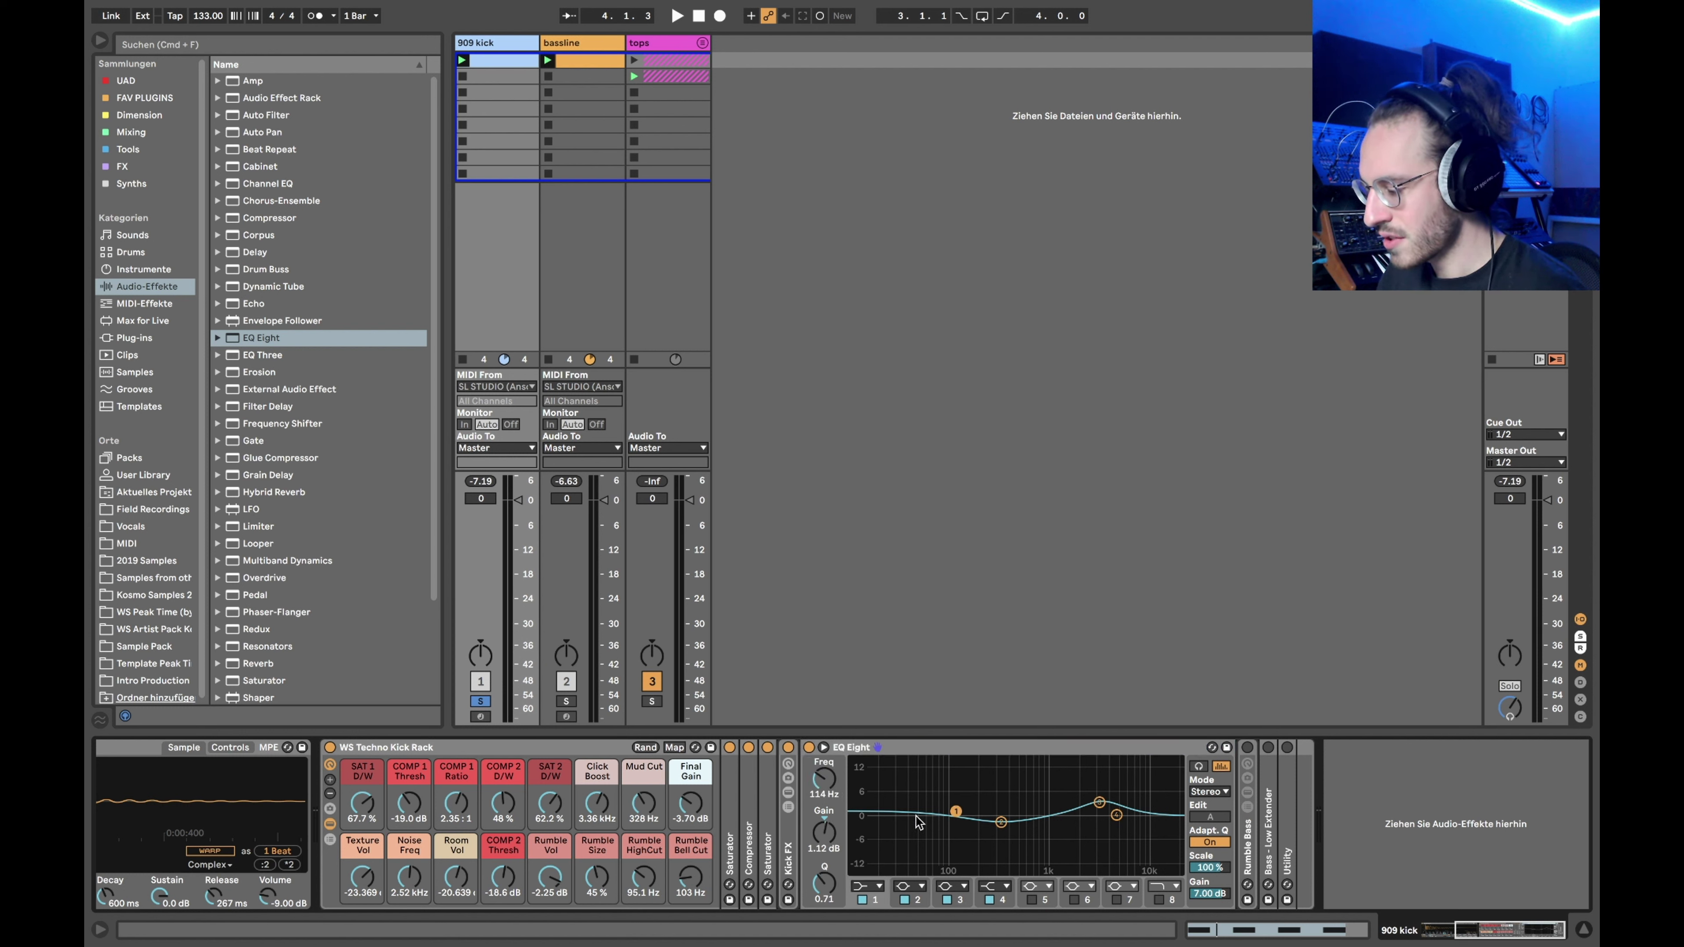
click(1117, 815)
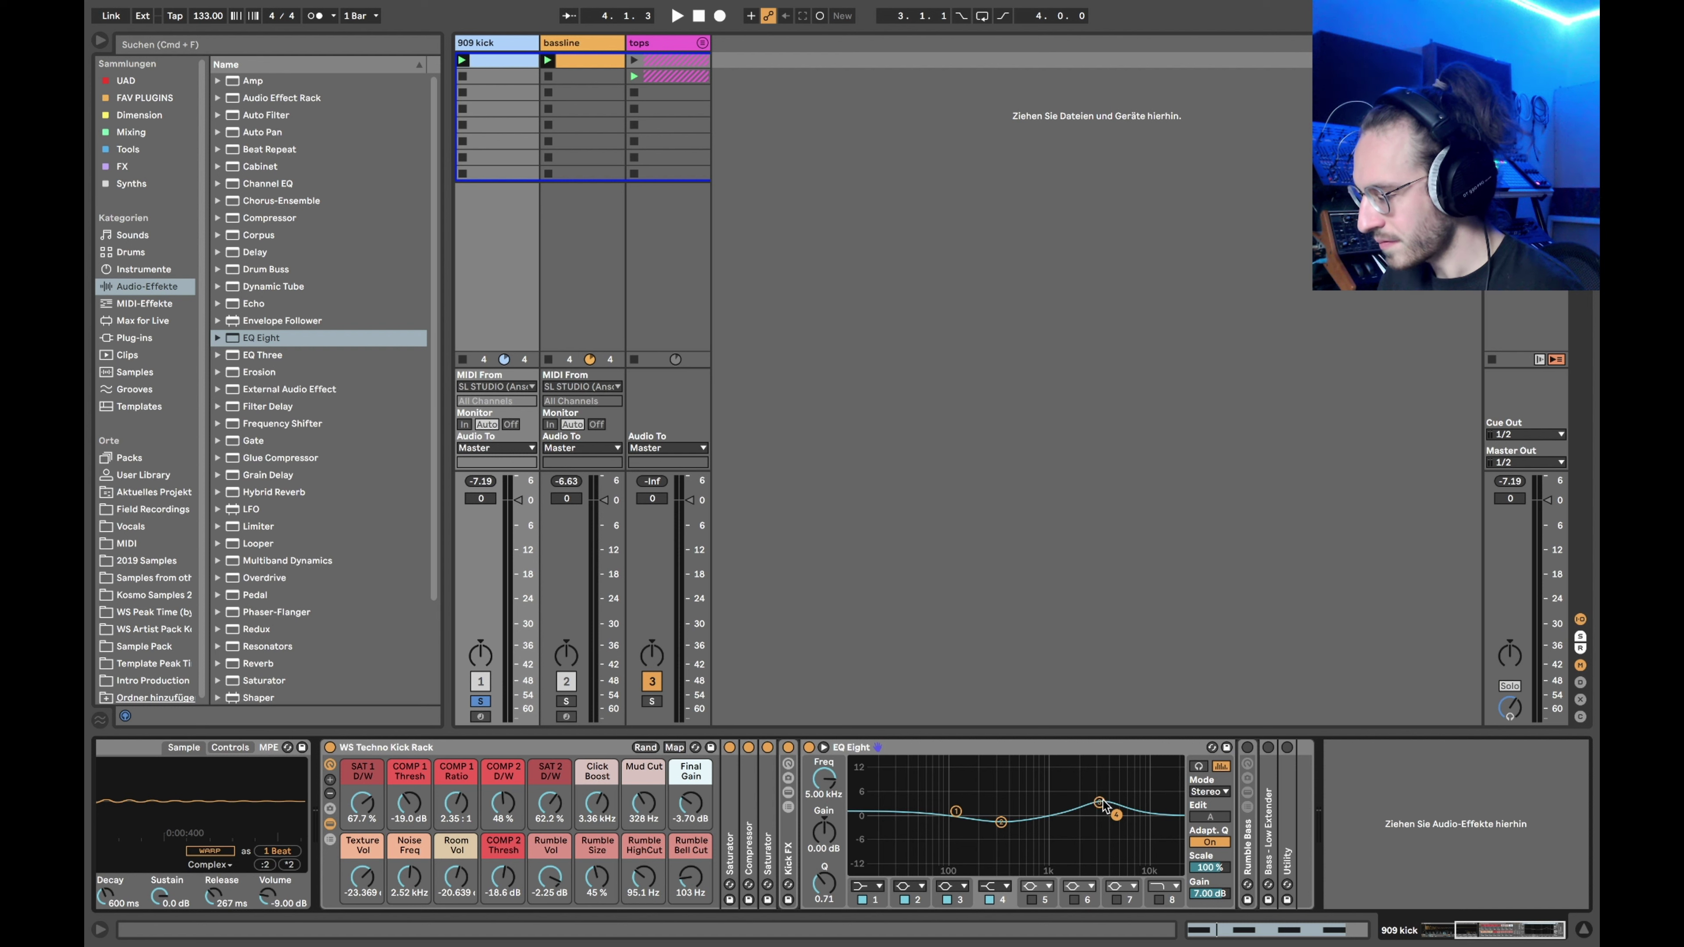
click(1099, 804)
click(1001, 823)
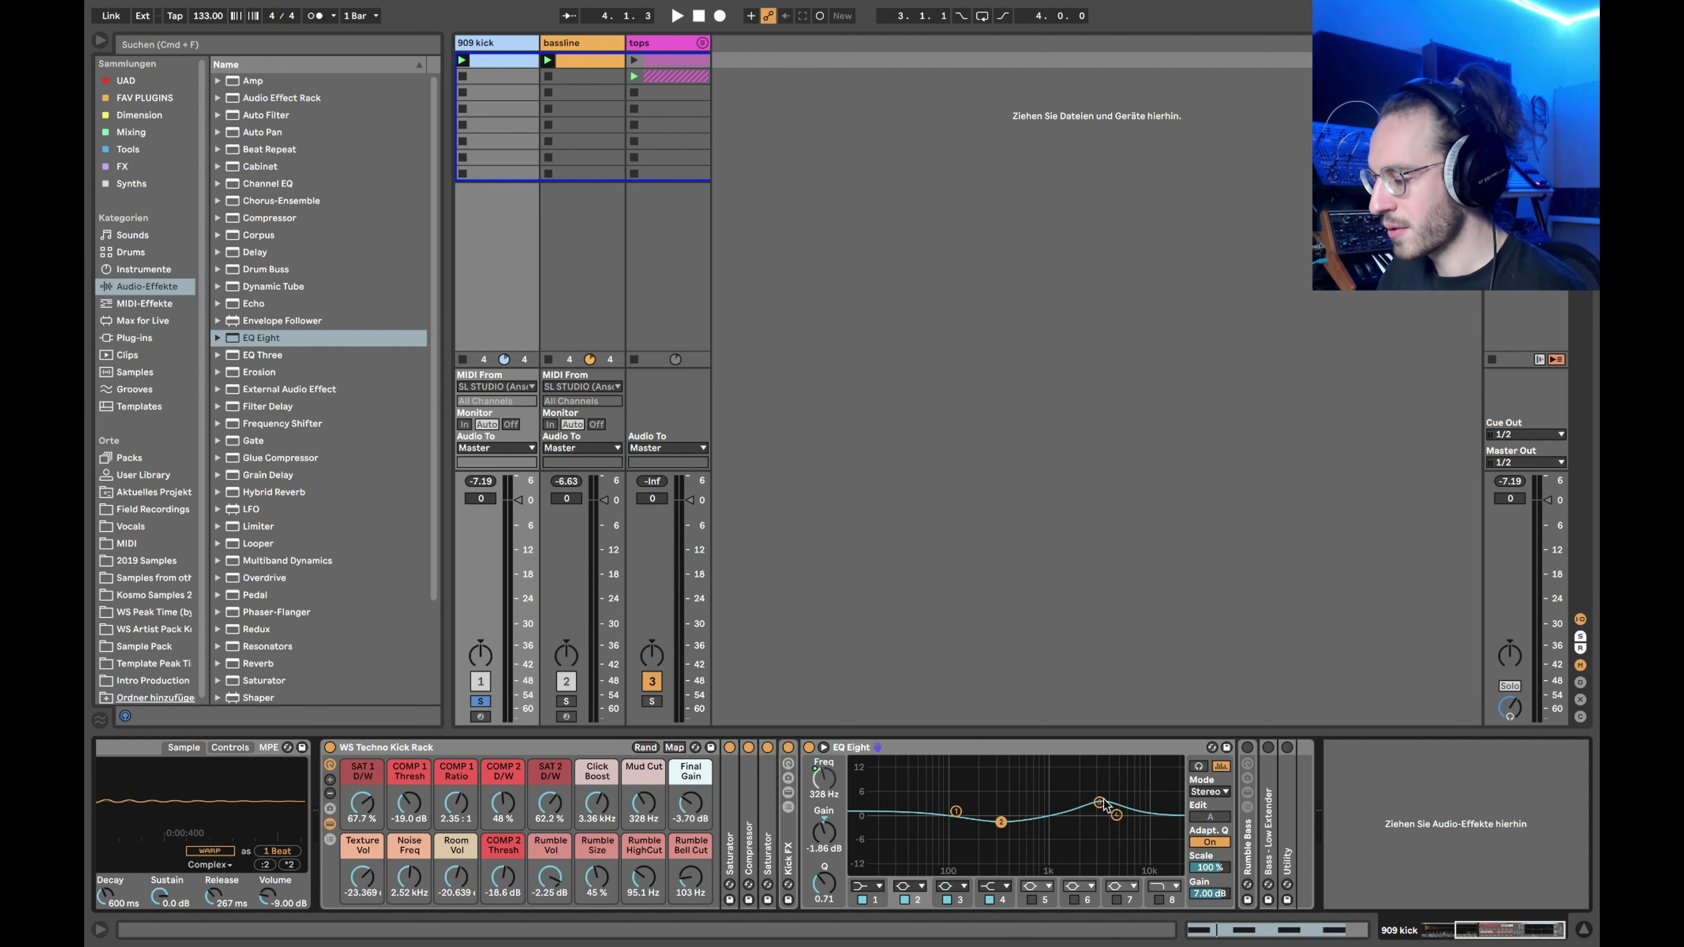
drag(1003, 826, 985, 822)
Set the mud cut to 351 Hz at about -4 dB and Click Boost to 2.90 kHz
mouse_move(1099, 803)
mouse_down()
mouse_move(1136, 803)
mouse_move(1081, 802)
mouse_up()
drag(986, 822, 992, 822)
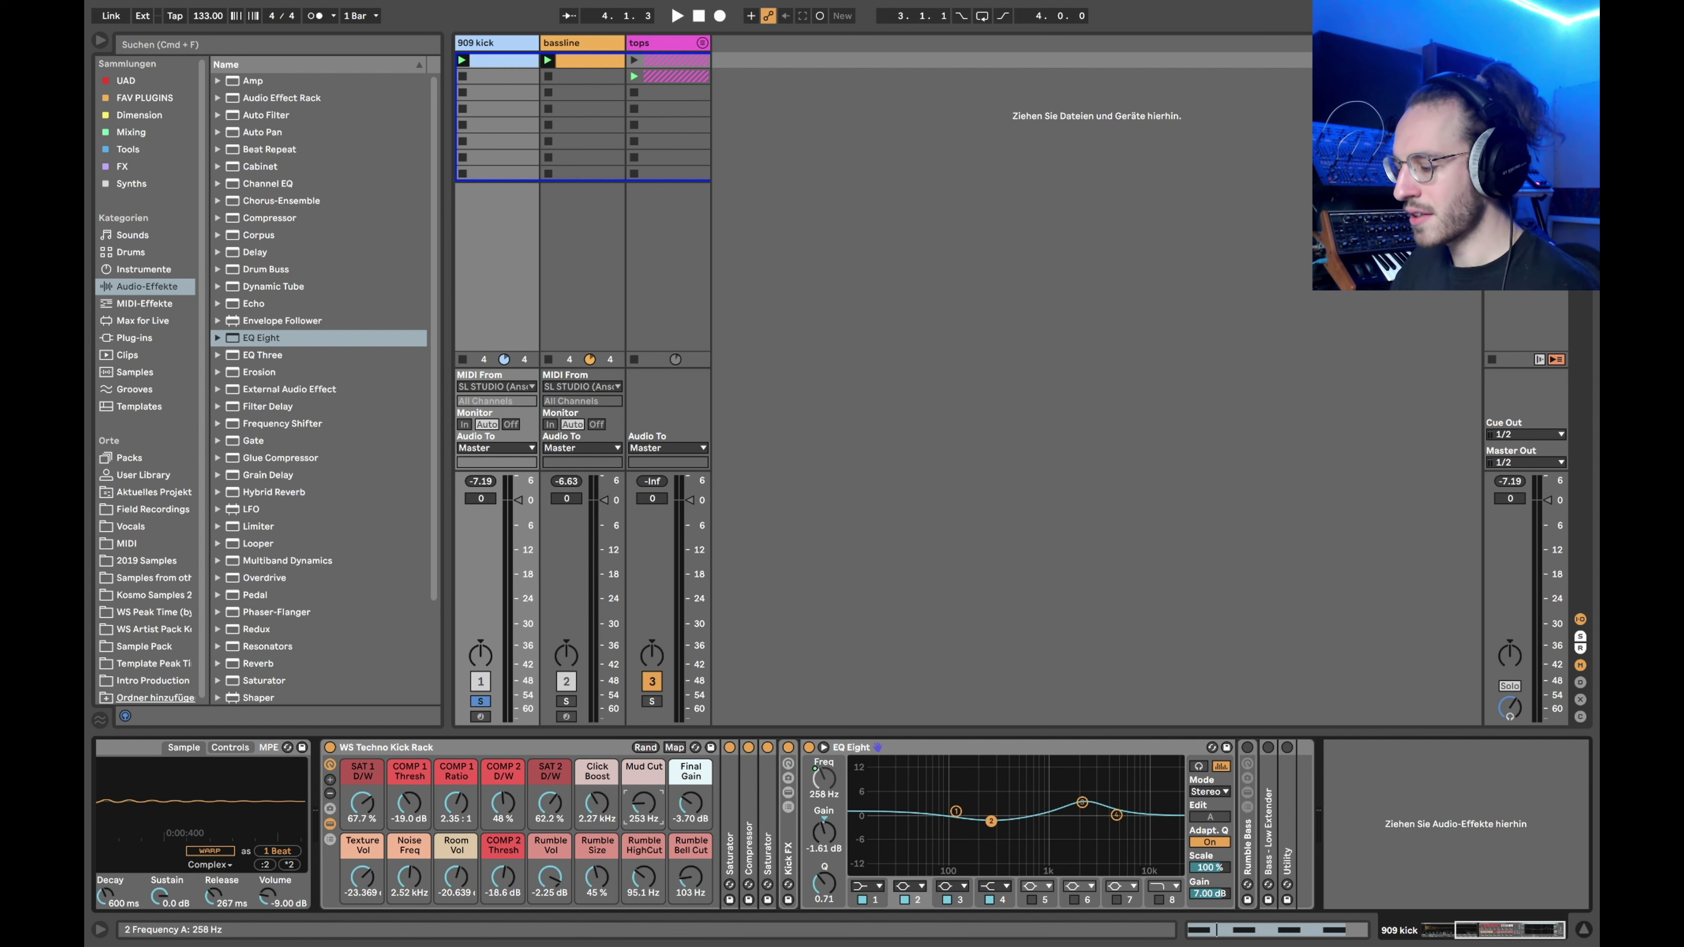
drag(653, 810, 653, 802)
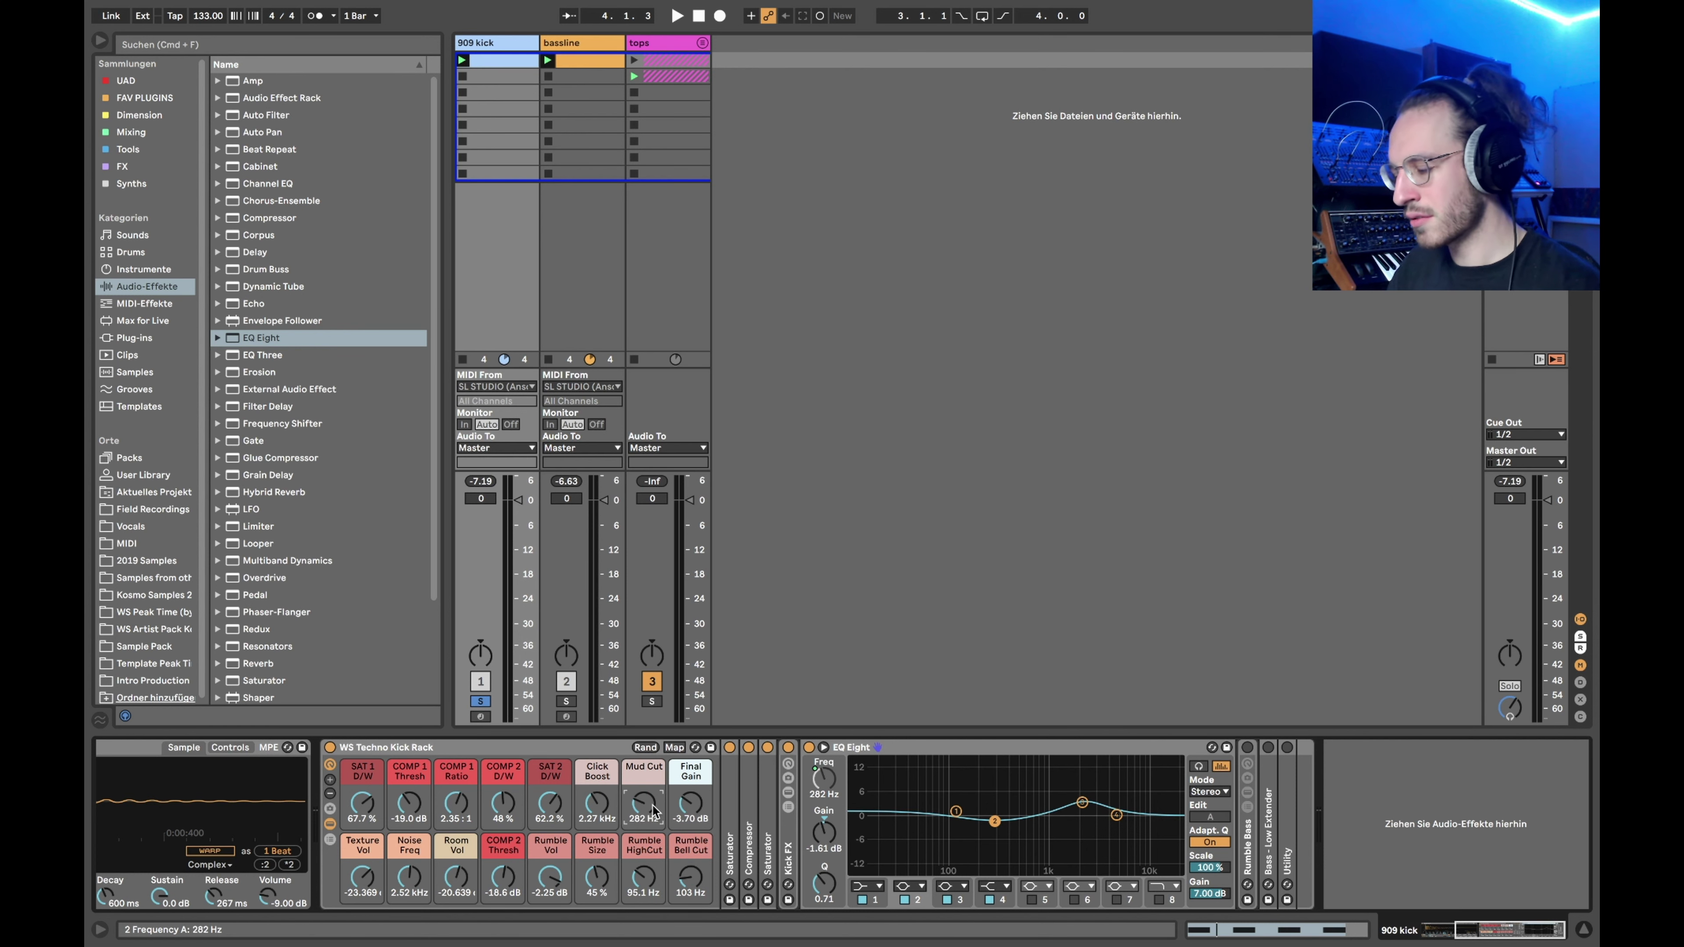
drag(654, 809, 590, 798)
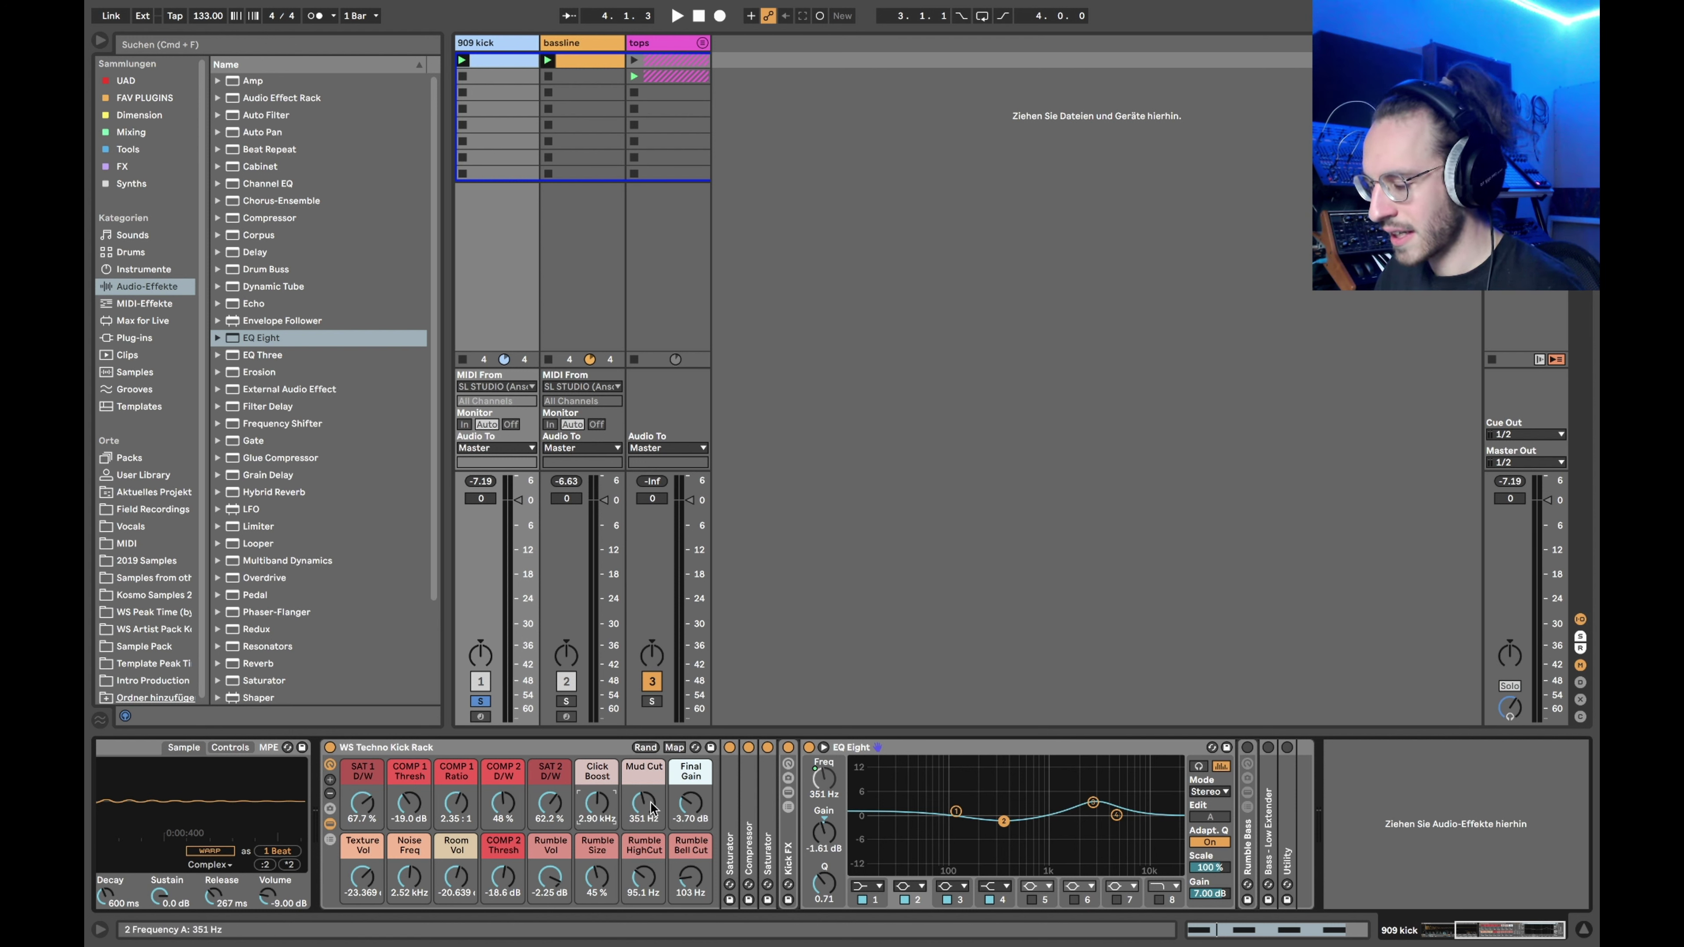
drag(858, 851, 857, 864)
drag(826, 833, 829, 833)
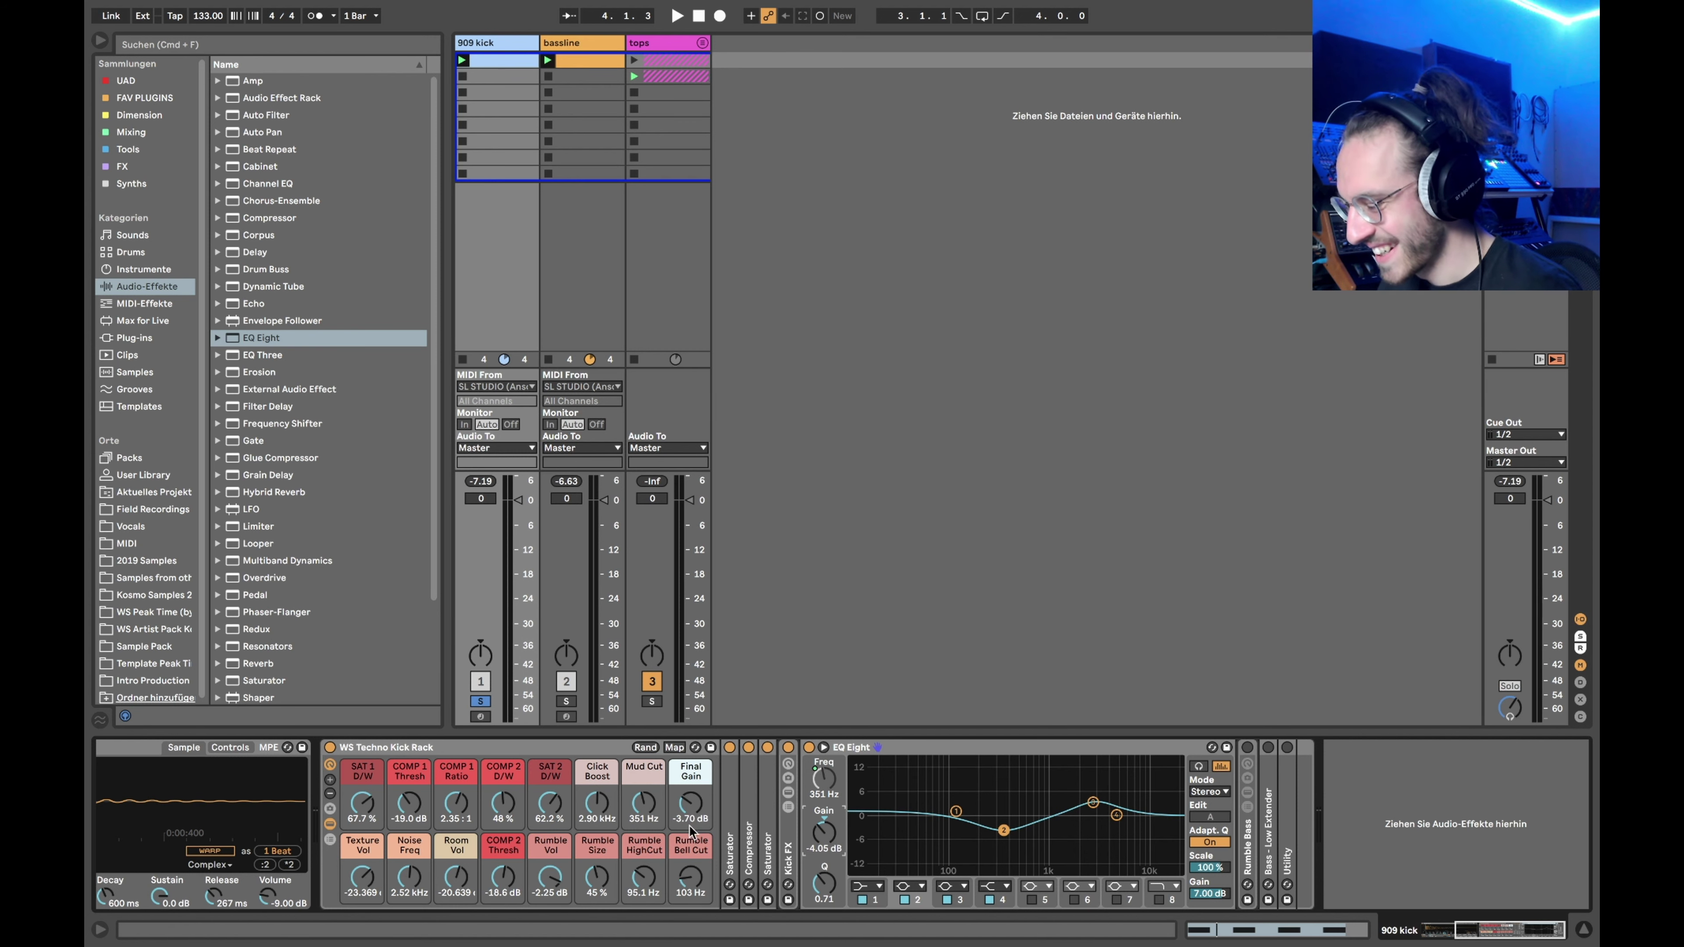
A/B the kick with EQ Eight bypassed and active during playback, then fold EQ Eight away
click(809, 748)
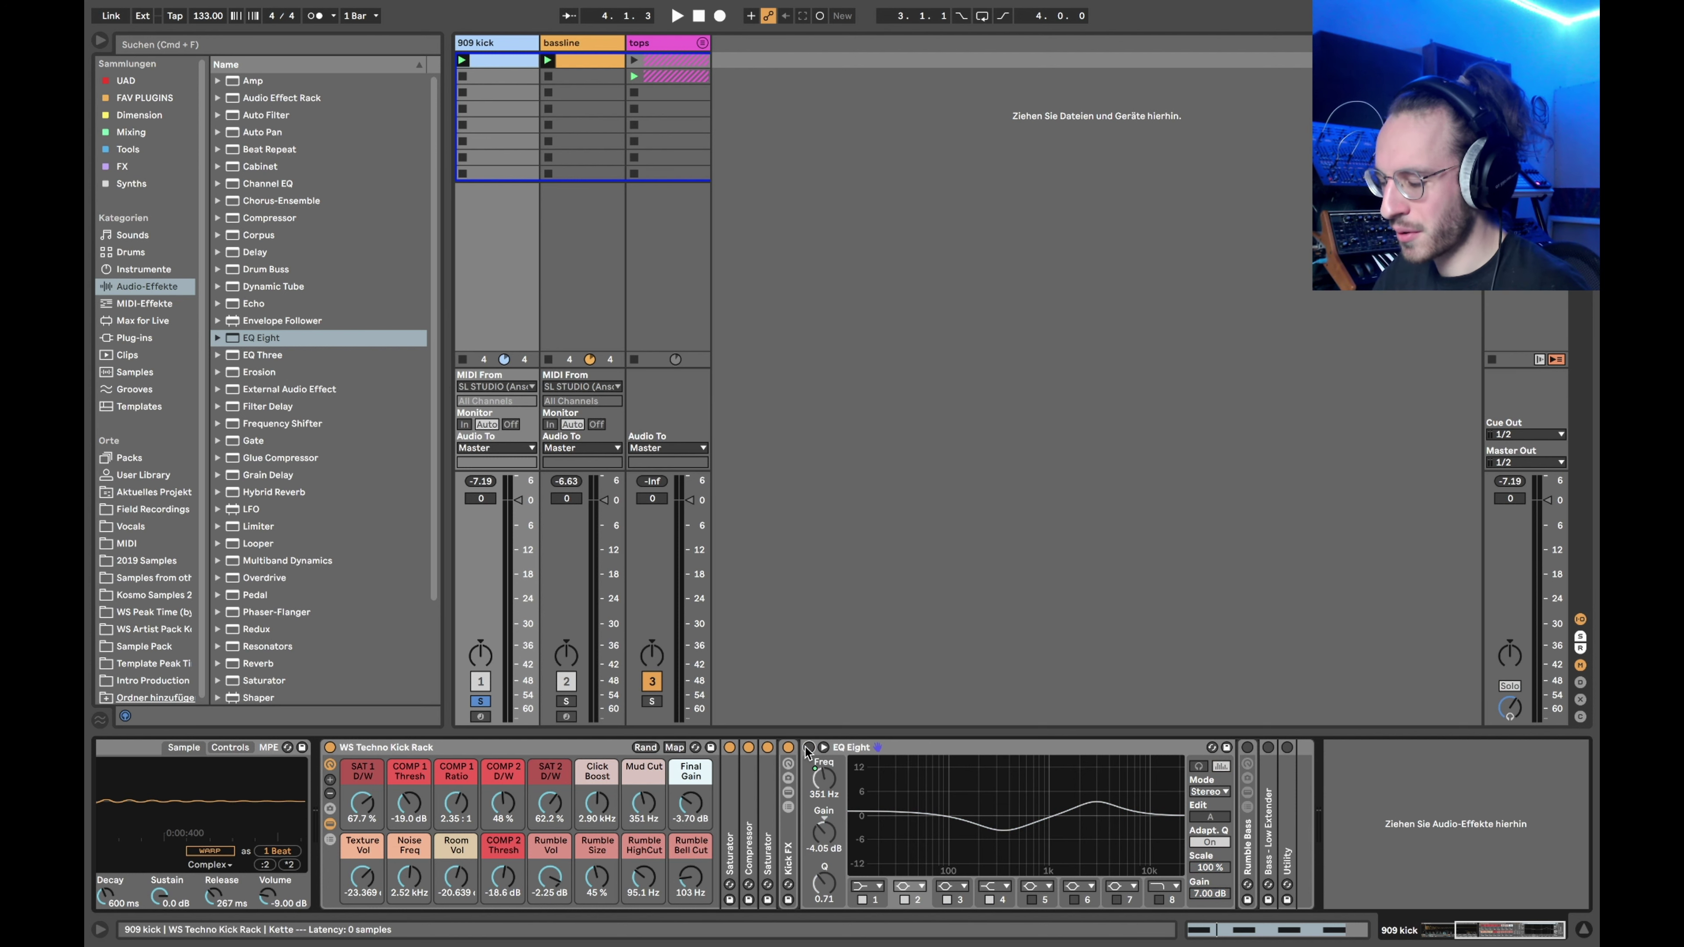
key(space)
click(809, 748)
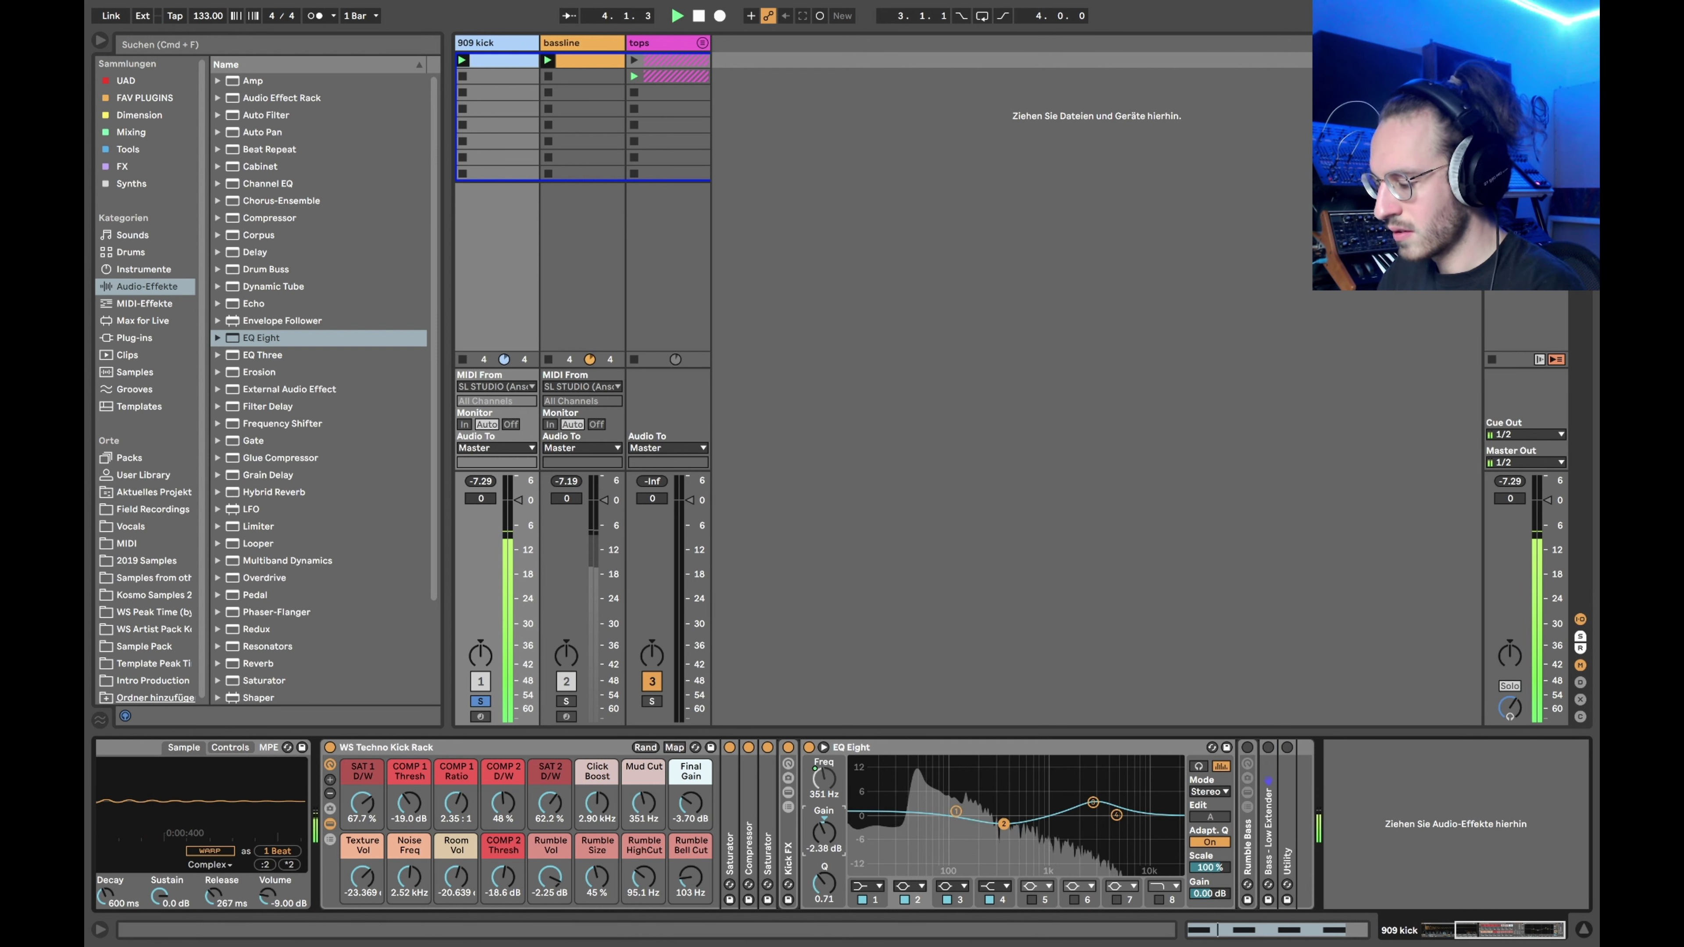
key(space)
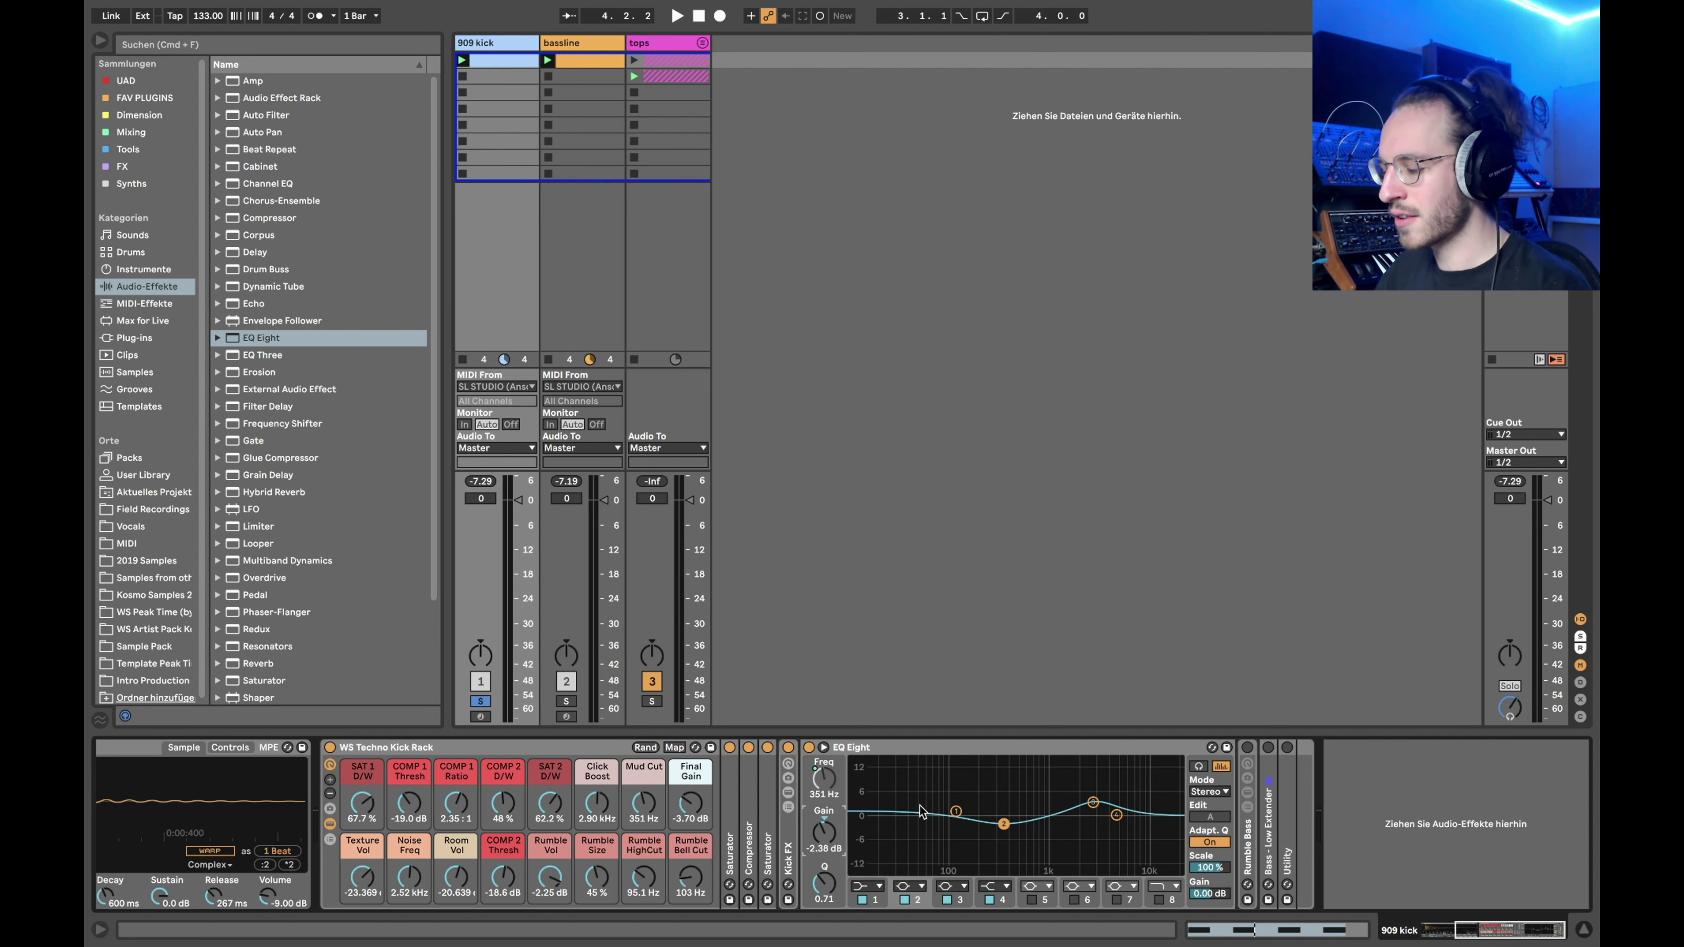
double_click(861, 748)
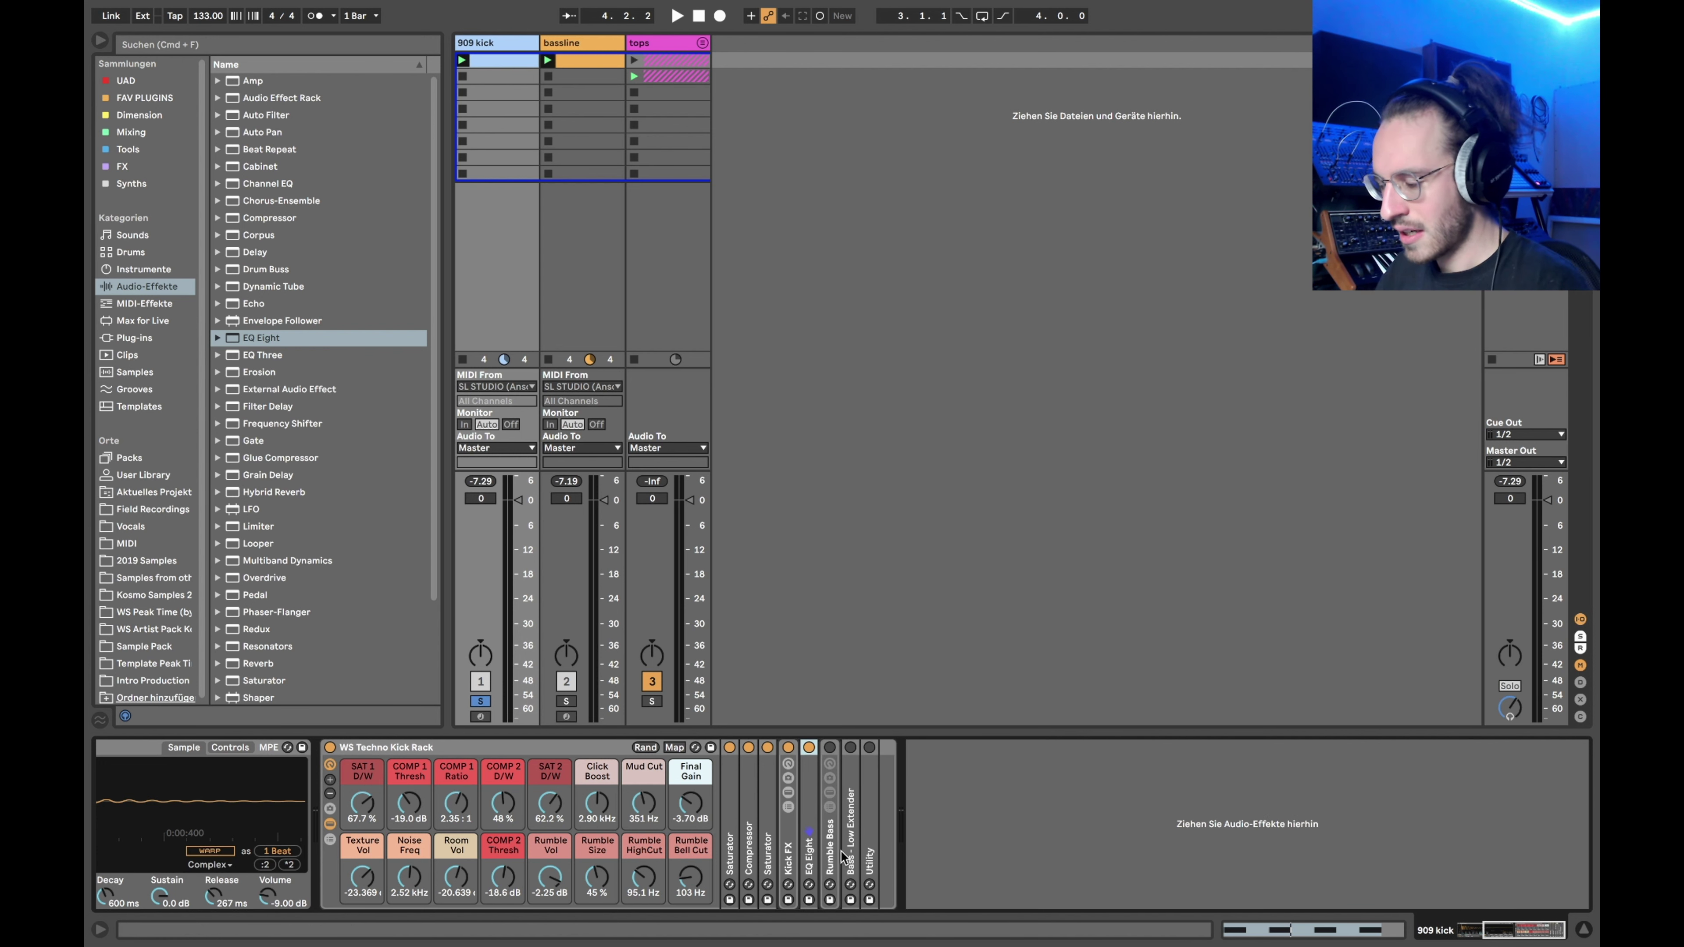
Unfold the Rumble Bass rack and review the Rumble chain's Hybrid Reverb, Amp and Sidechain Compressor
double_click(830, 853)
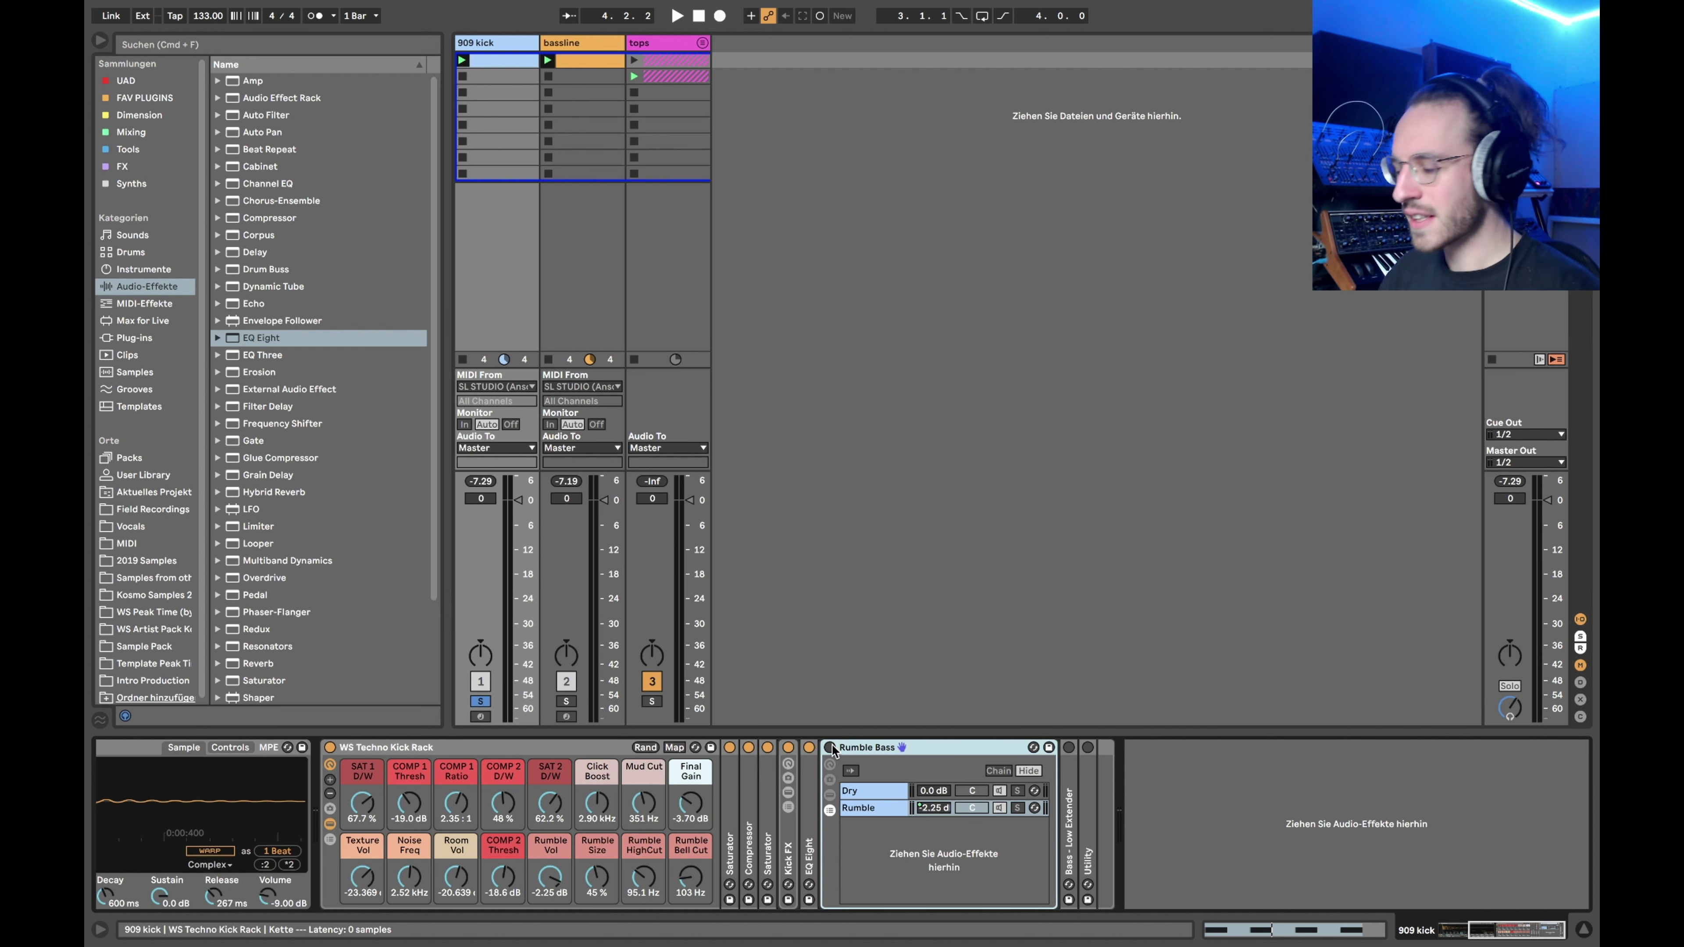
click(885, 808)
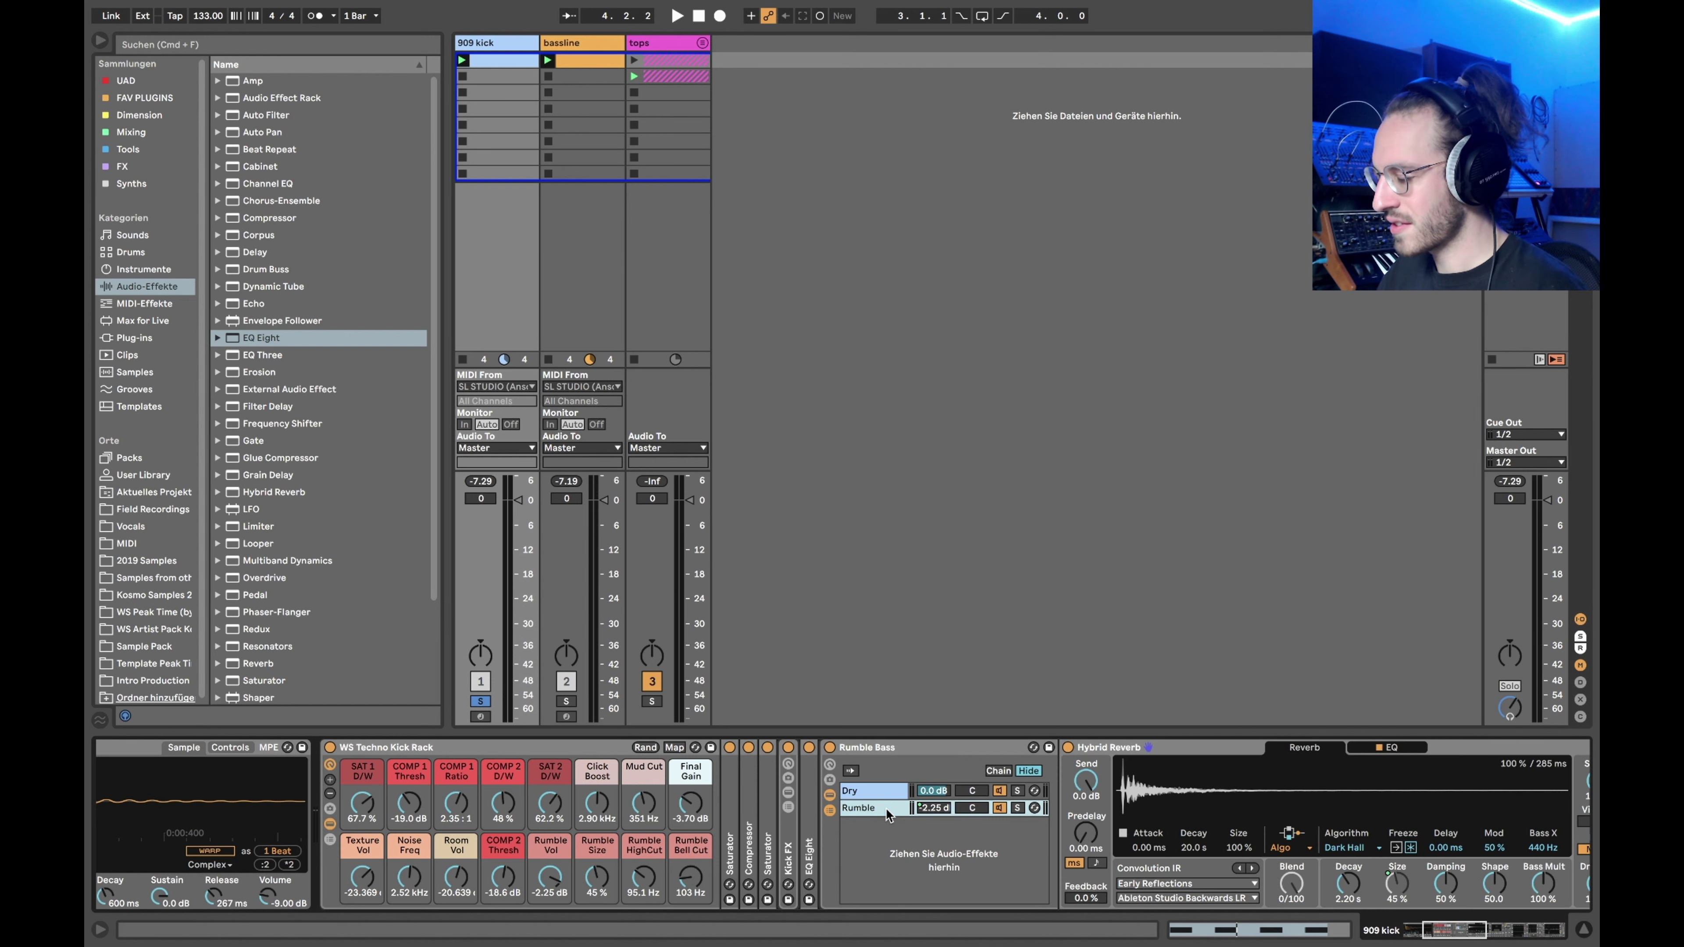
click(683, 763)
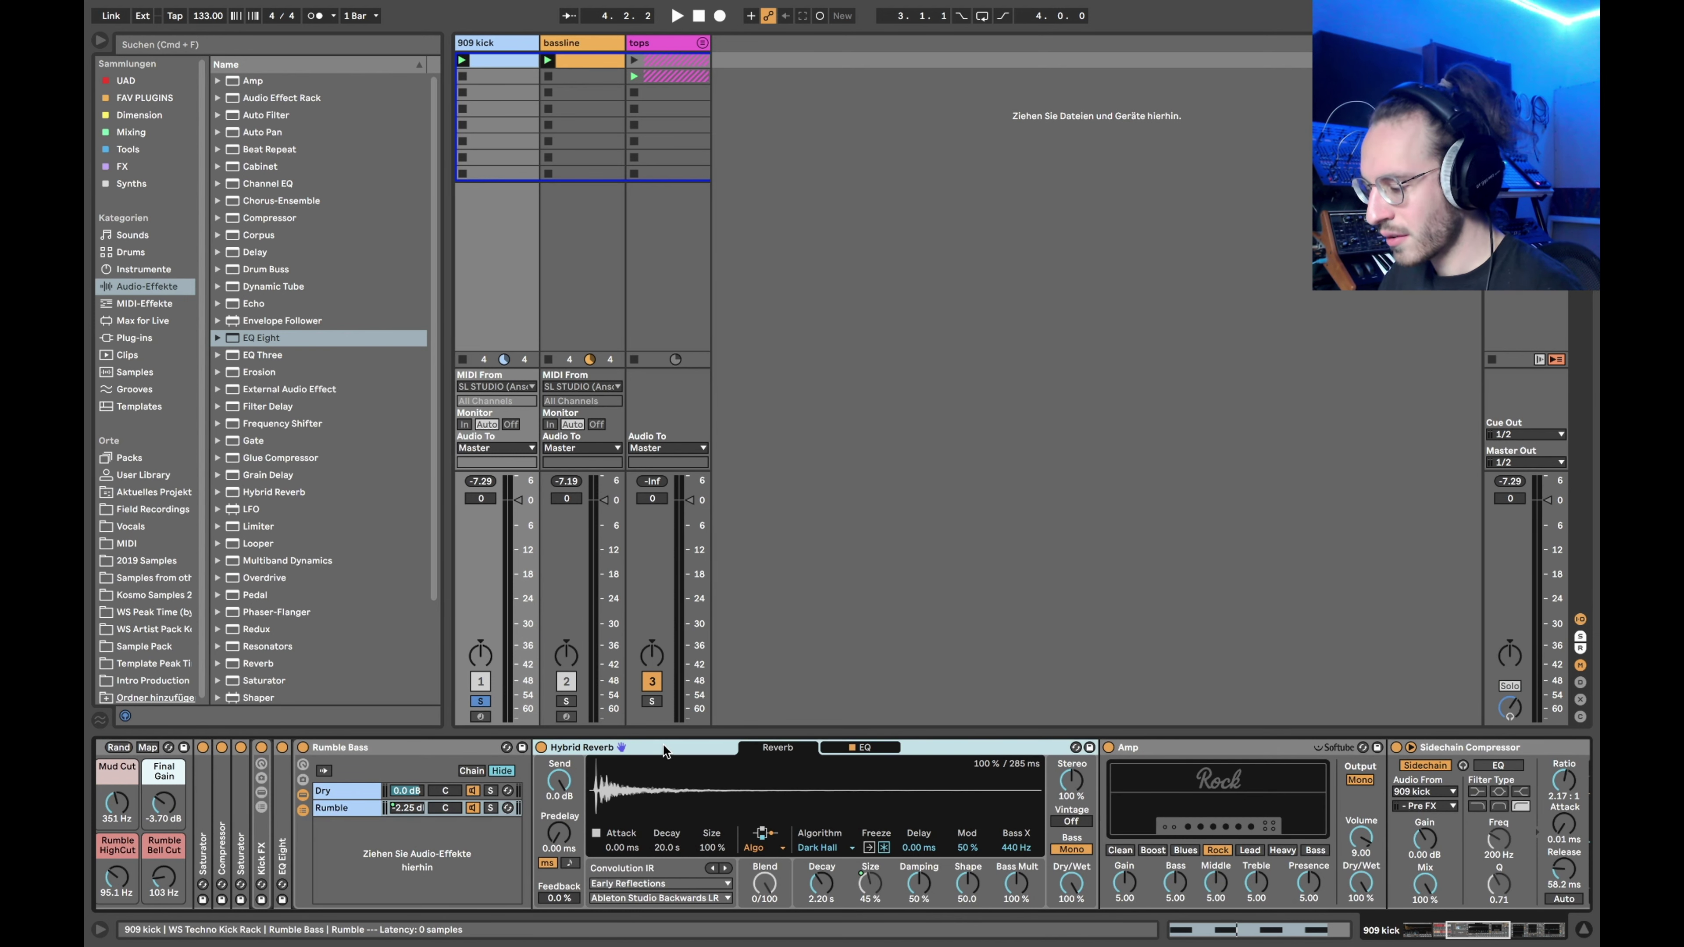
scroll(914, 851, right, 5)
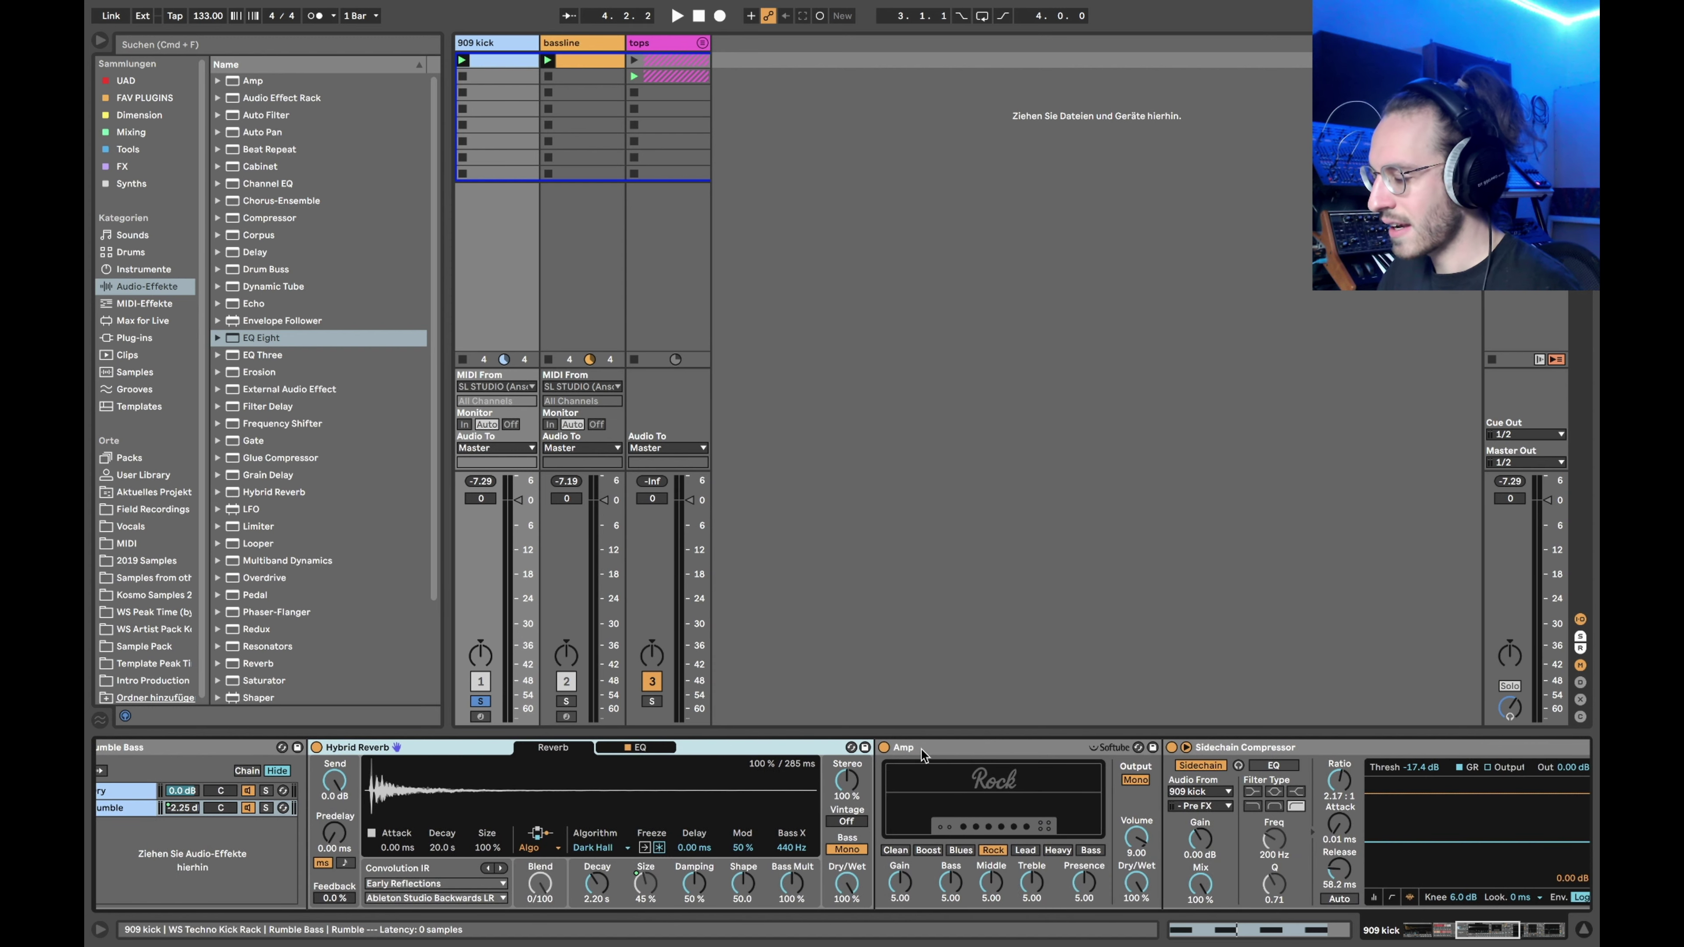
click(918, 747)
scroll(918, 747, right, 6)
click(919, 748)
scroll(767, 774, right, 4)
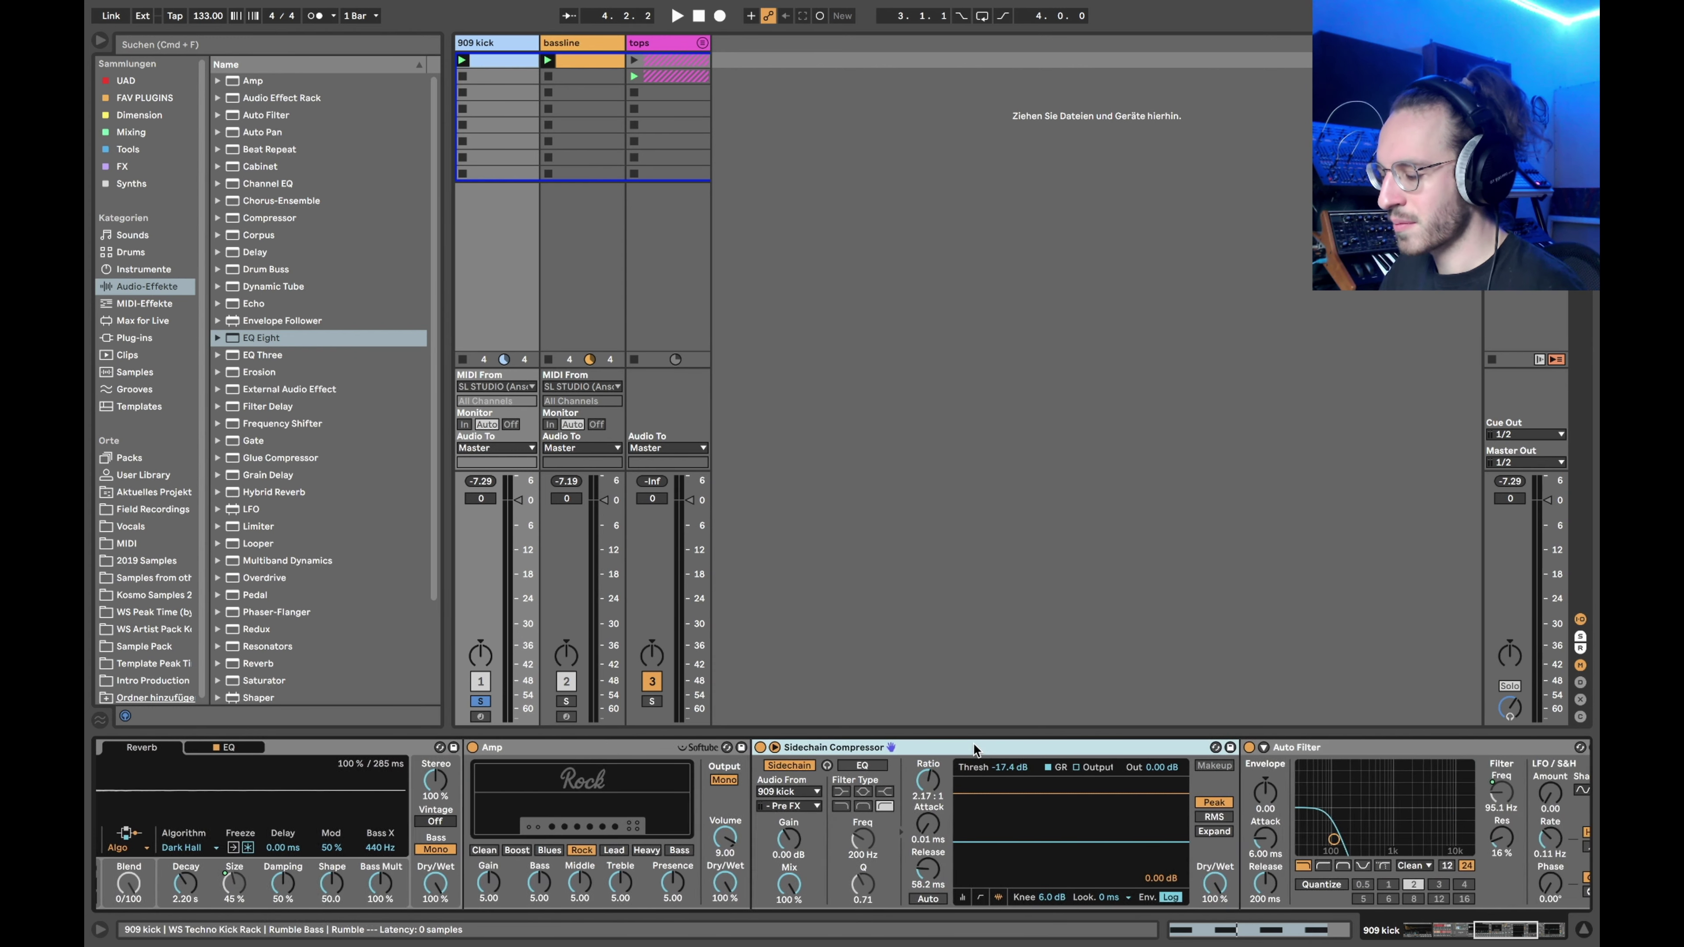
Check the Dry chain, then scroll the Rumble chain through to its EQ Eight settings
scroll(767, 774, left, 10)
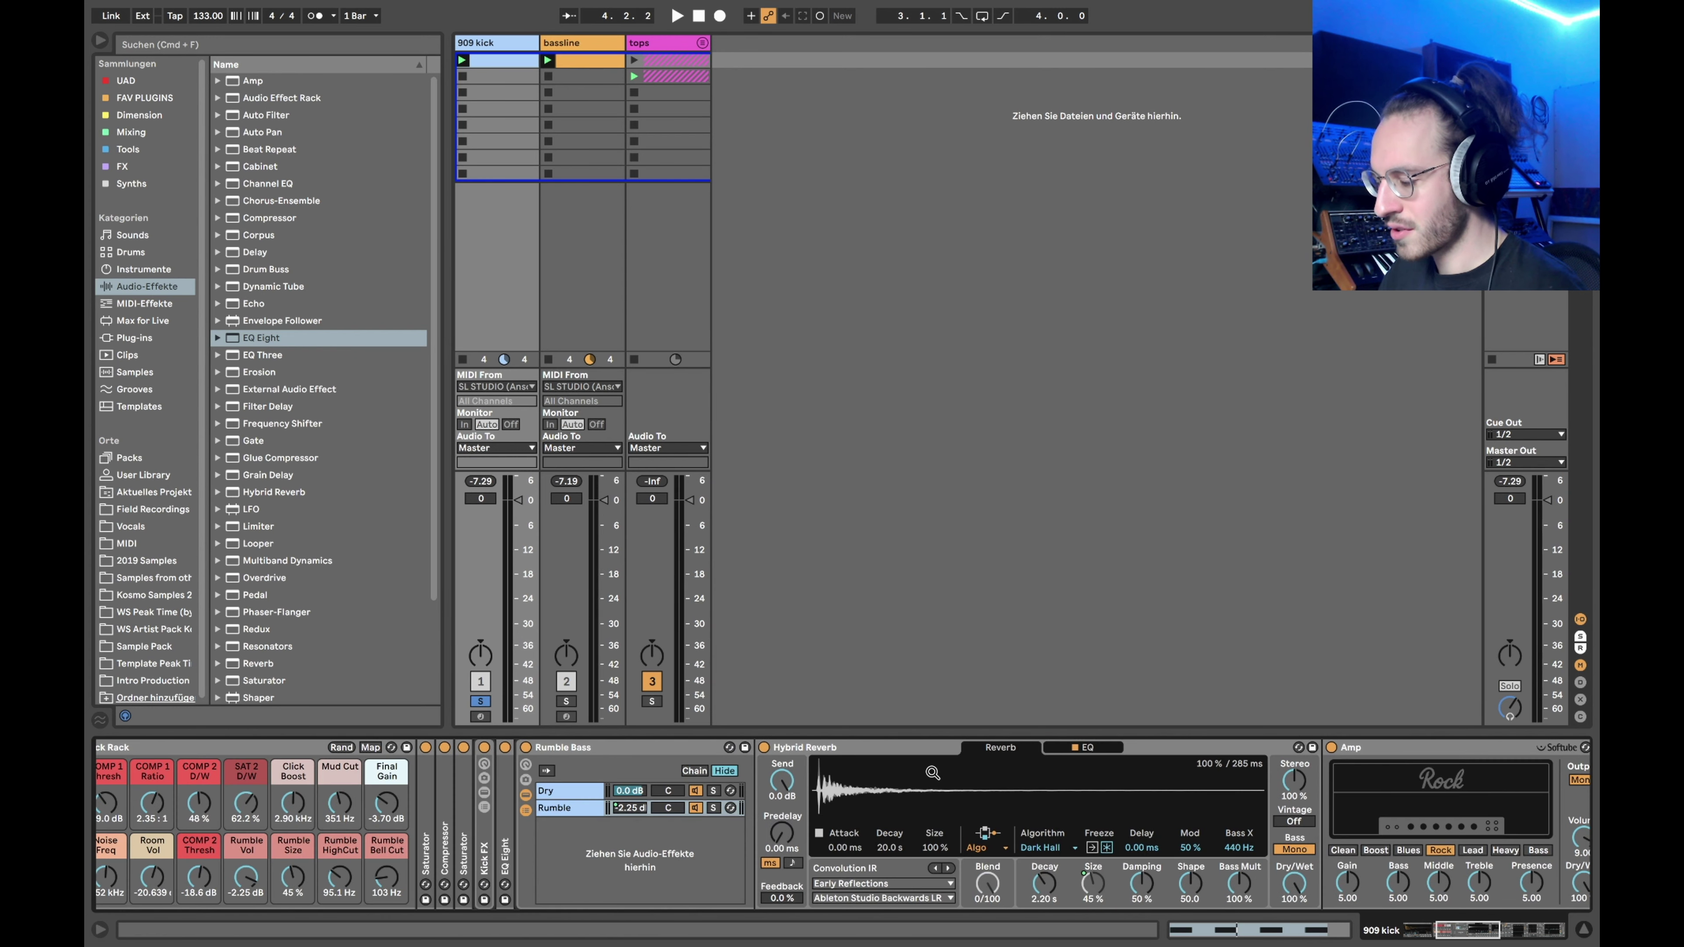
click(564, 793)
click(566, 810)
scroll(1120, 806, right, 20)
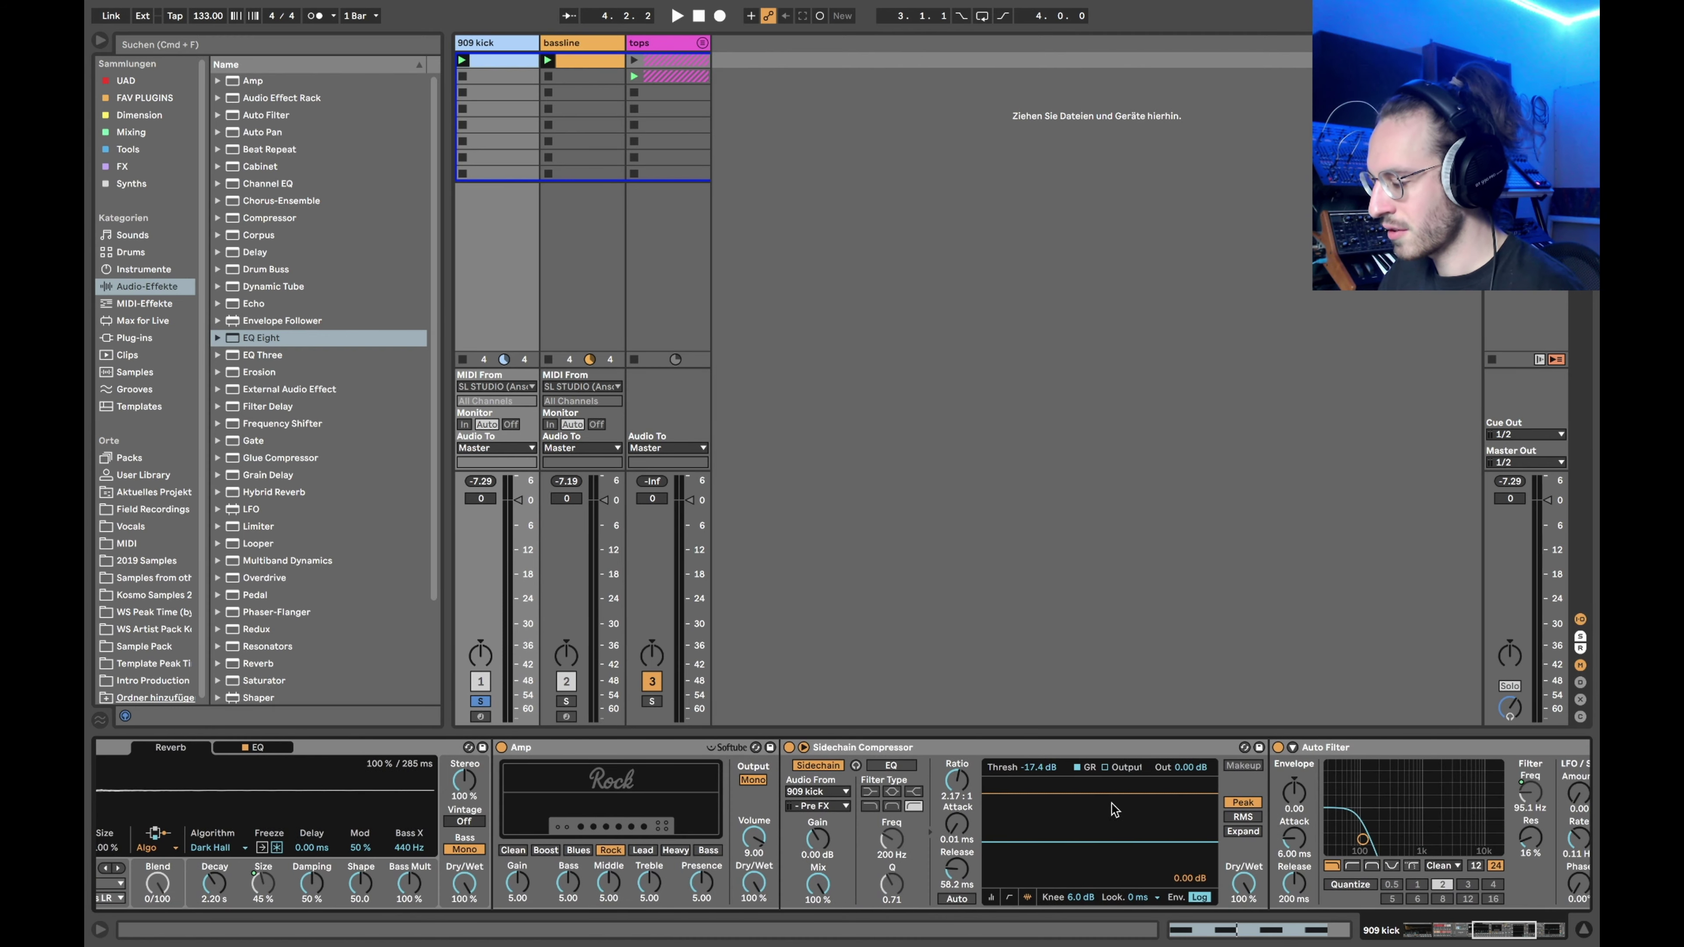
scroll(1125, 801, right, 2)
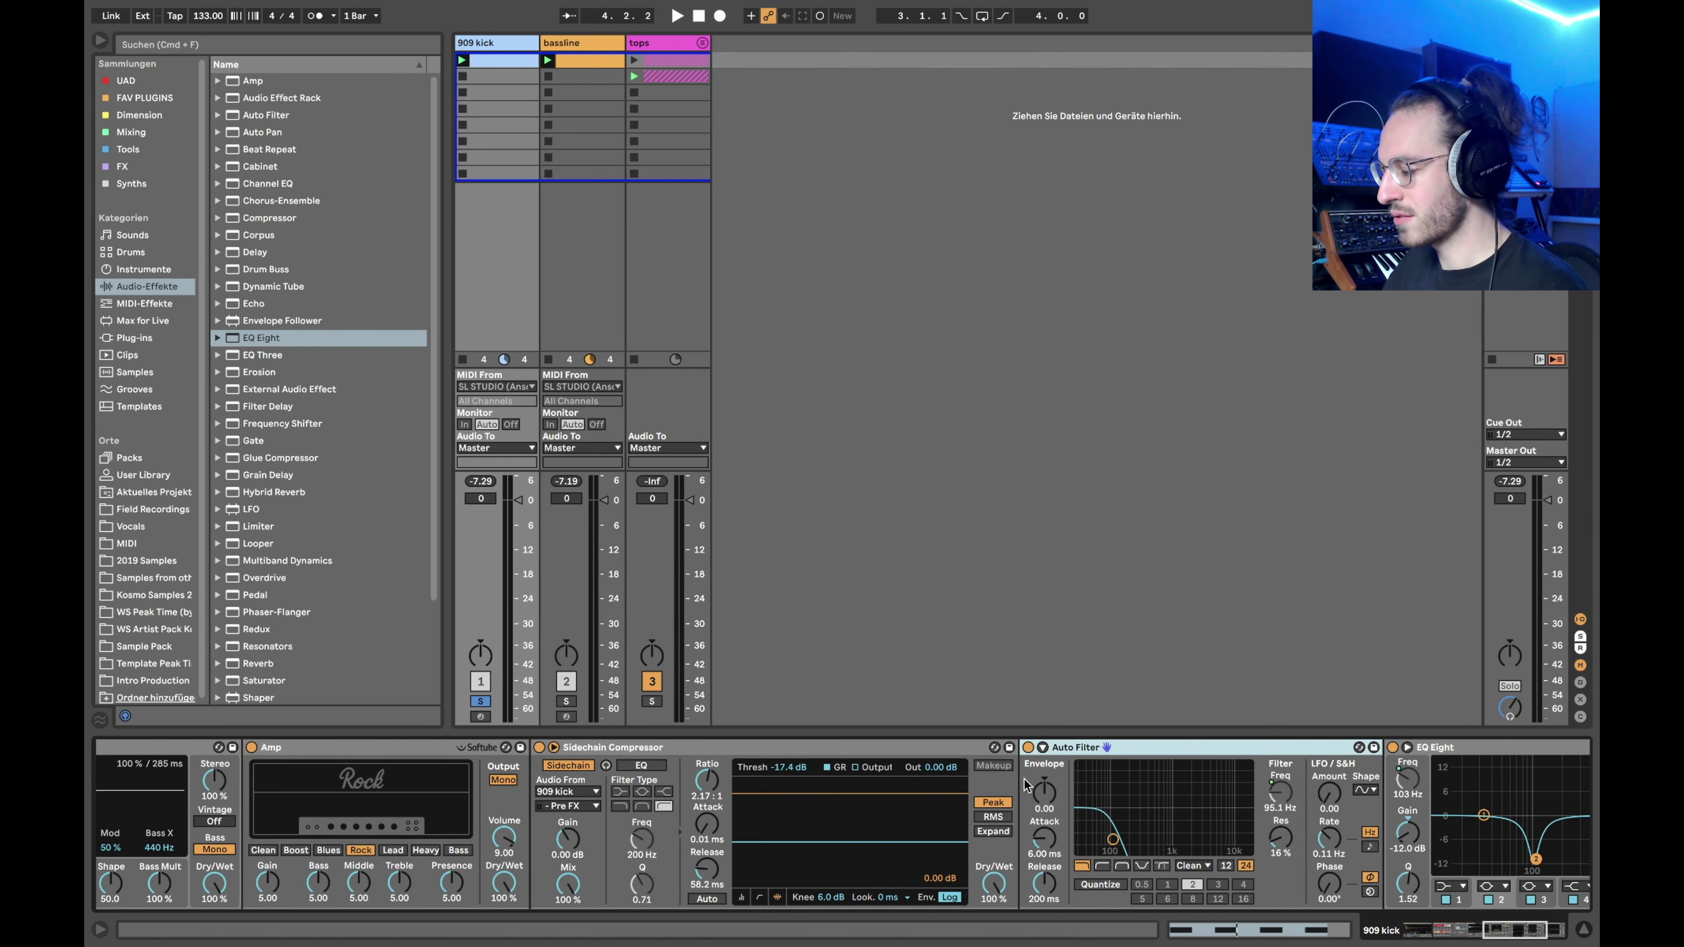
scroll(1024, 778, right, 8)
click(1089, 744)
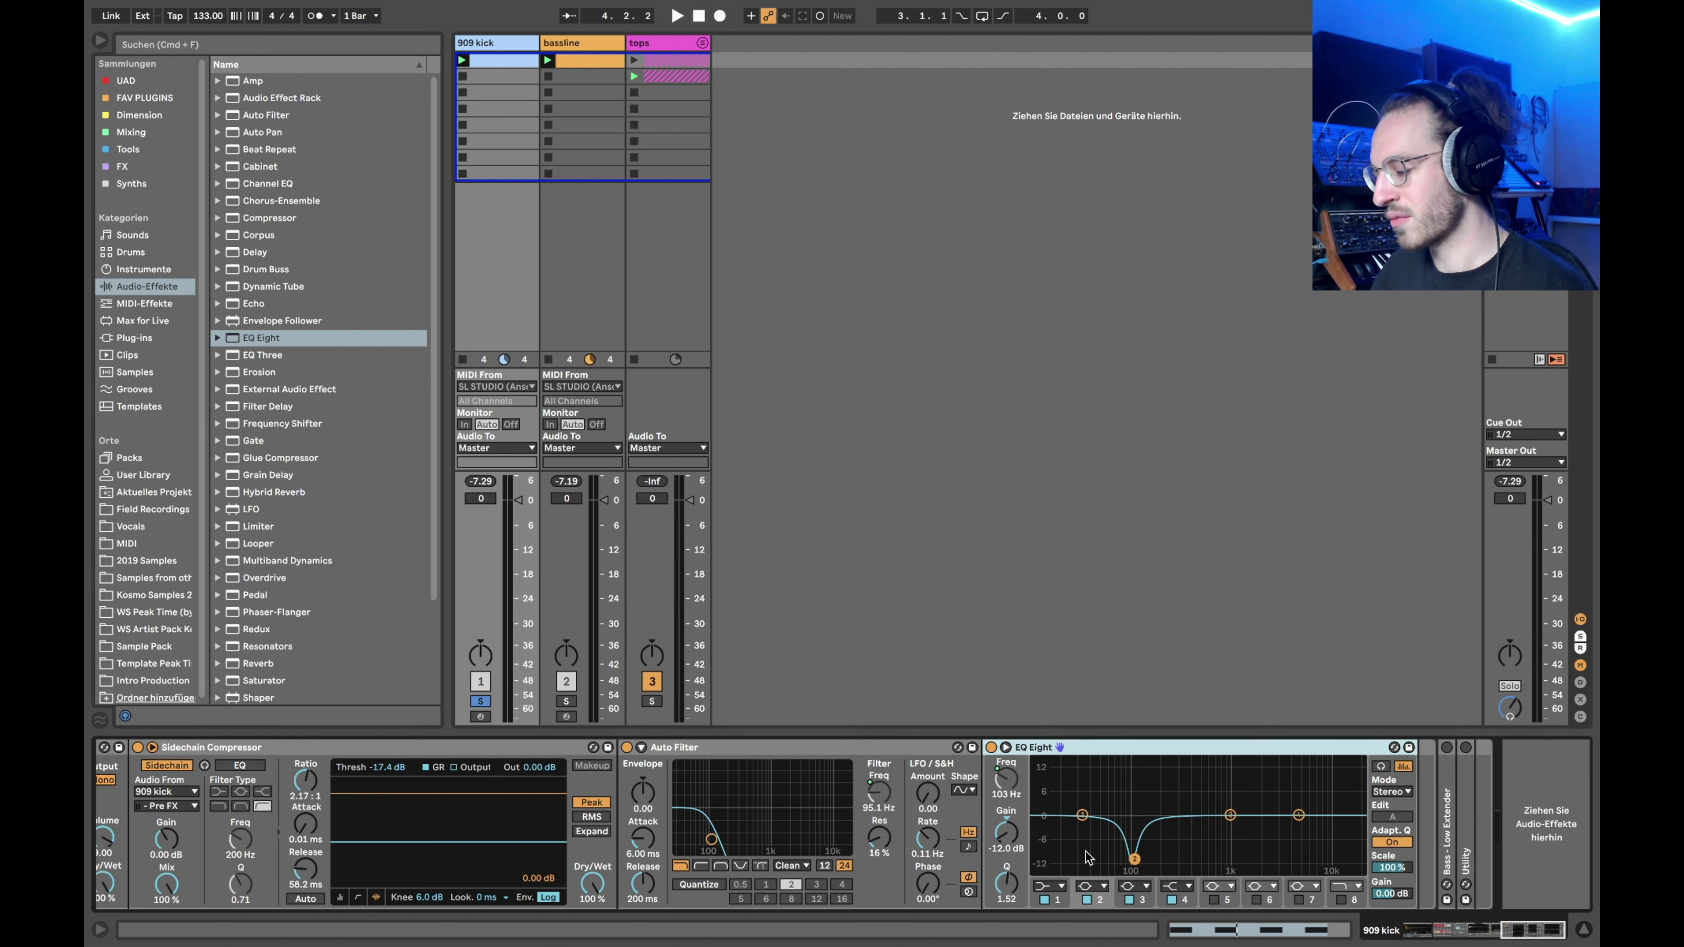
scroll(1087, 857, left, 15)
scroll(1088, 858, left, 20)
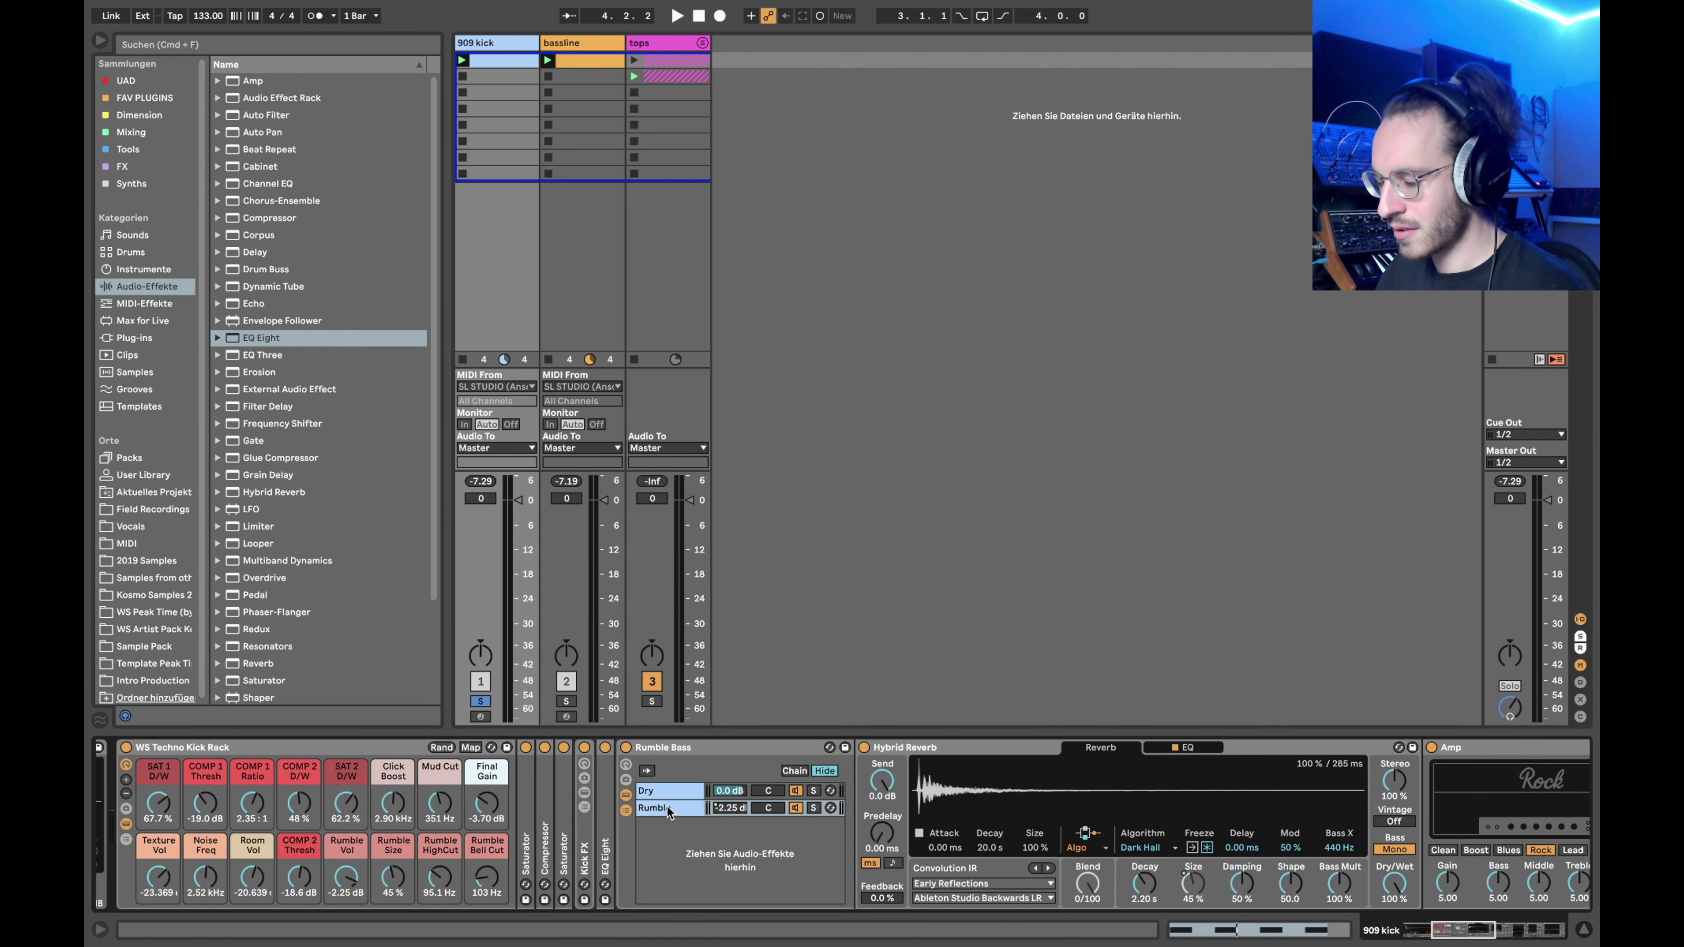
Reselect the Rumble chain in the kick rack and start playback
click(679, 808)
scroll(678, 810, left, 5)
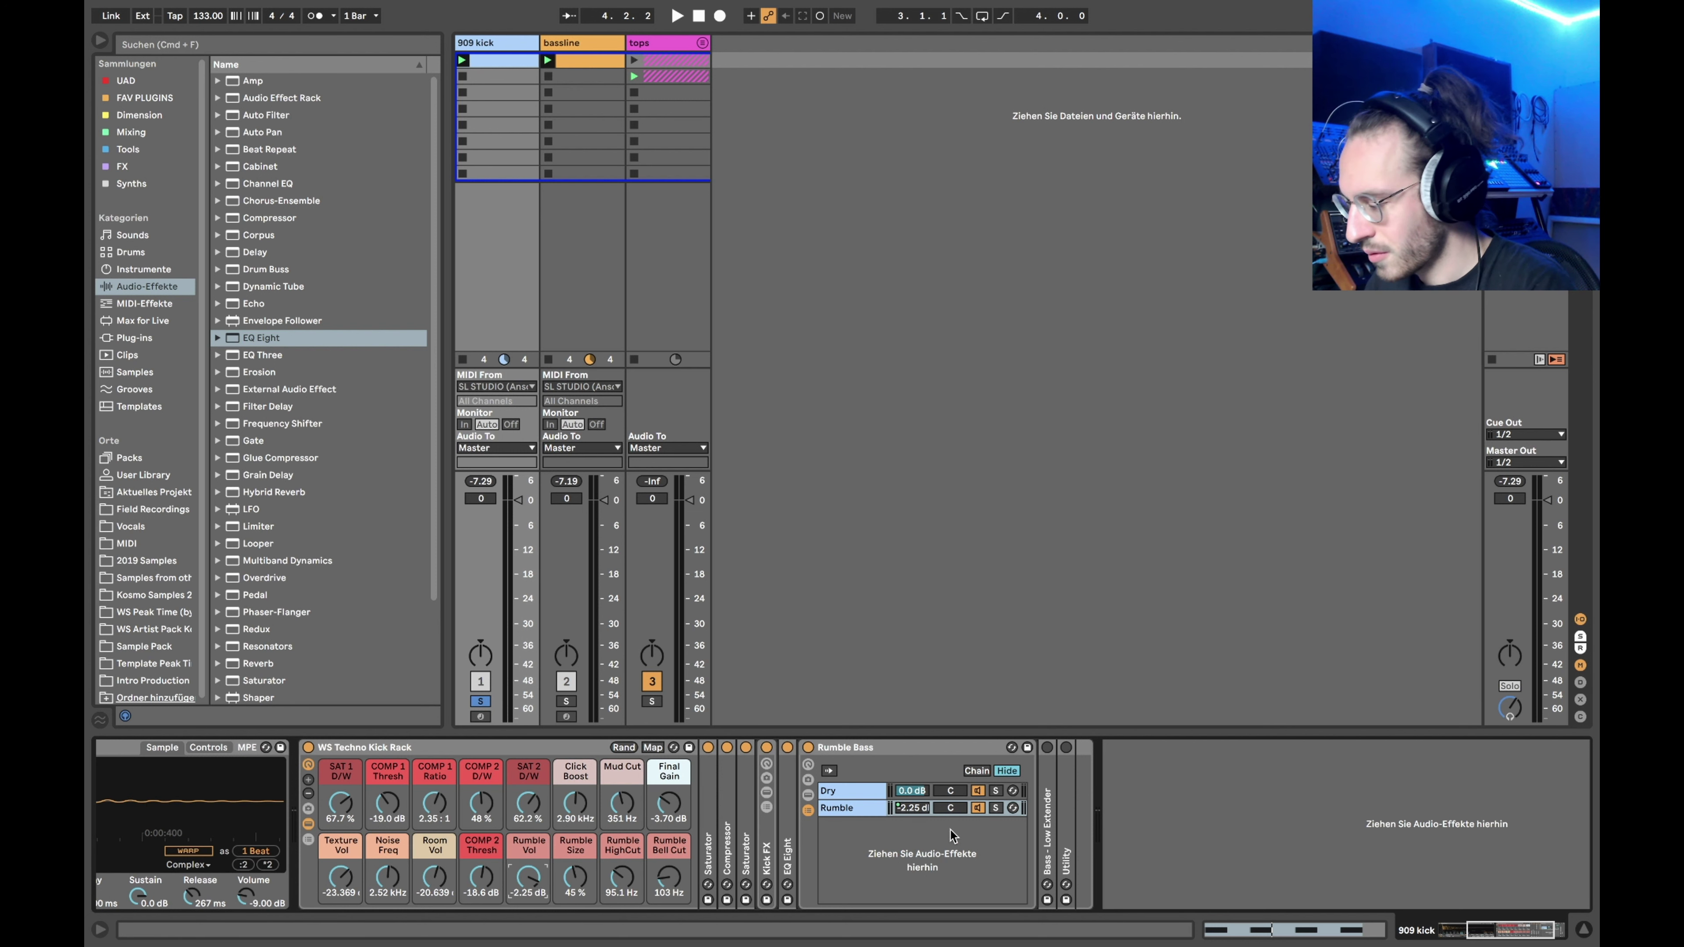
key(space)
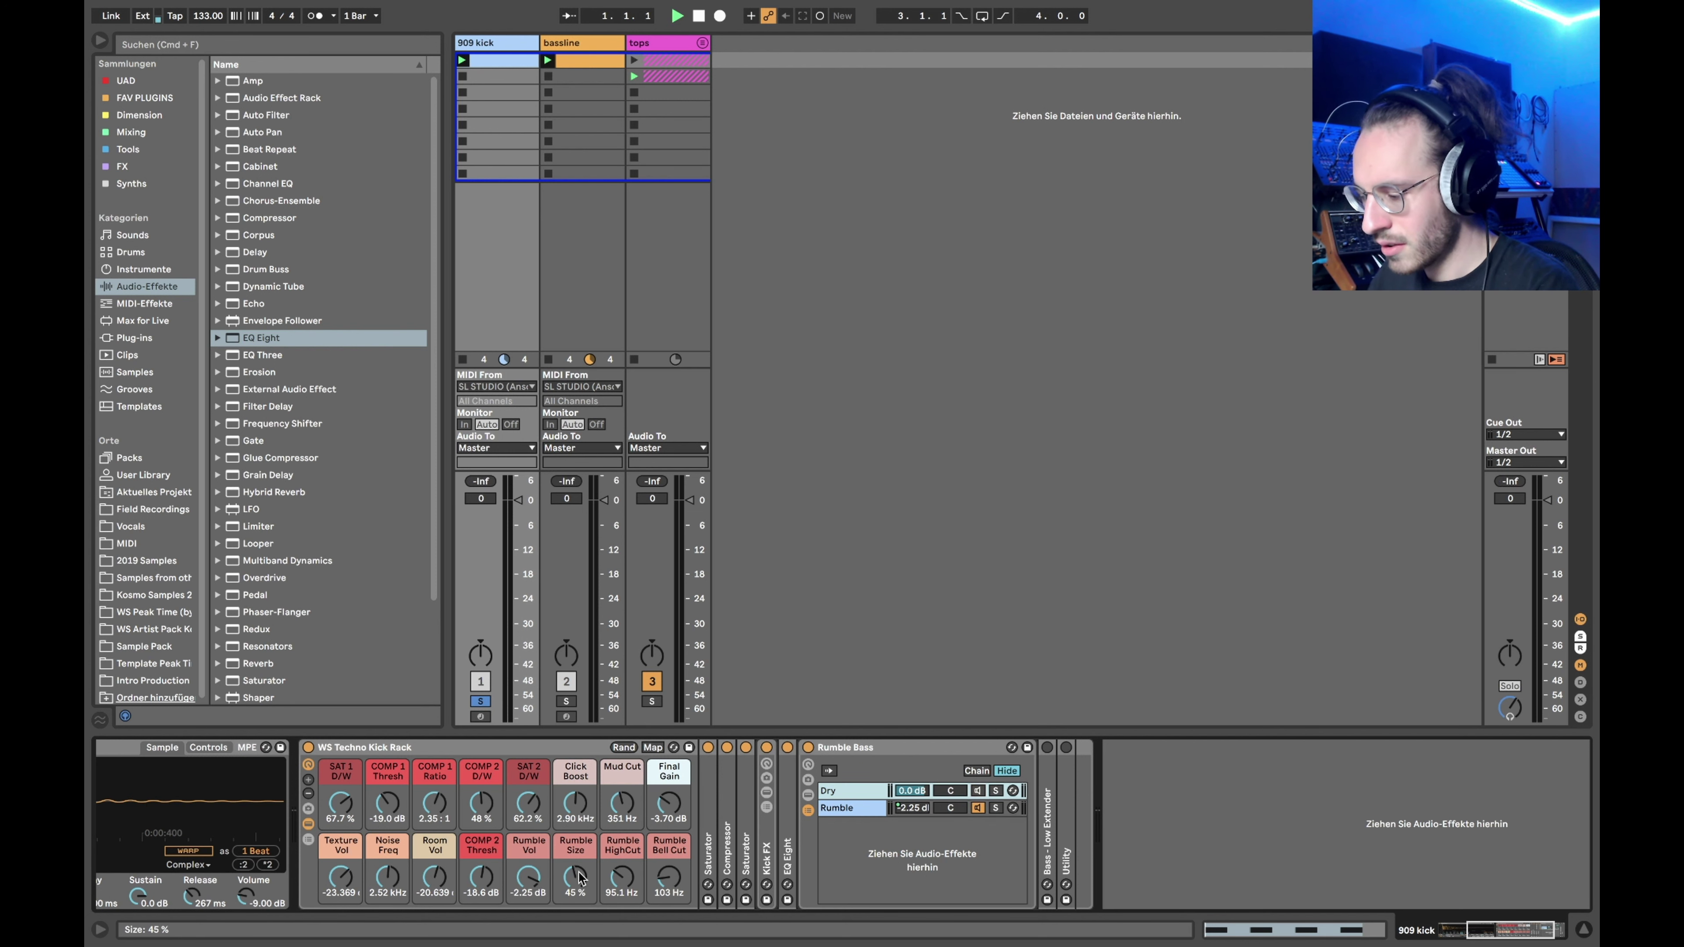
Try Rumble Size at 61 % and 22 %, then undo back to 45 % and replay
drag(579, 877, 578, 837)
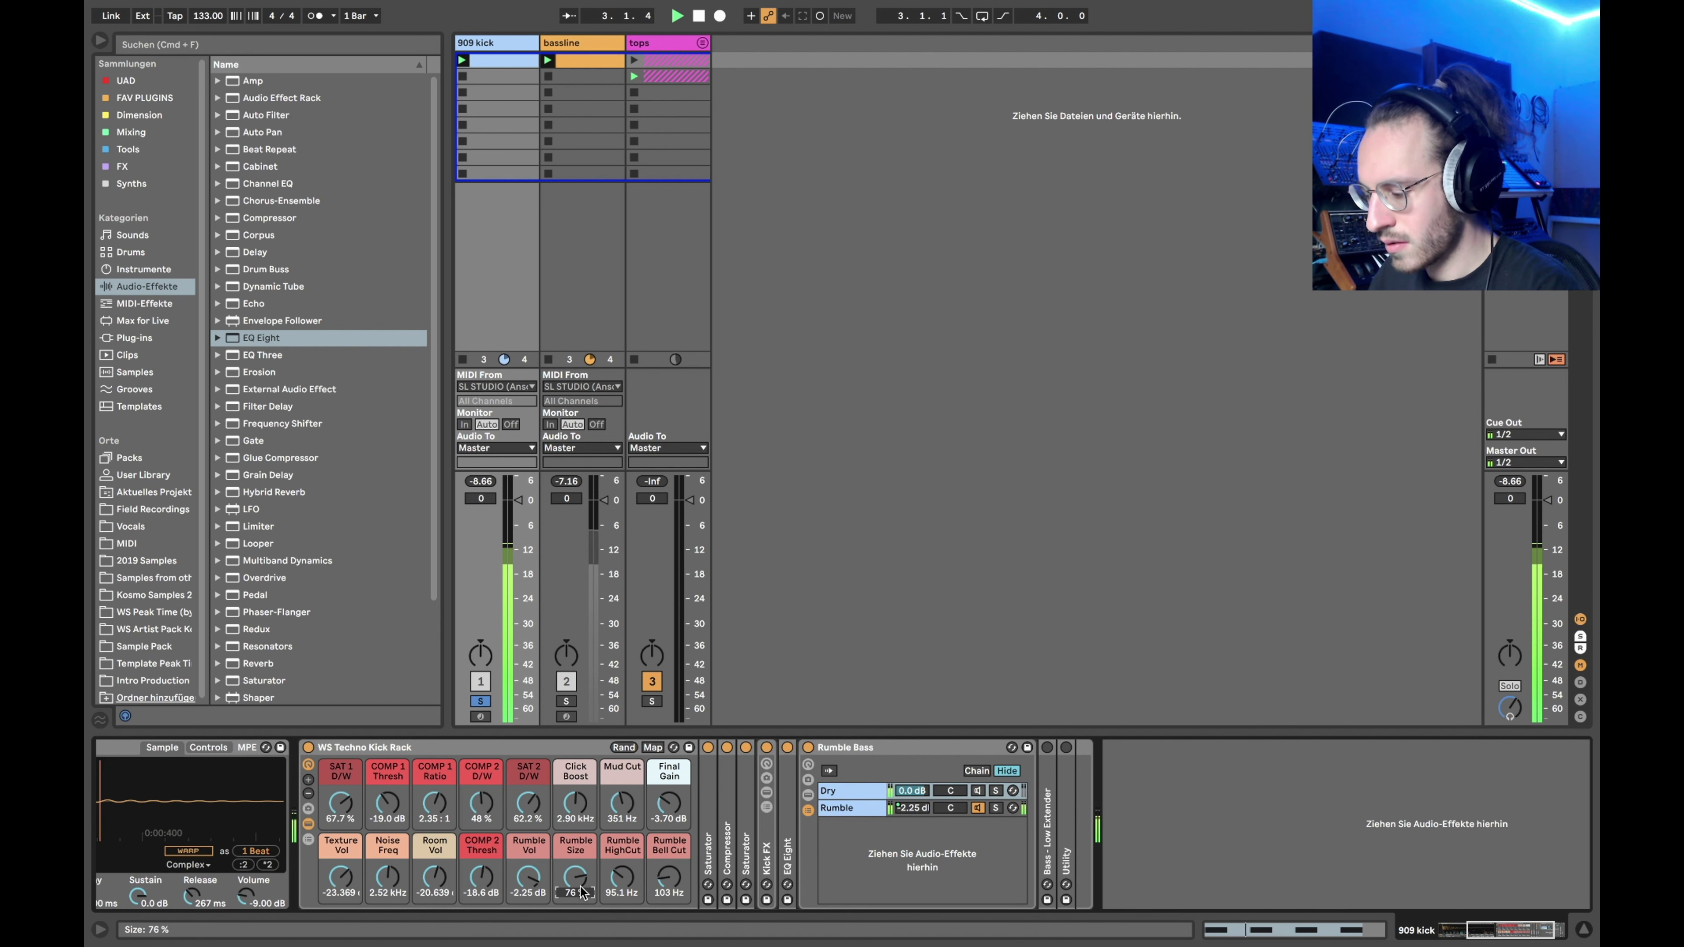
text(22)
key(Return)
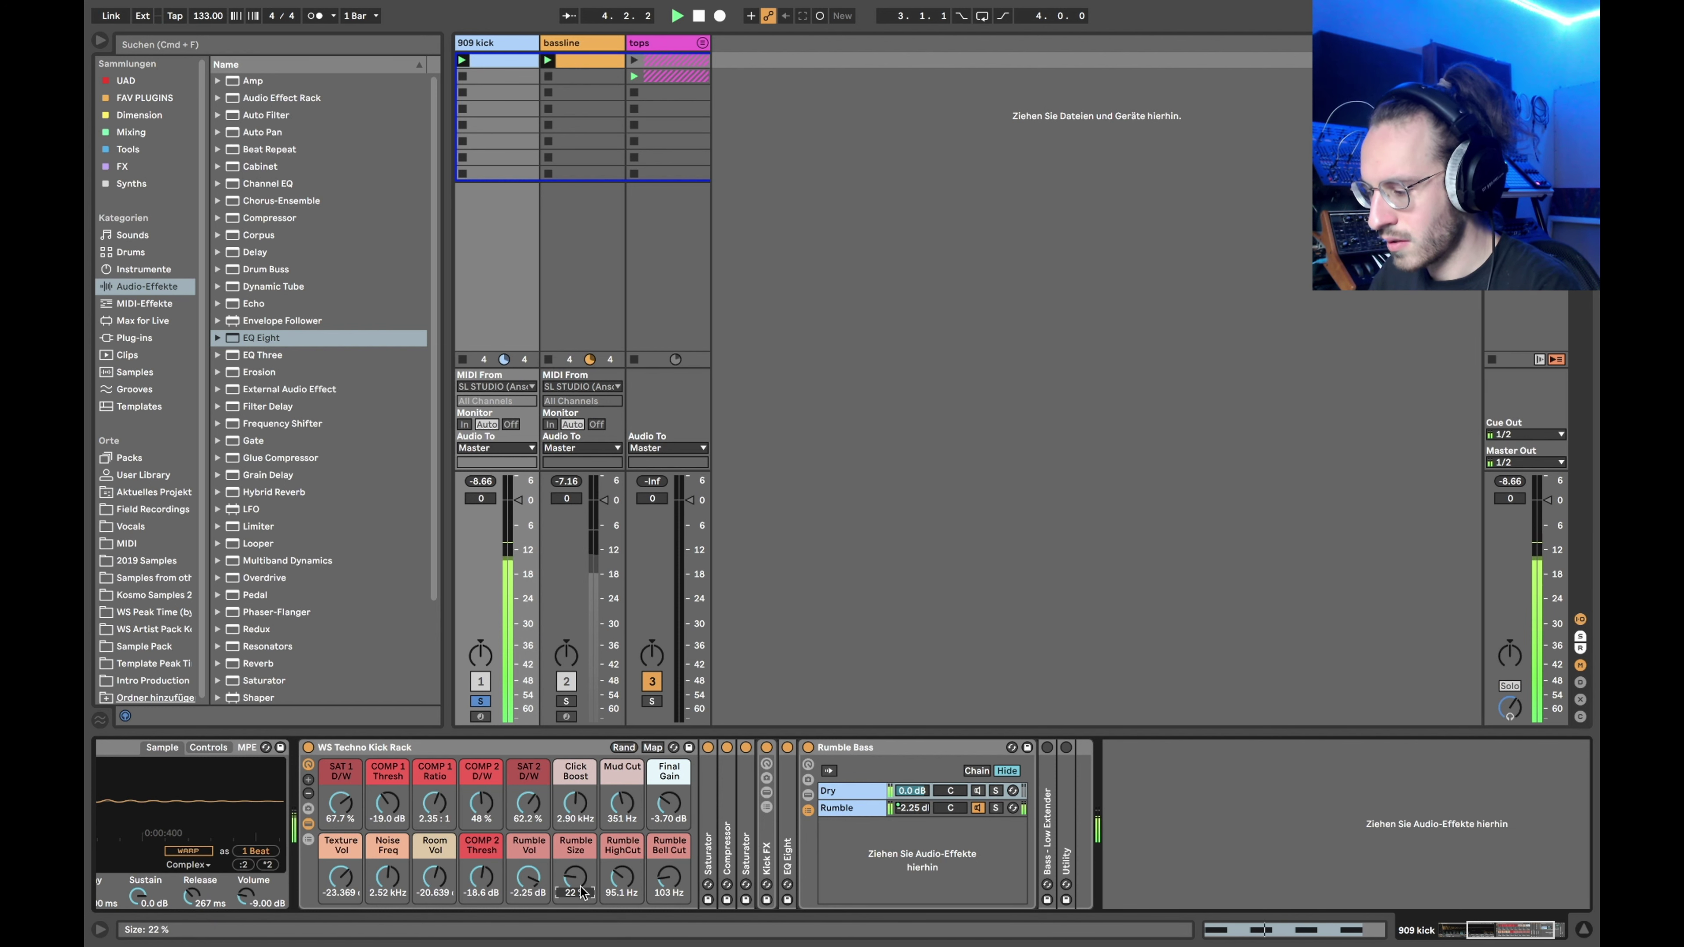
key(super+z)
key(super+z)
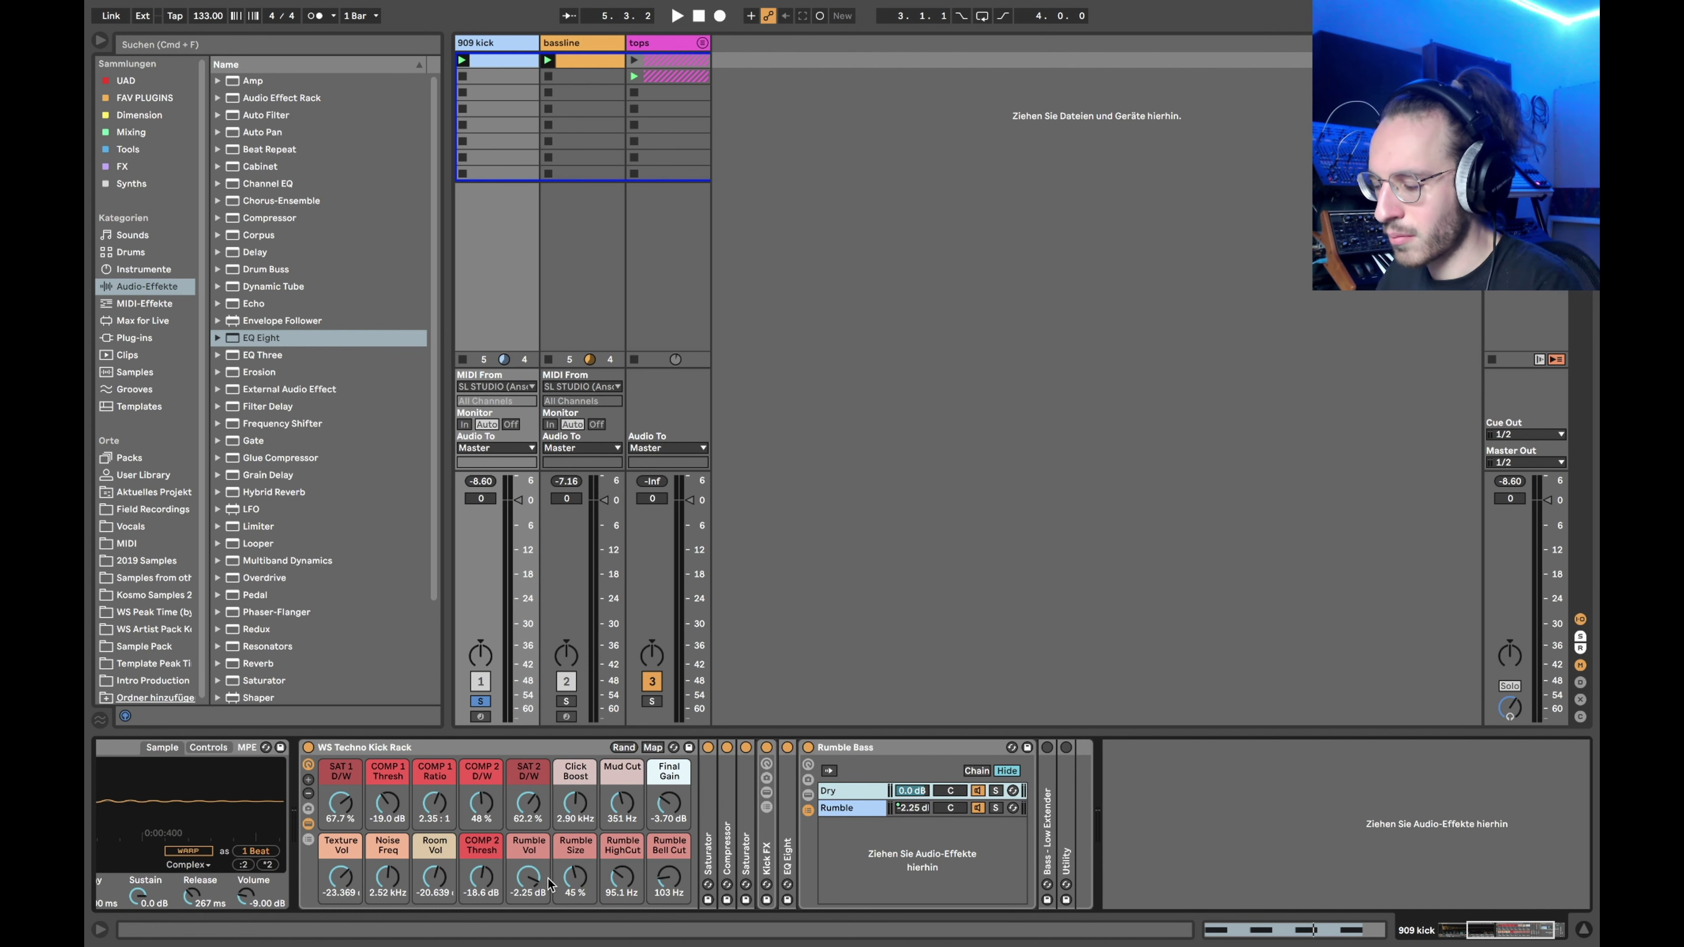
key(space)
Sweep Rumble HighCut back down to 110 Hz while the loop plays, and set Rumble Bell Cut to 104 Hz
drag(575, 877, 615, 884)
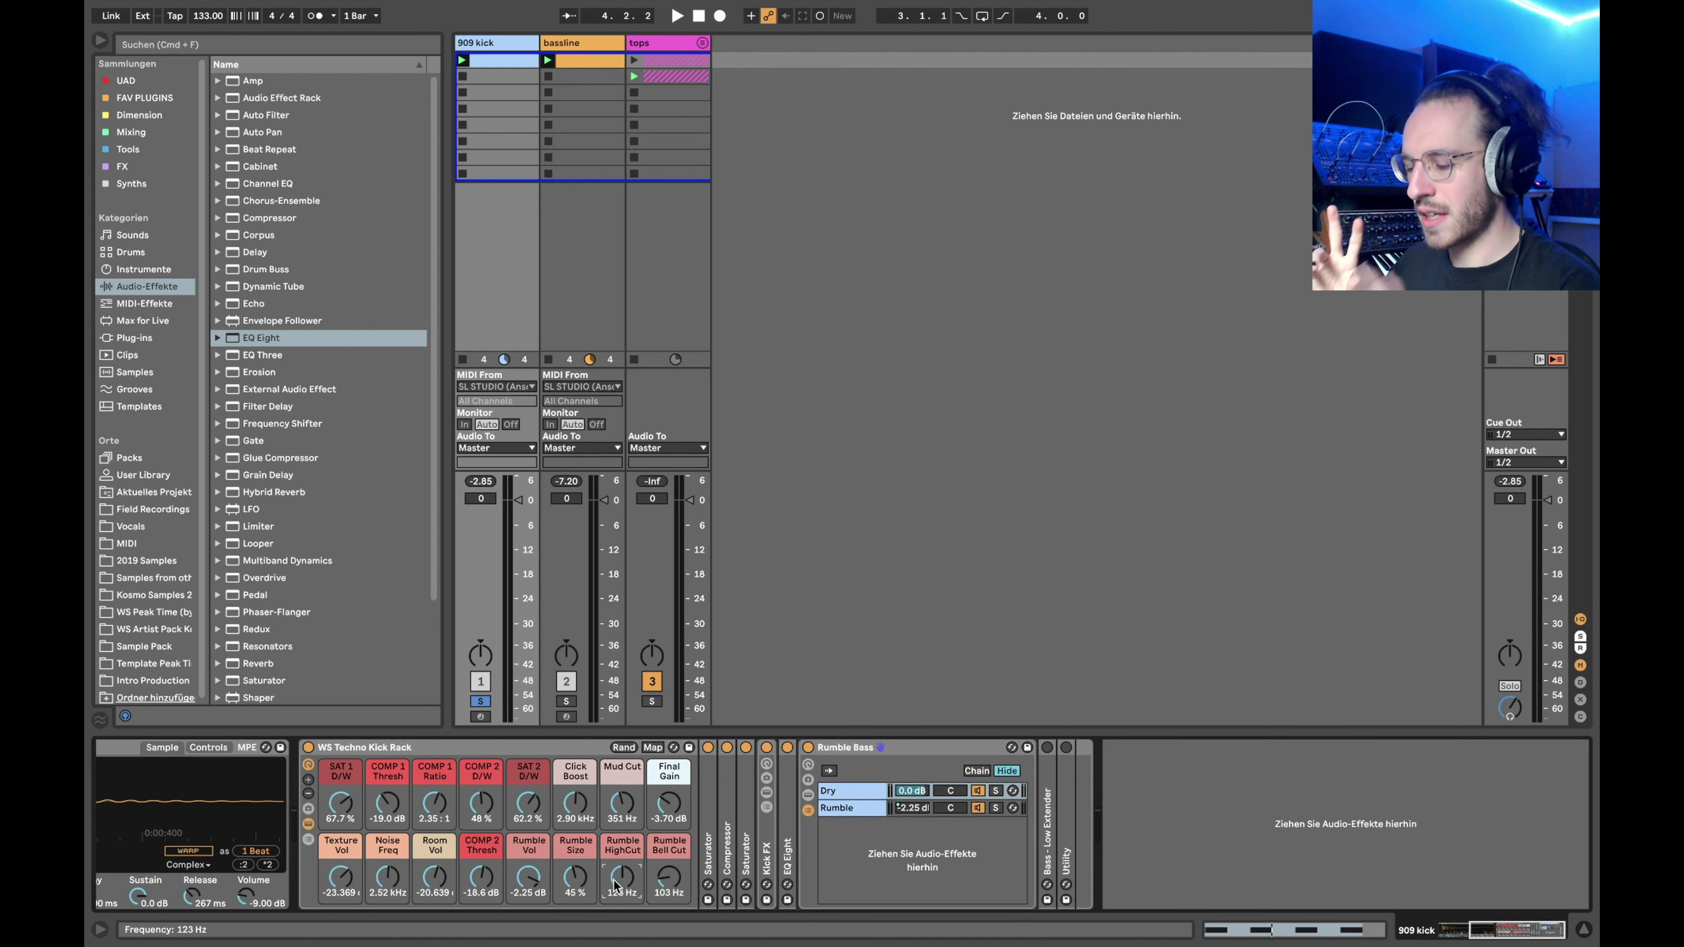
drag(616, 884, 616, 892)
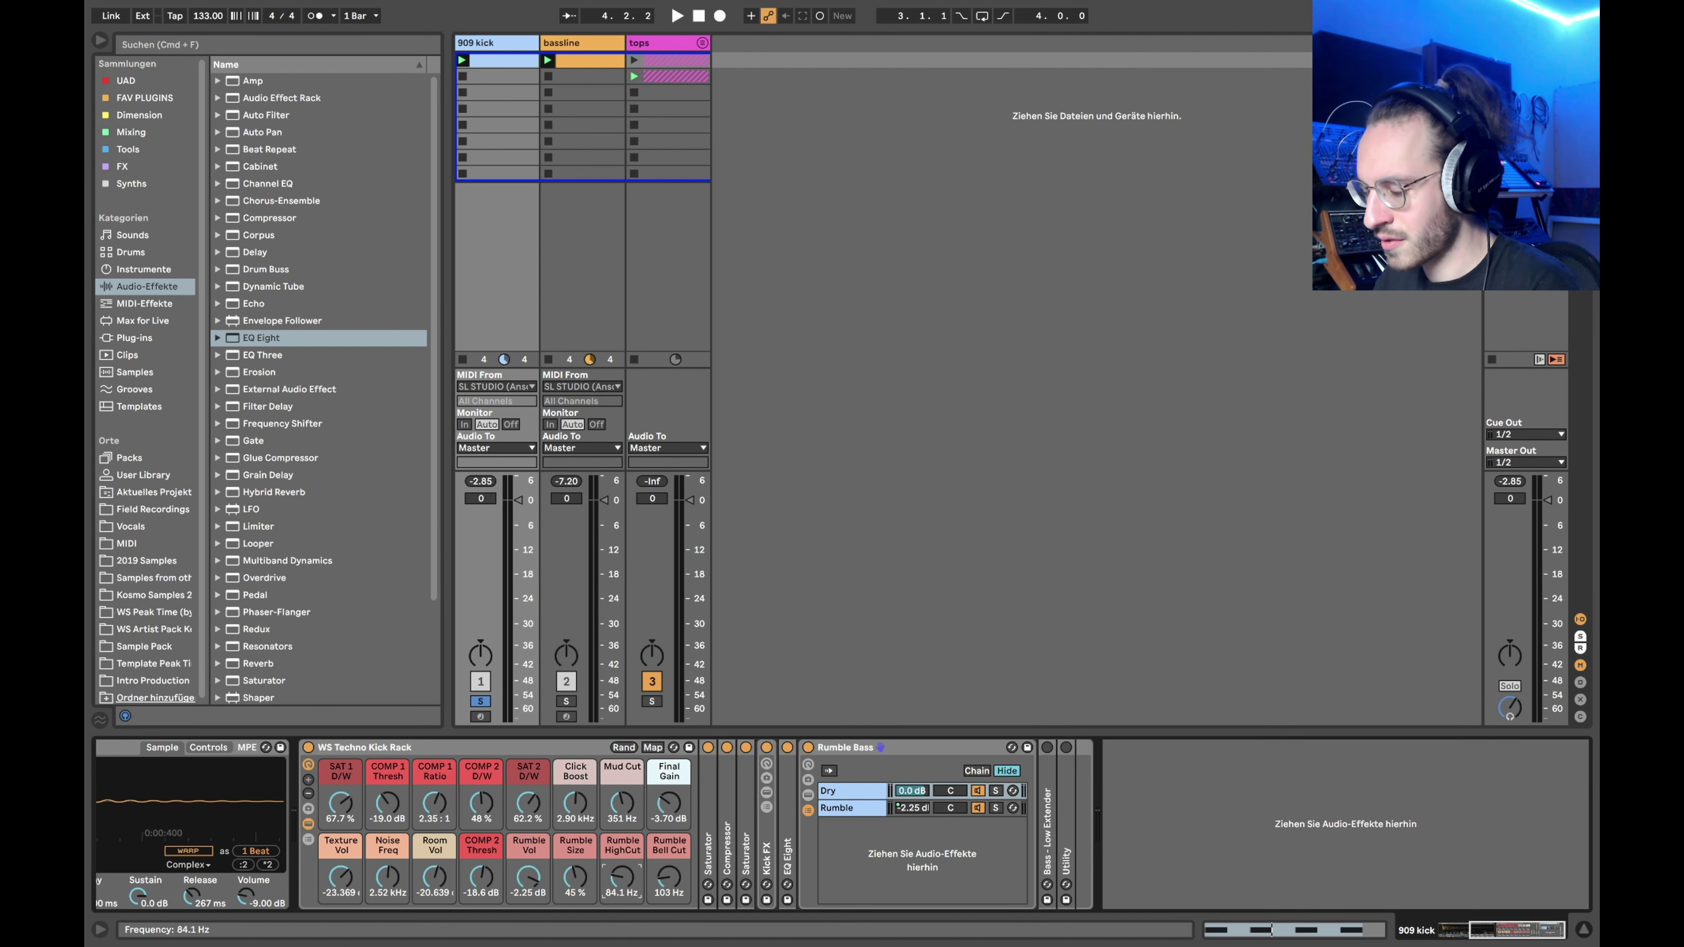
drag(615, 892, 615, 889)
key(space)
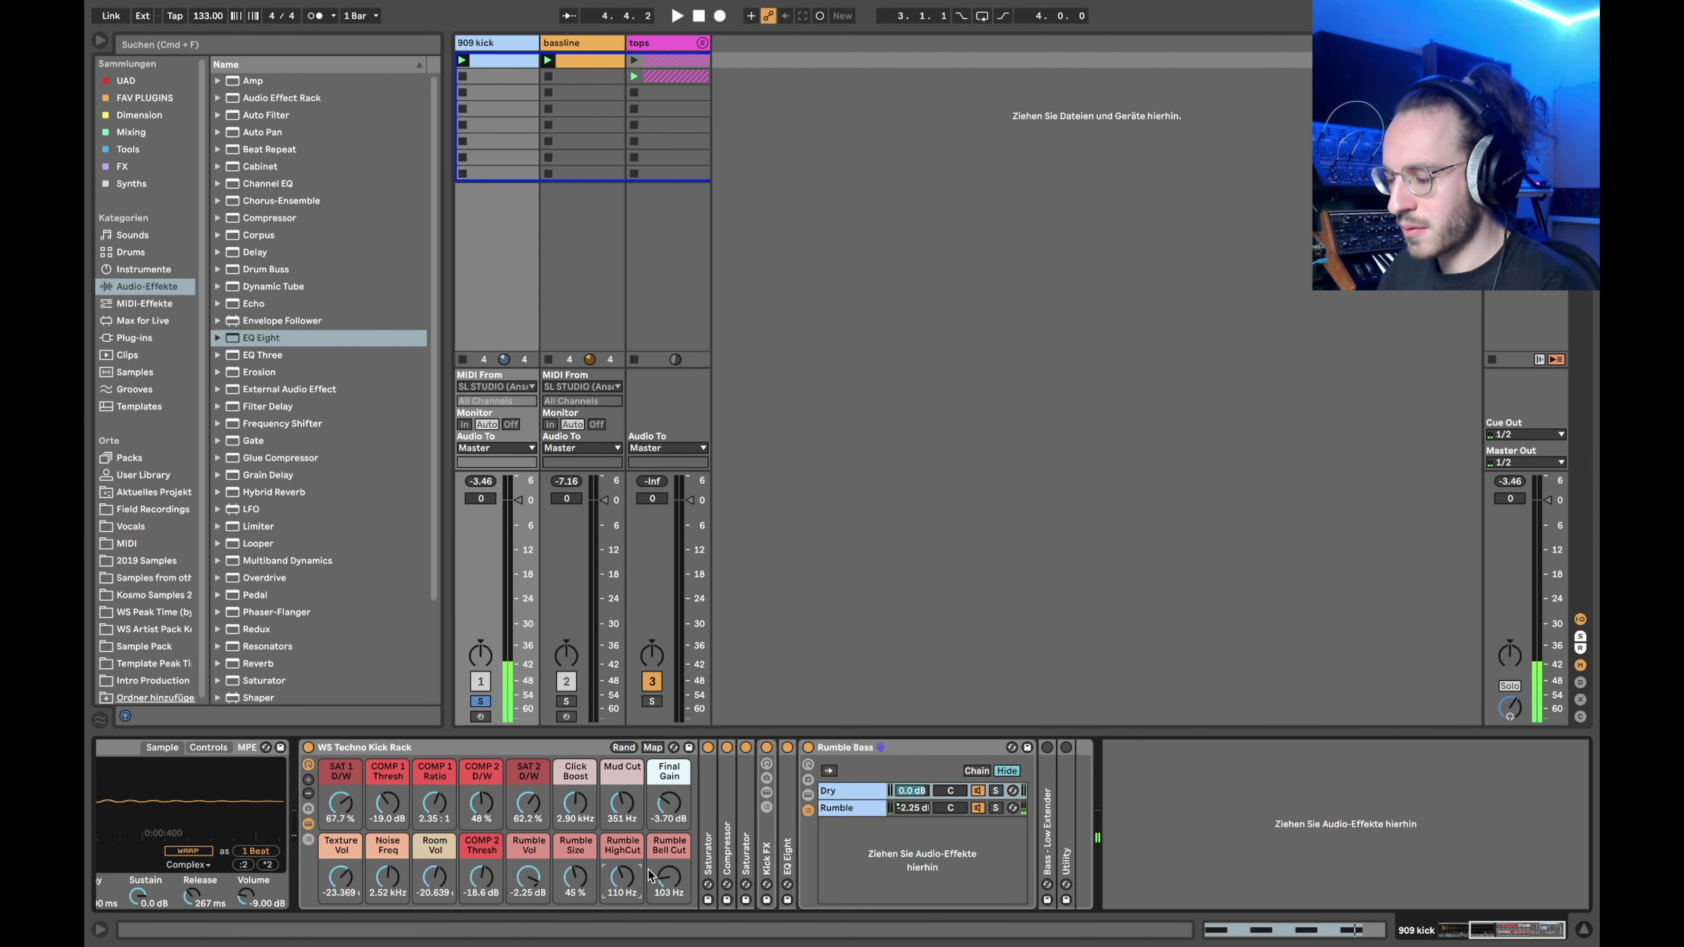
drag(648, 870, 648, 870)
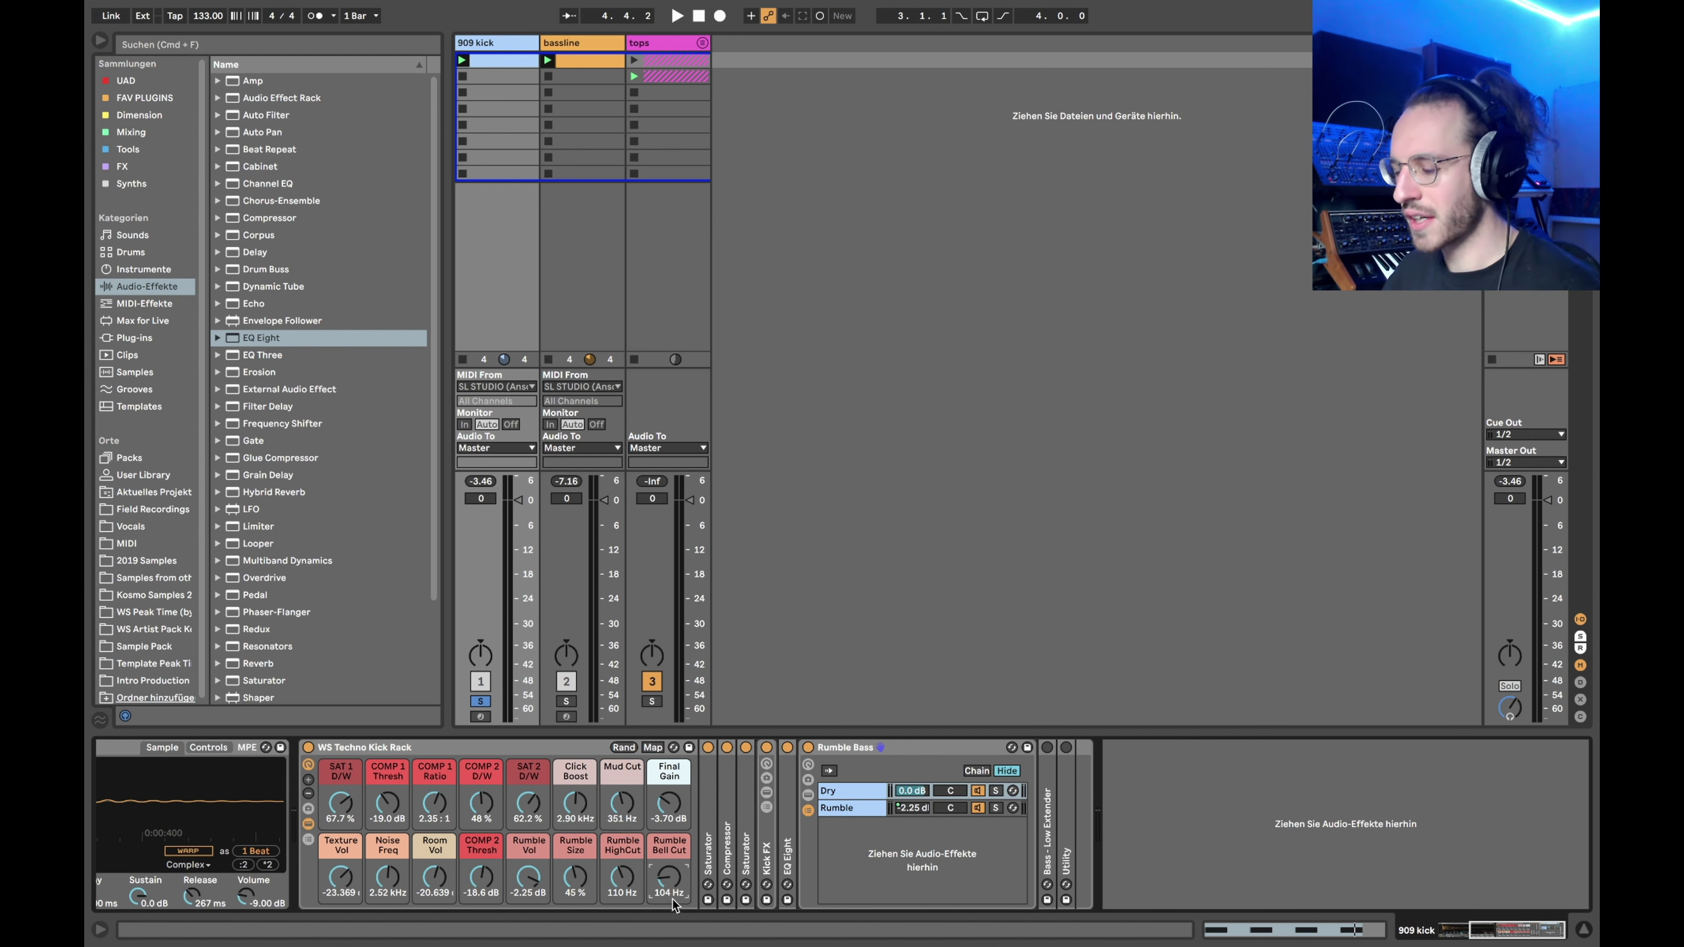
Lower Rumble Bell Cut to 103 Hz and scroll the Device View to the Bass - Low Extender settings
scroll(683, 903, left, 3)
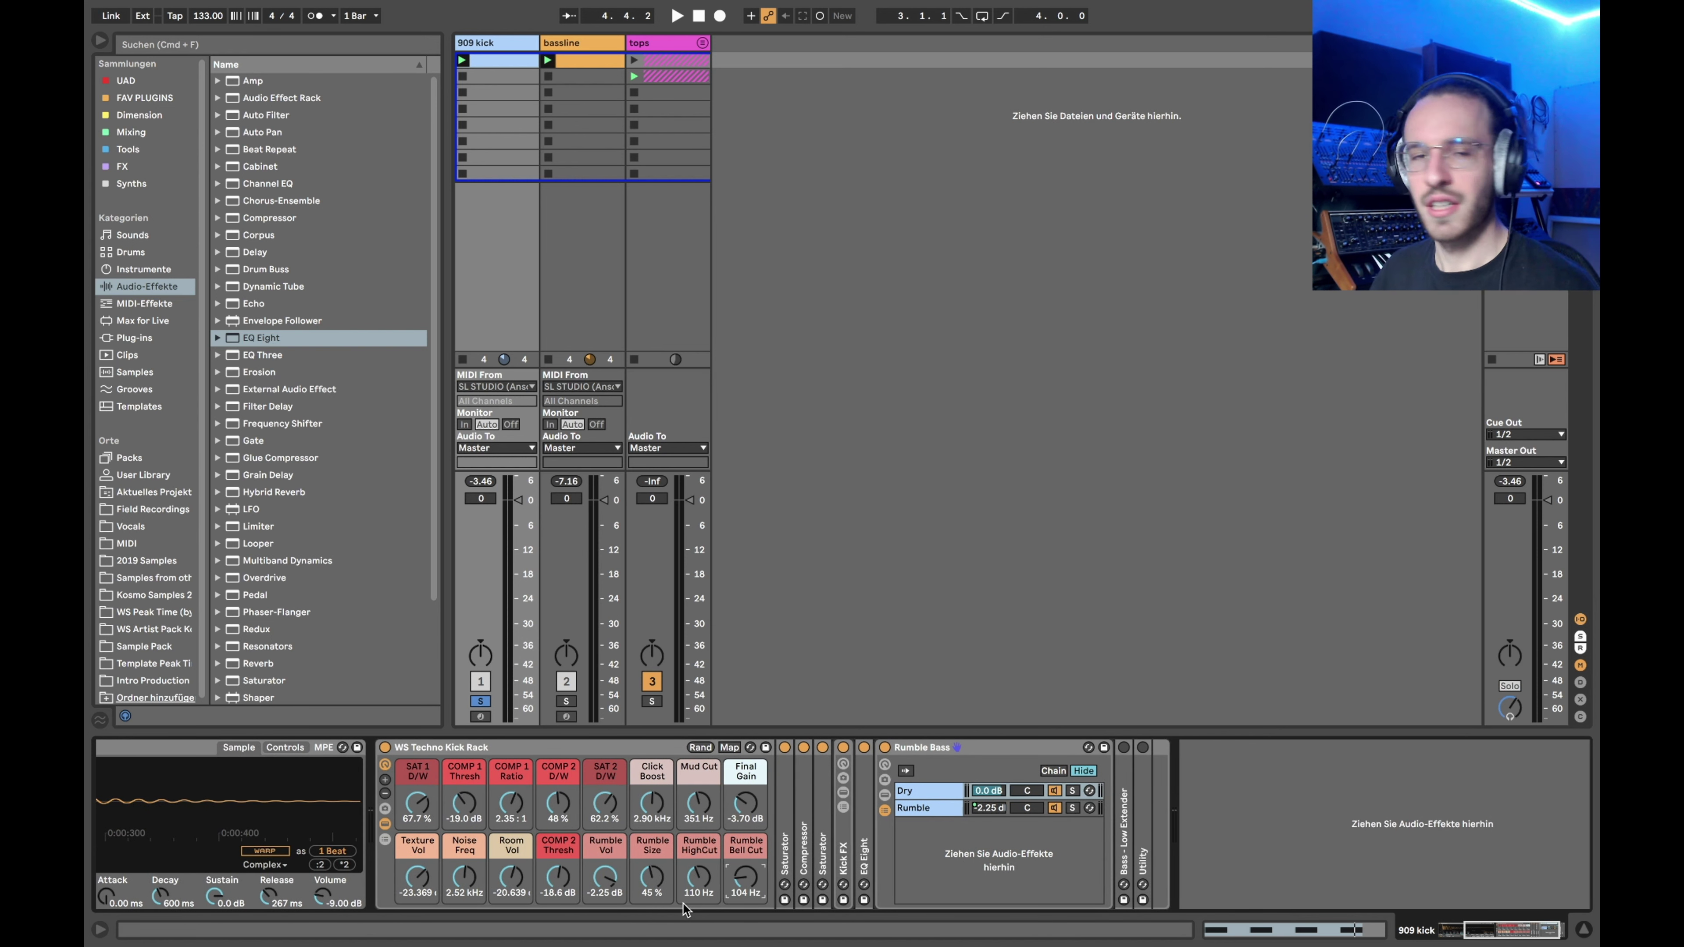
scroll(618, 841, left, 9)
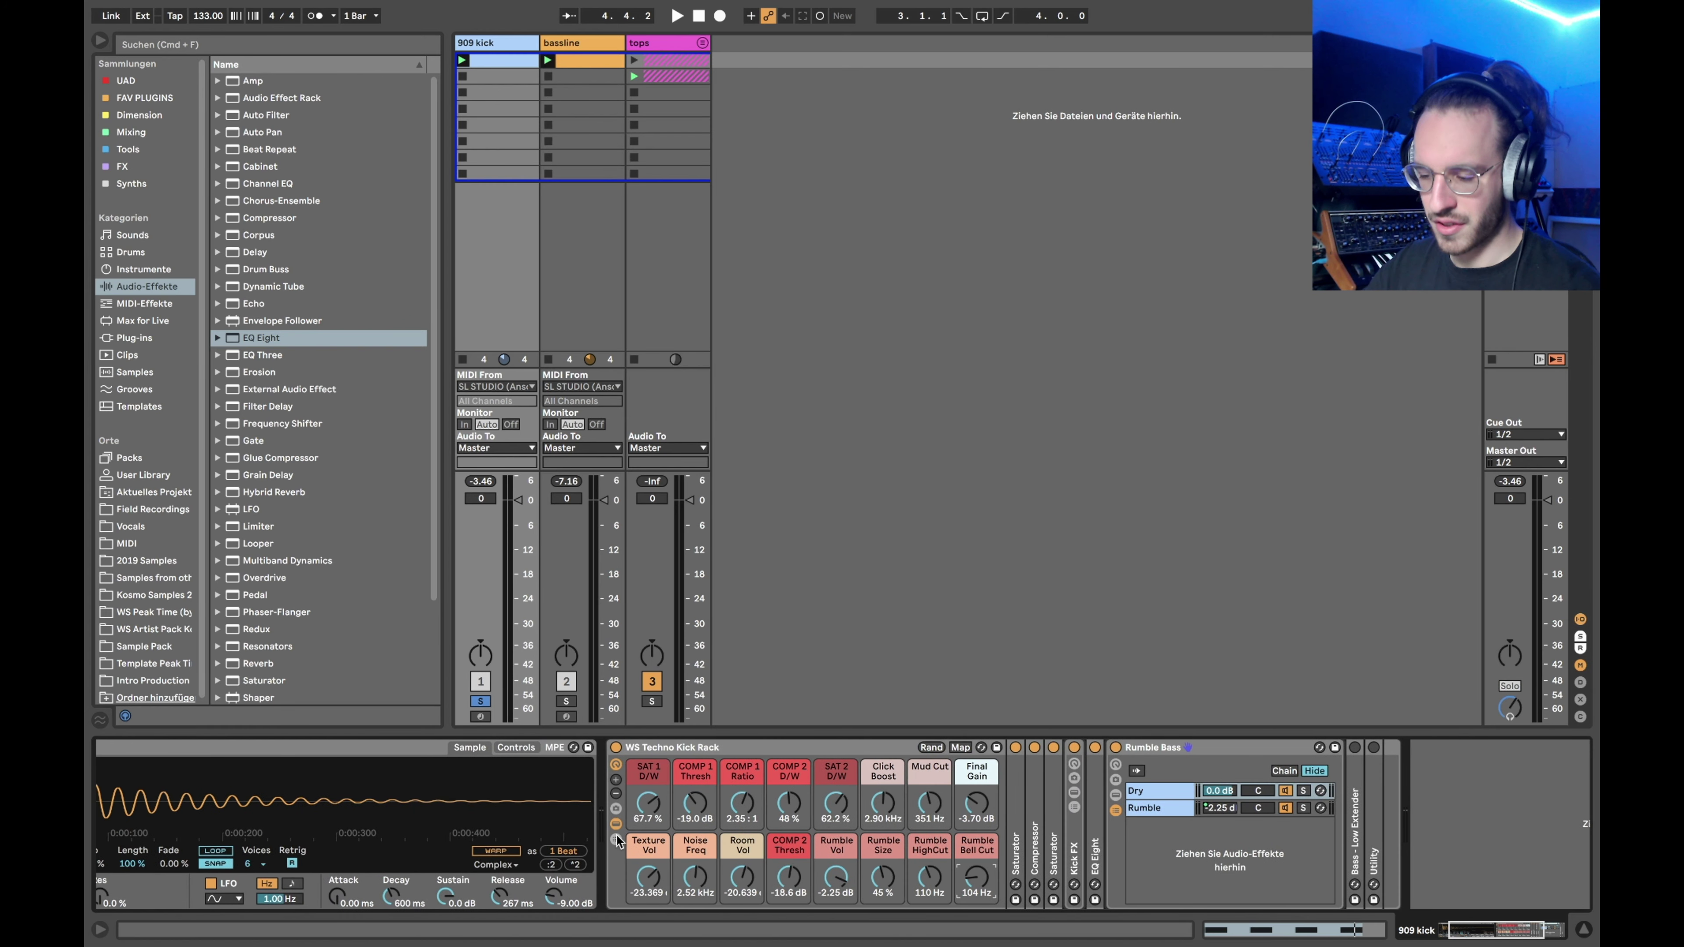
scroll(803, 842, right, 7)
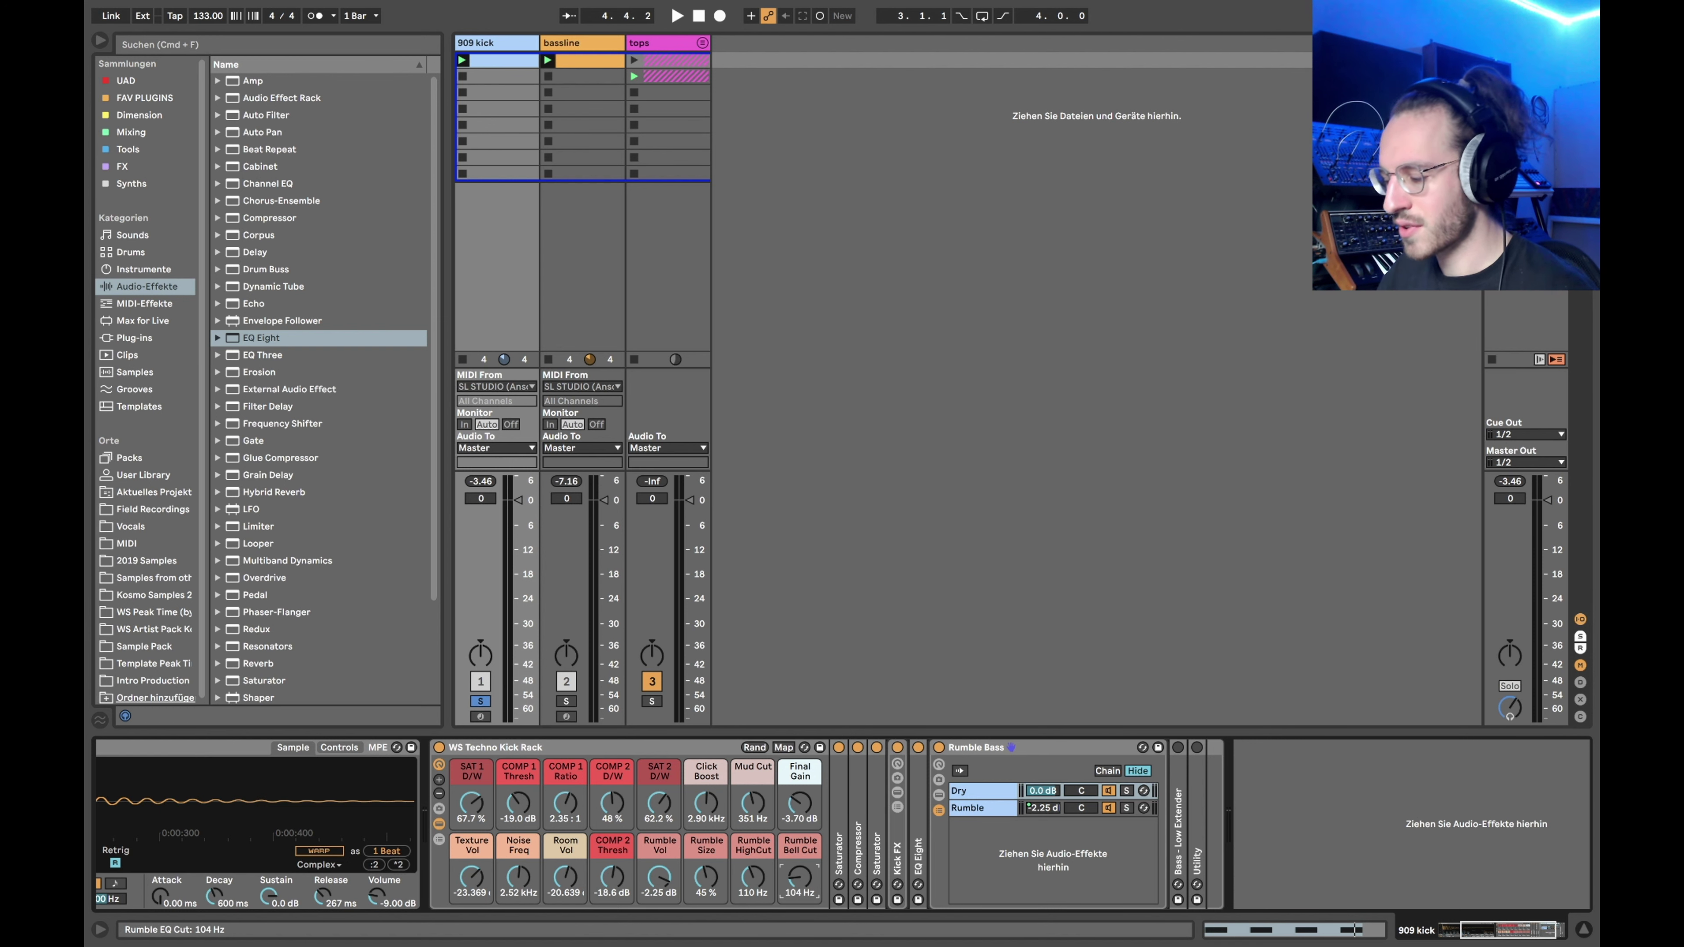
drag(799, 877, 799, 877)
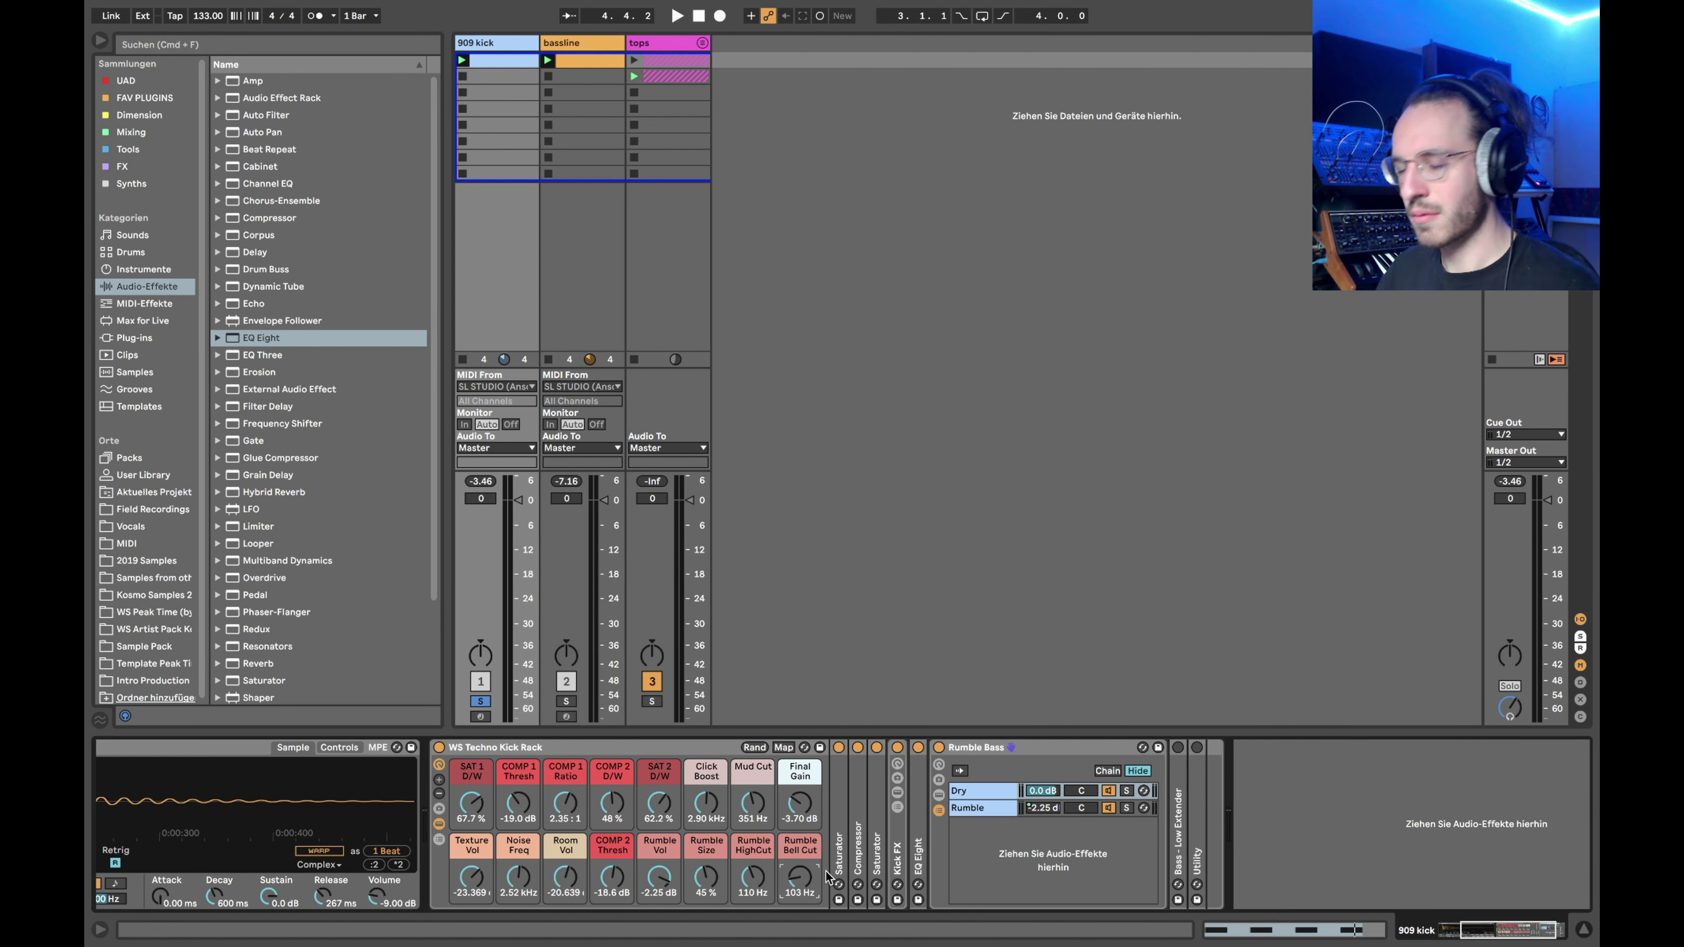
scroll(795, 853, left, 3)
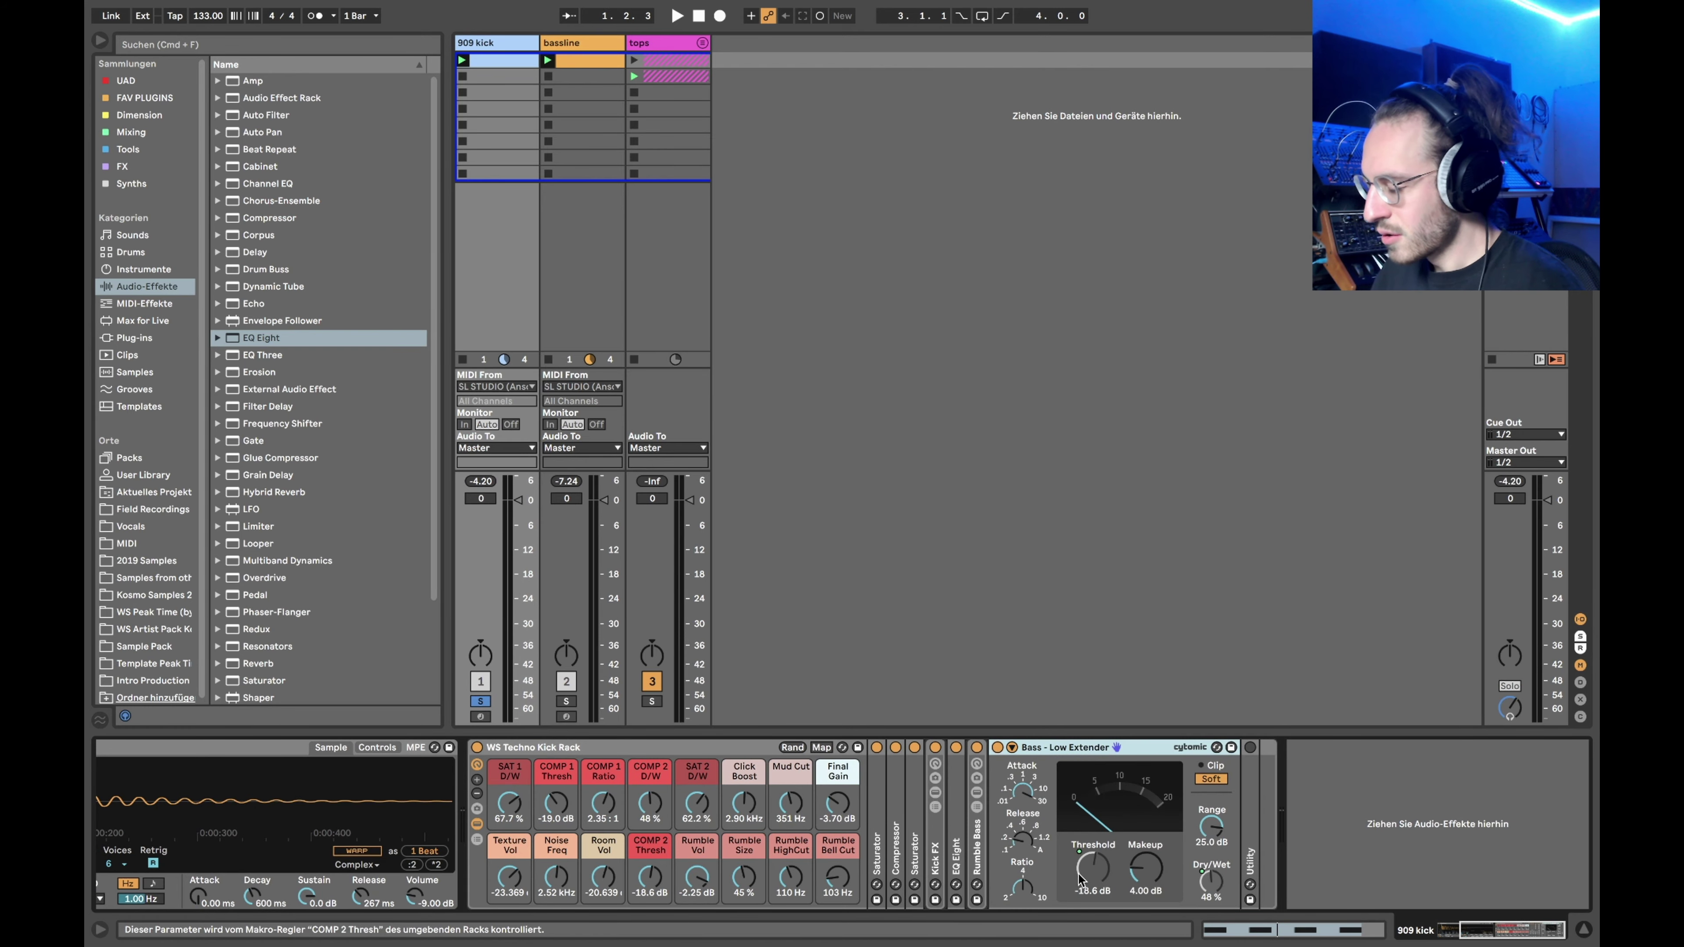
Unfold Utility and raise the kick's Final Gain macro to -3.07 dB, checking it in playback
double_click(1250, 762)
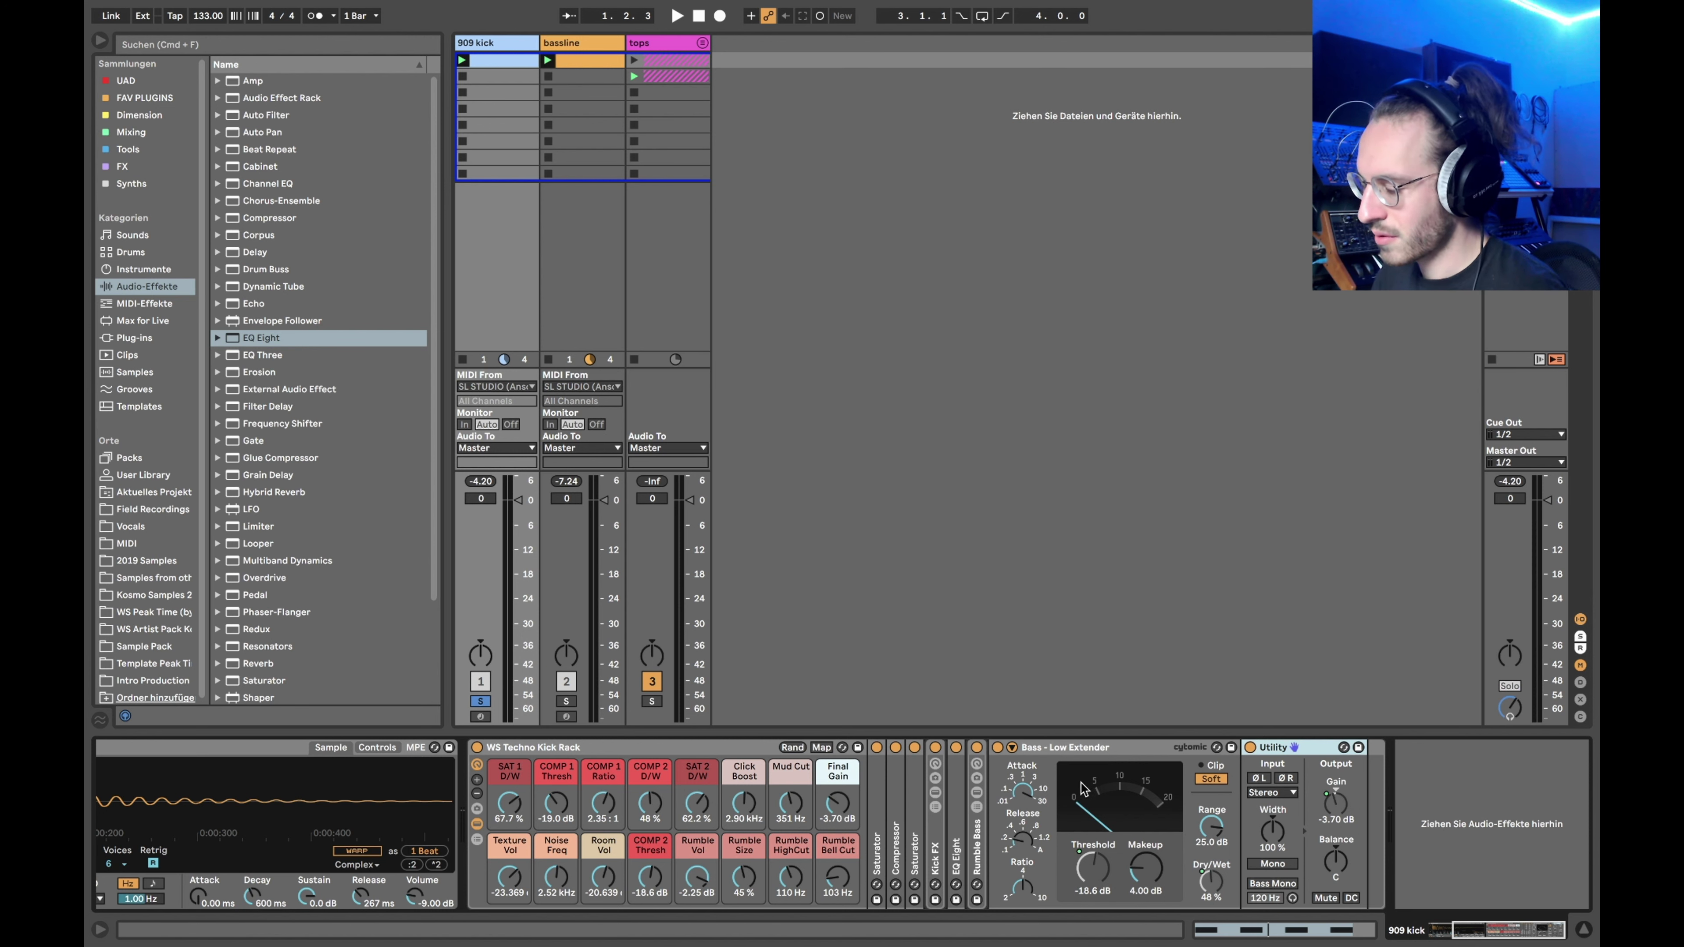
click(1100, 871)
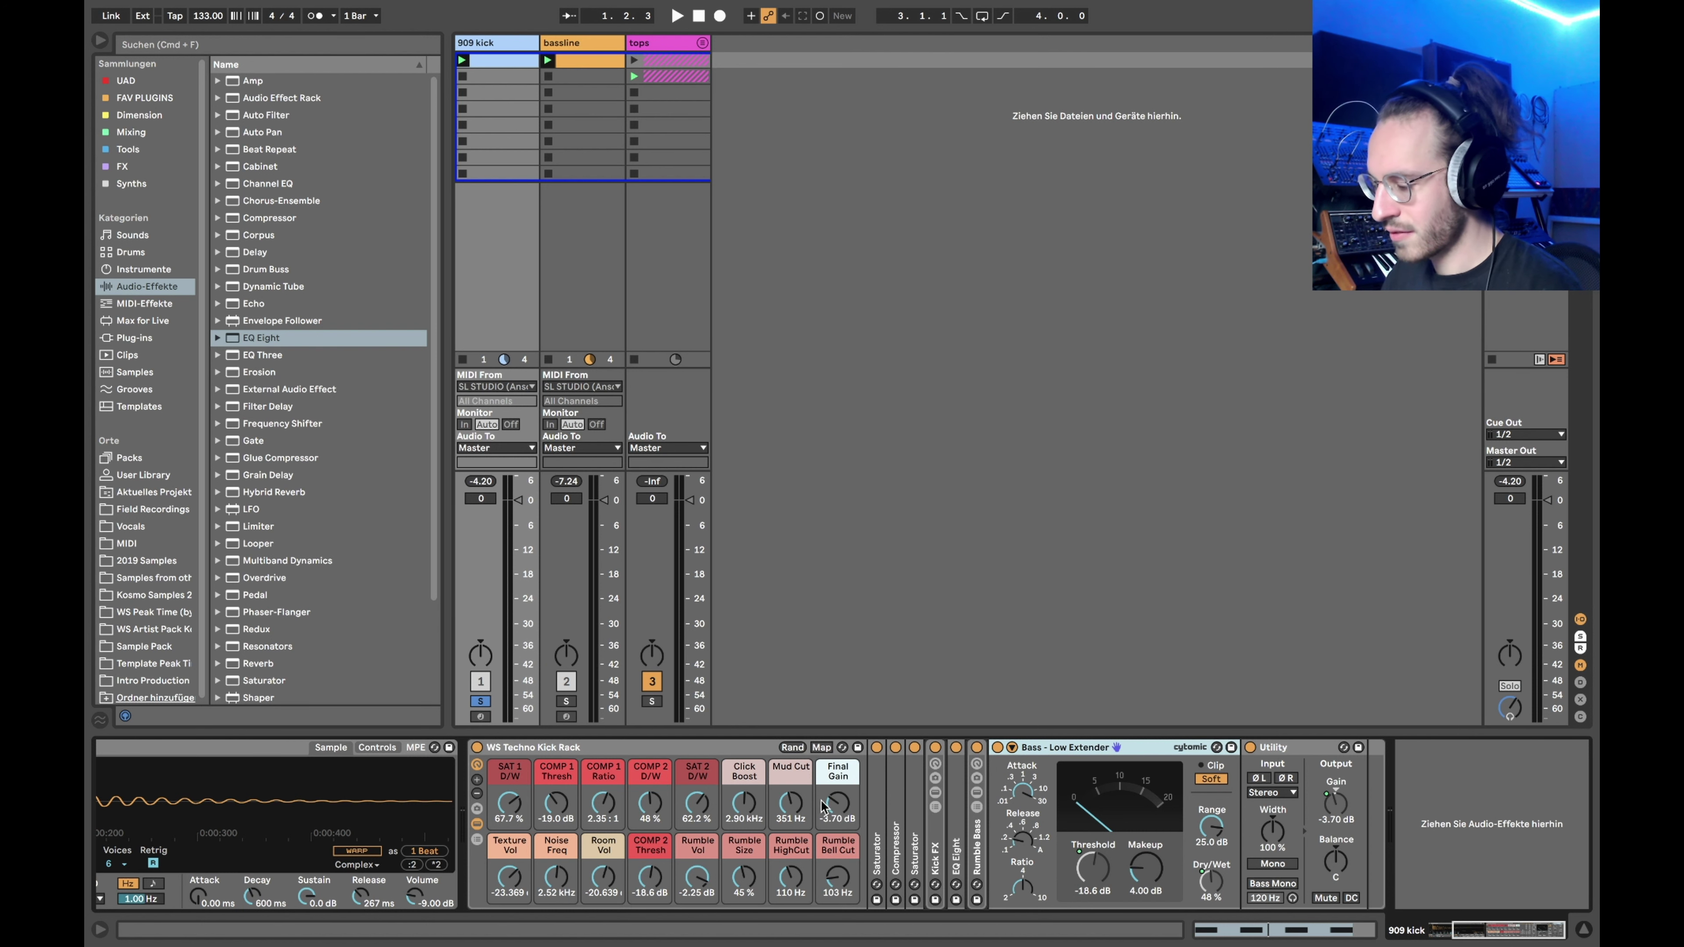
drag(823, 806, 837, 796)
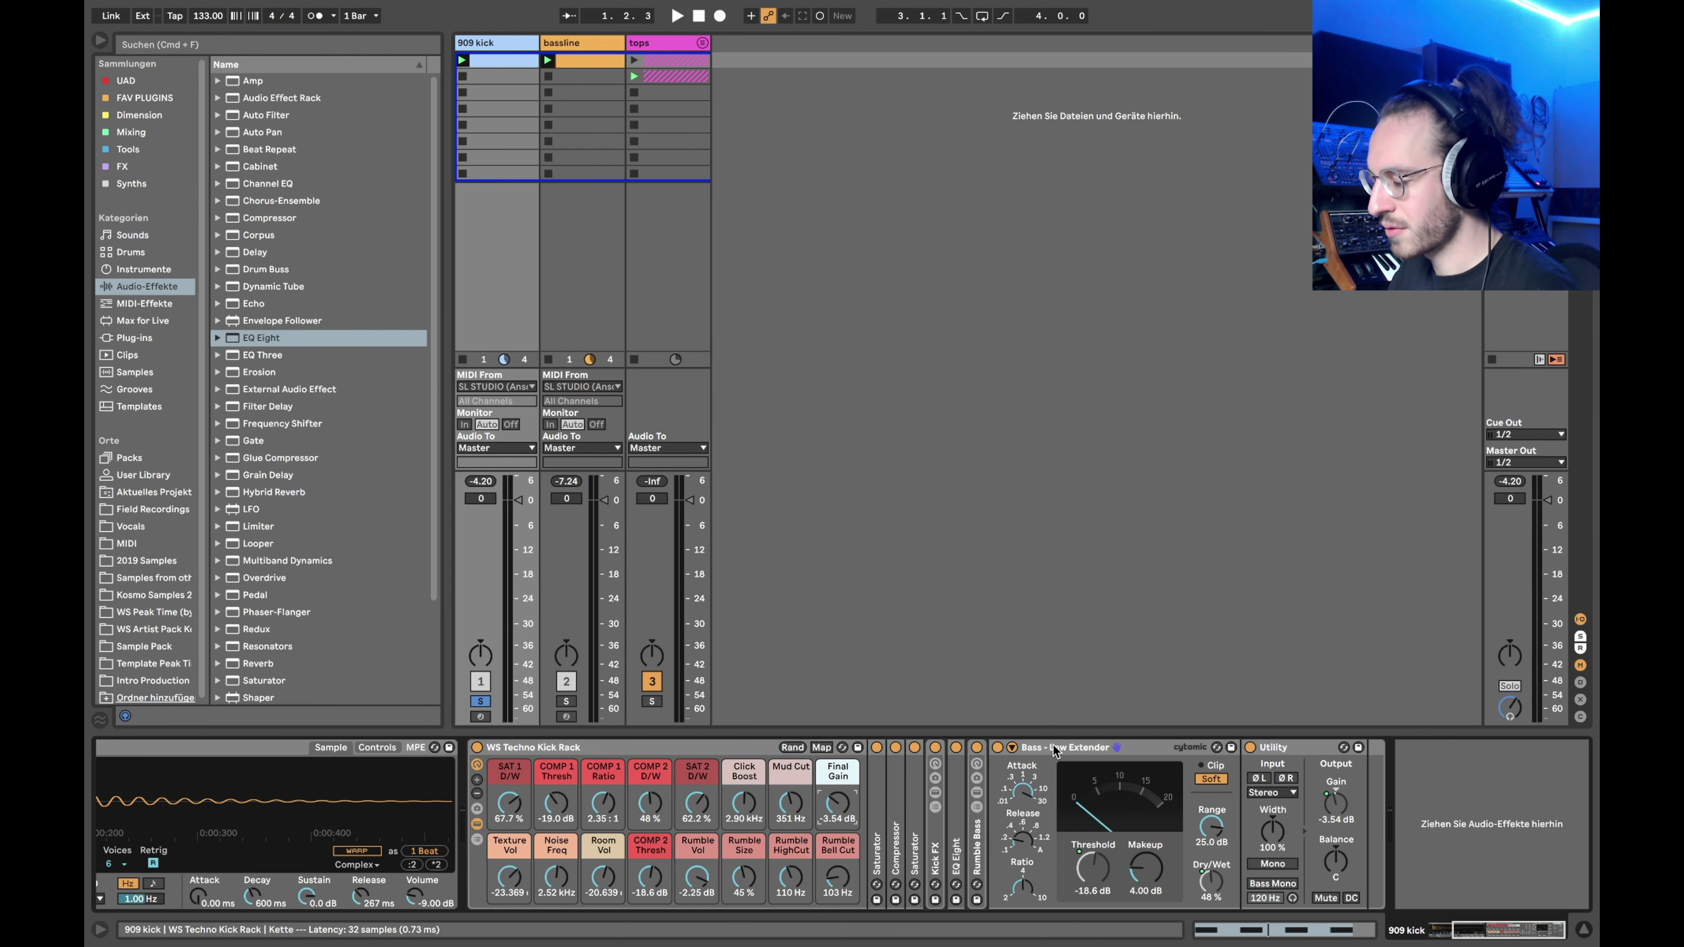
key(space)
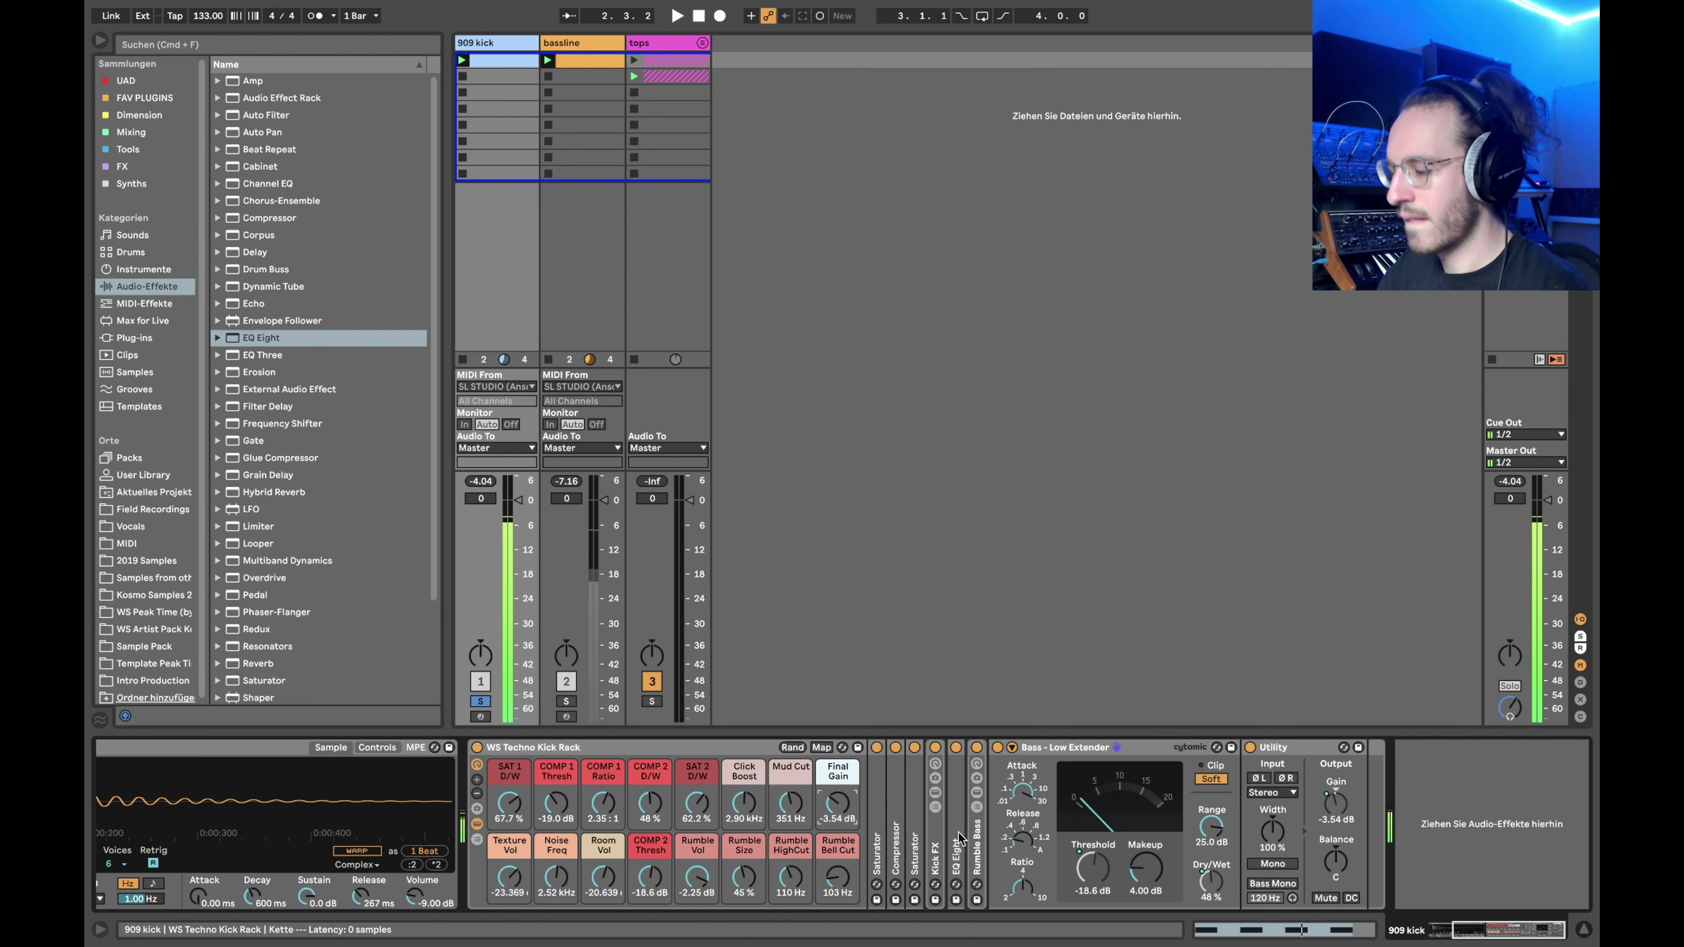
Fold the Bass - Low Extender and Utility devices and switch to the bassline track
double_click(1058, 755)
double_click(1058, 755)
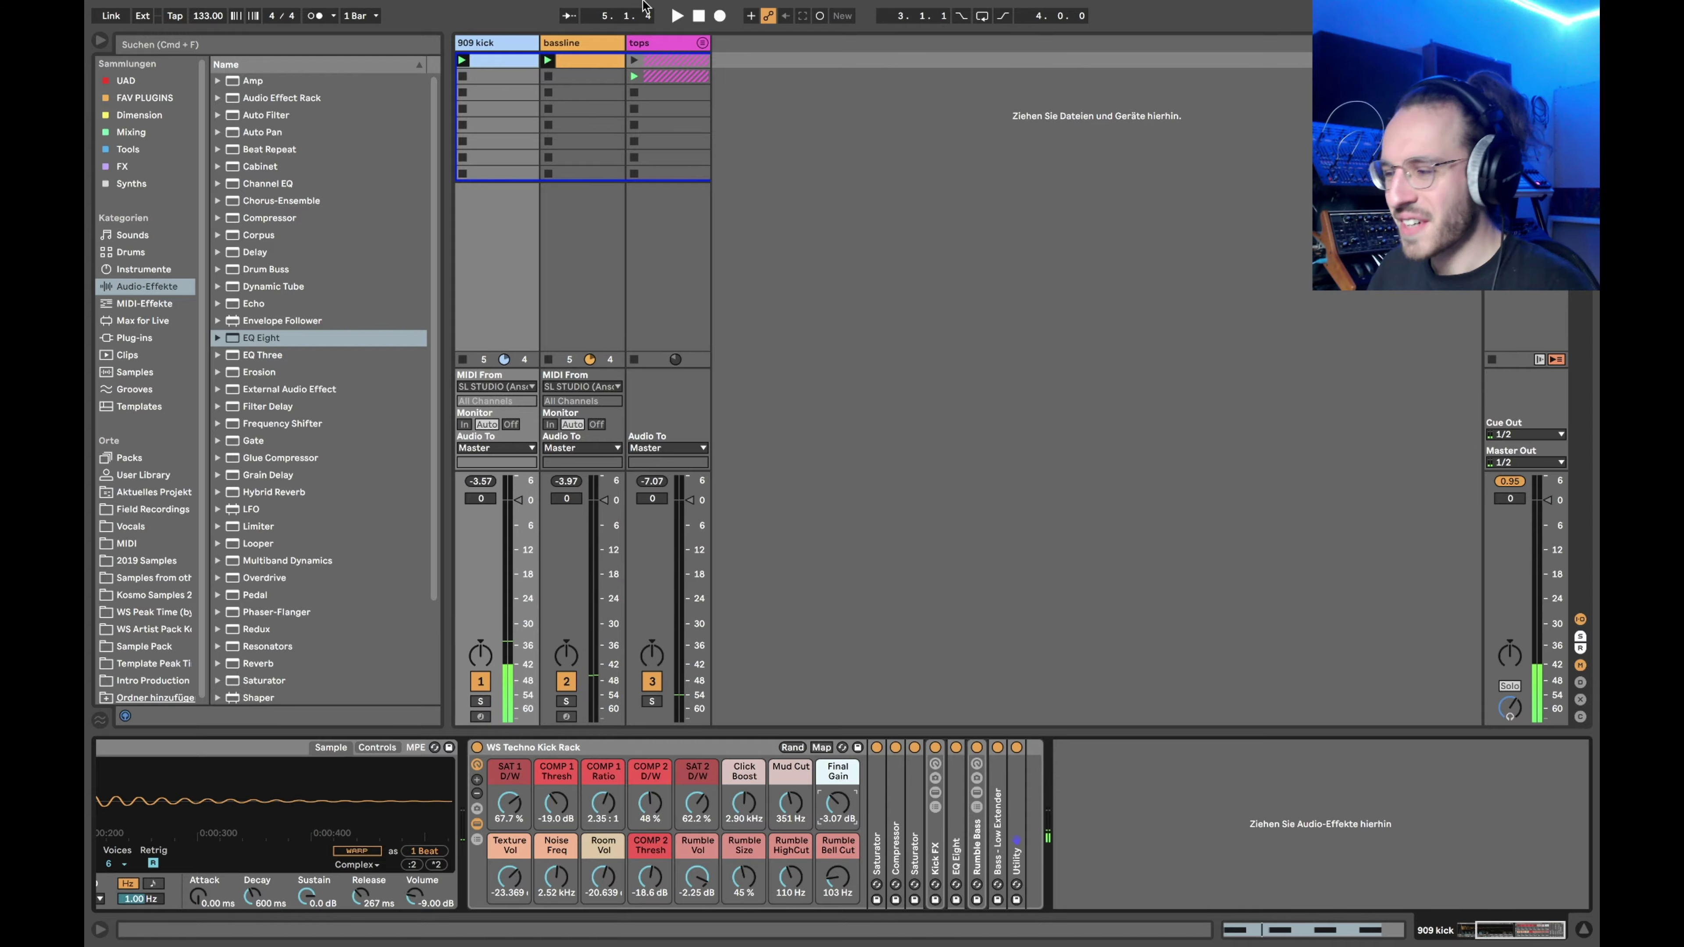
click(586, 44)
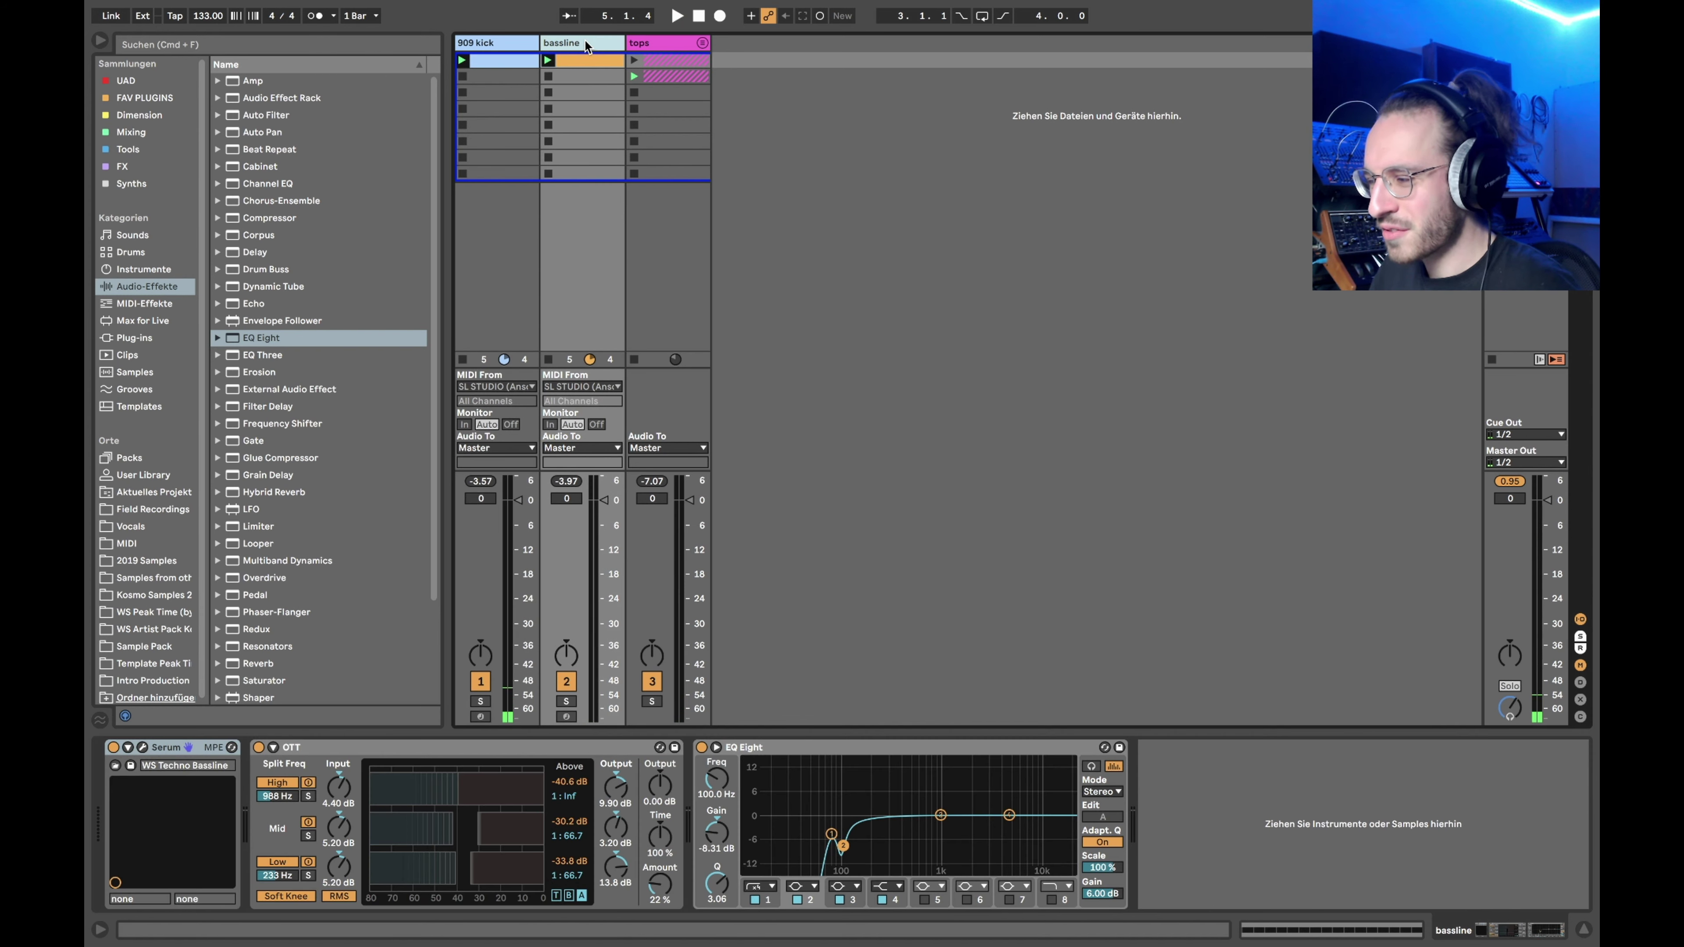
Open Serum's editor on the WS_Techno_Bassline patch, solo the bassline and audition it
click(142, 748)
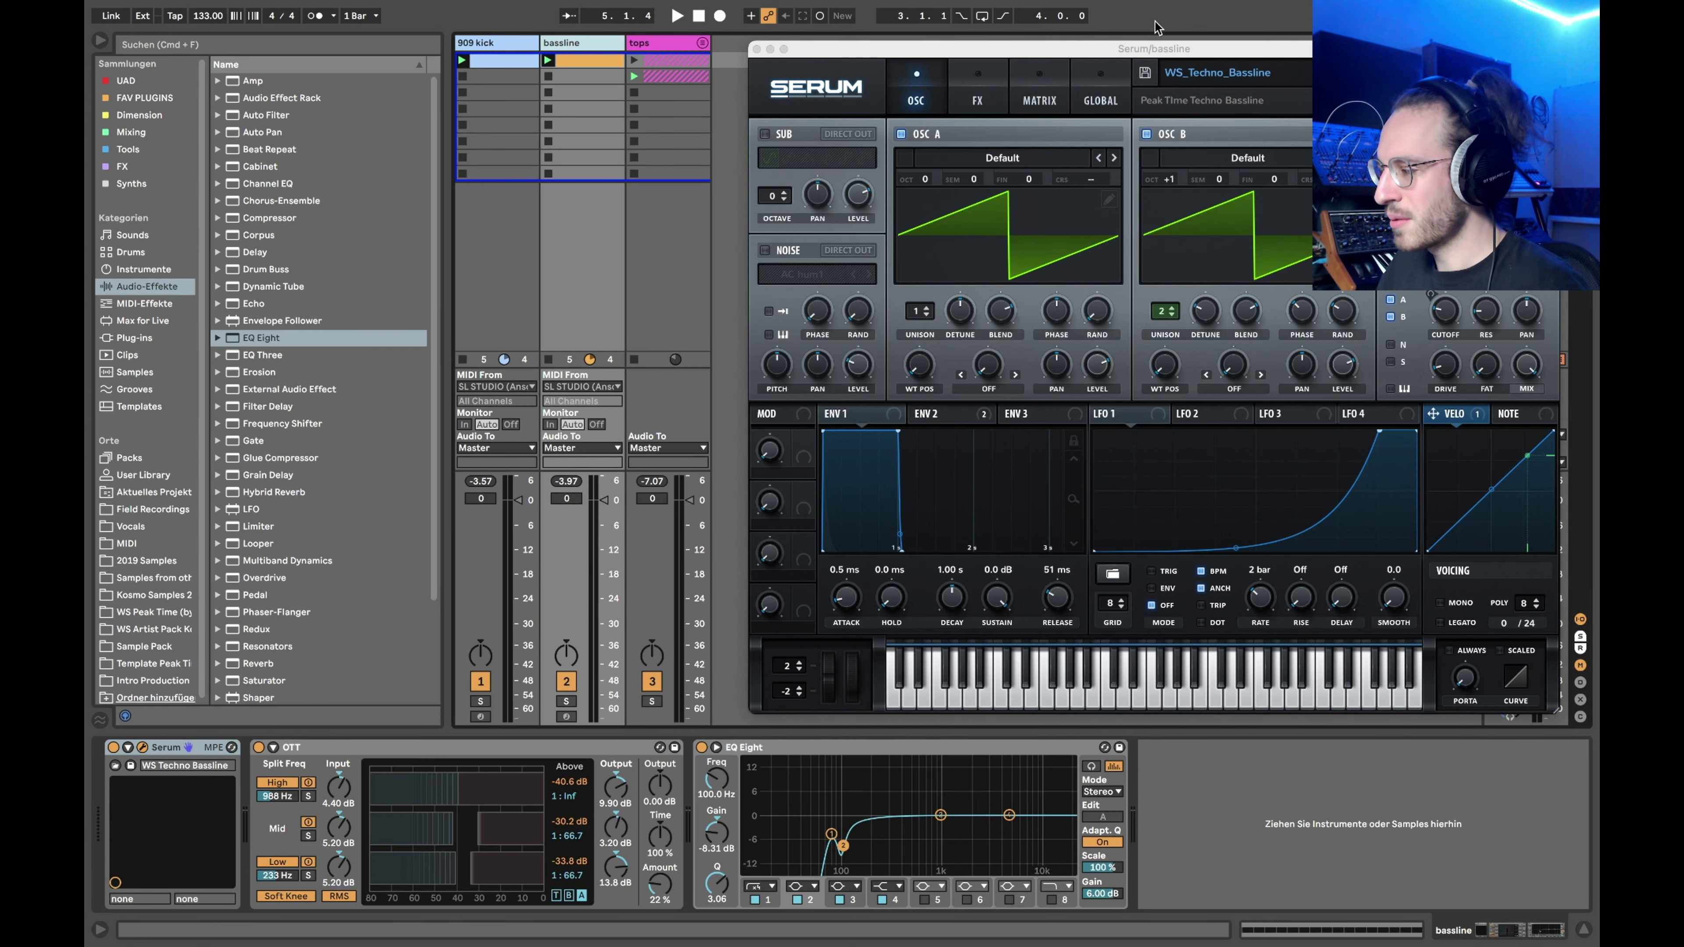
drag(1167, 52, 1106, 32)
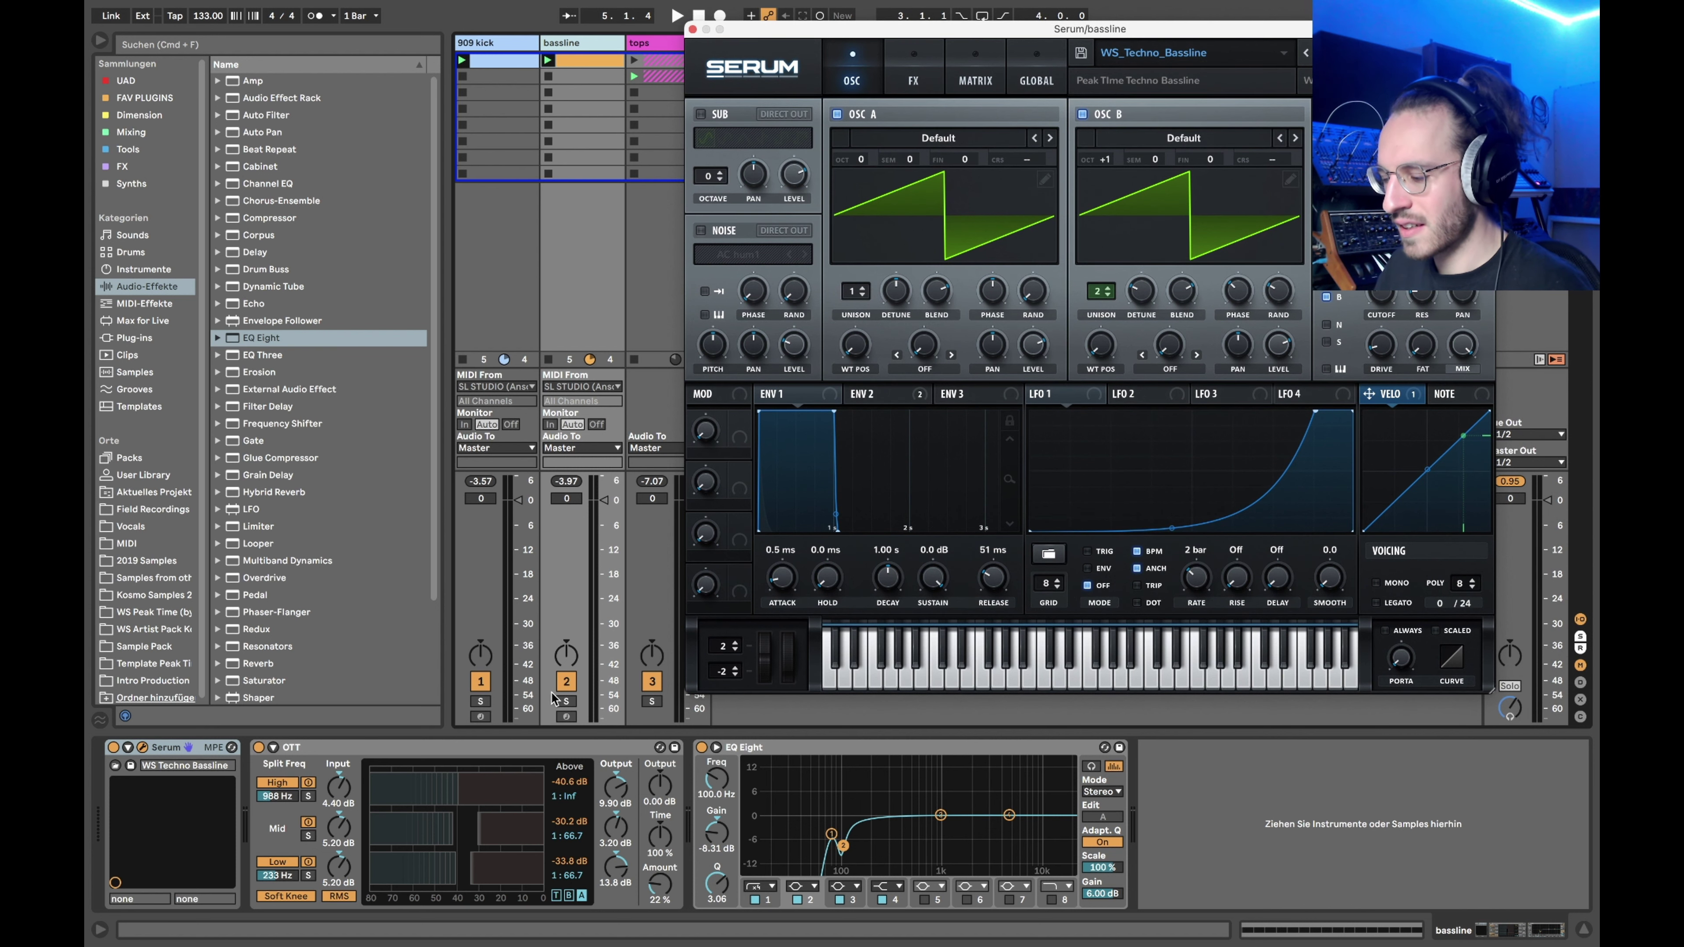
click(567, 700)
key(space)
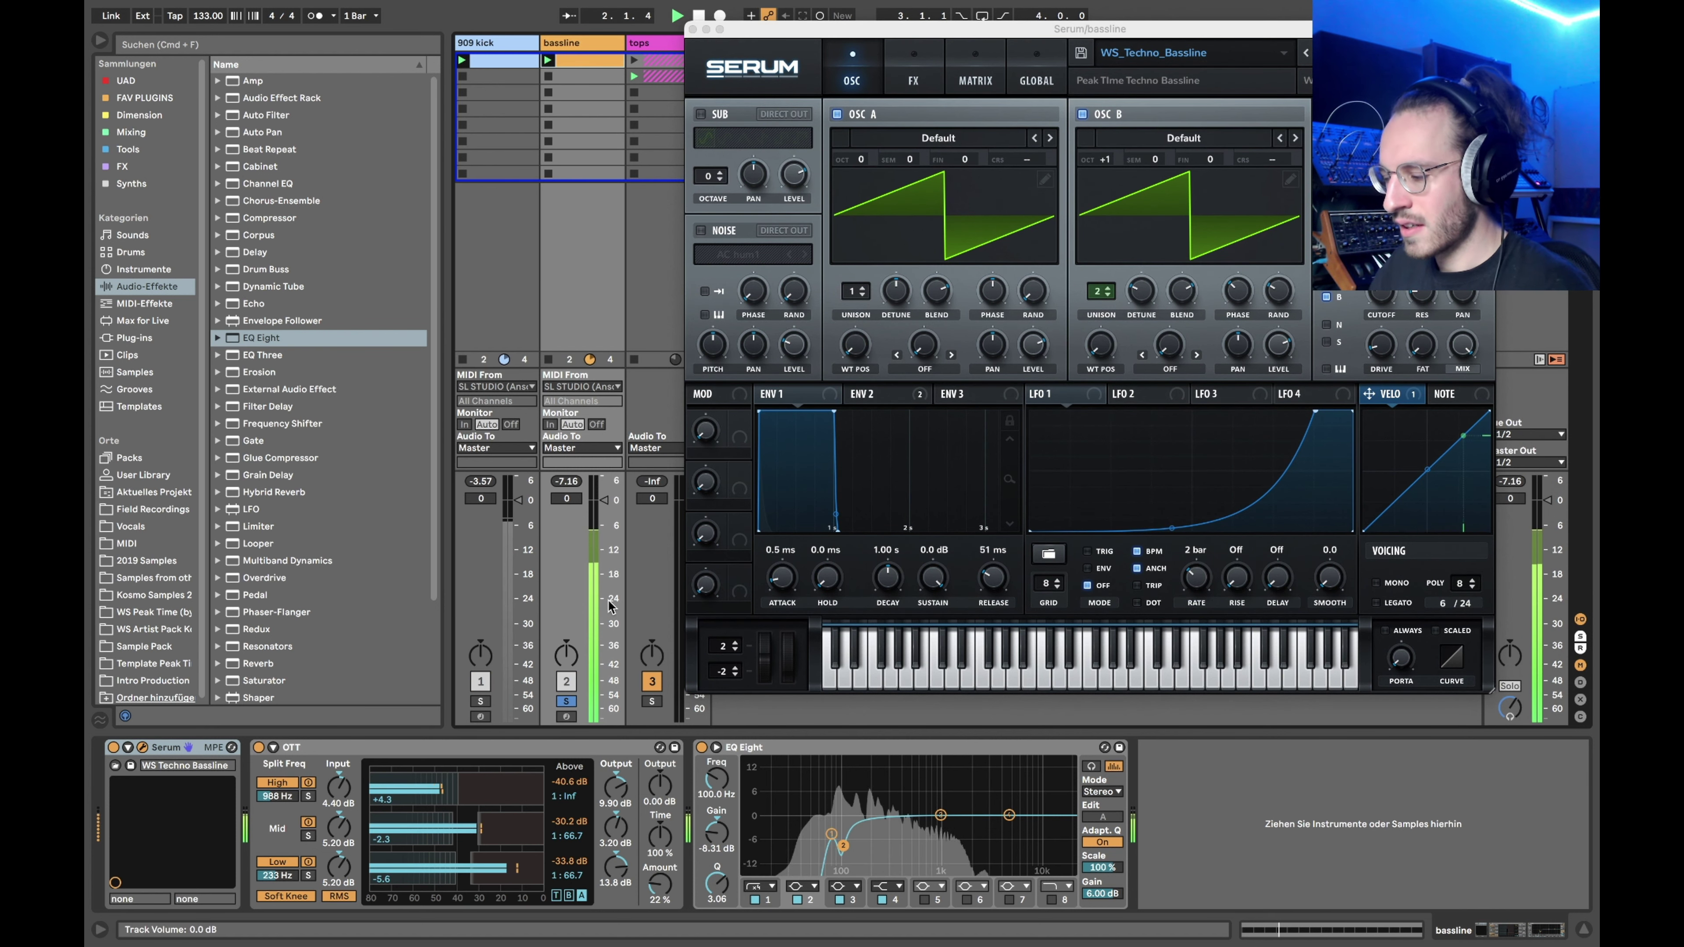
key(space)
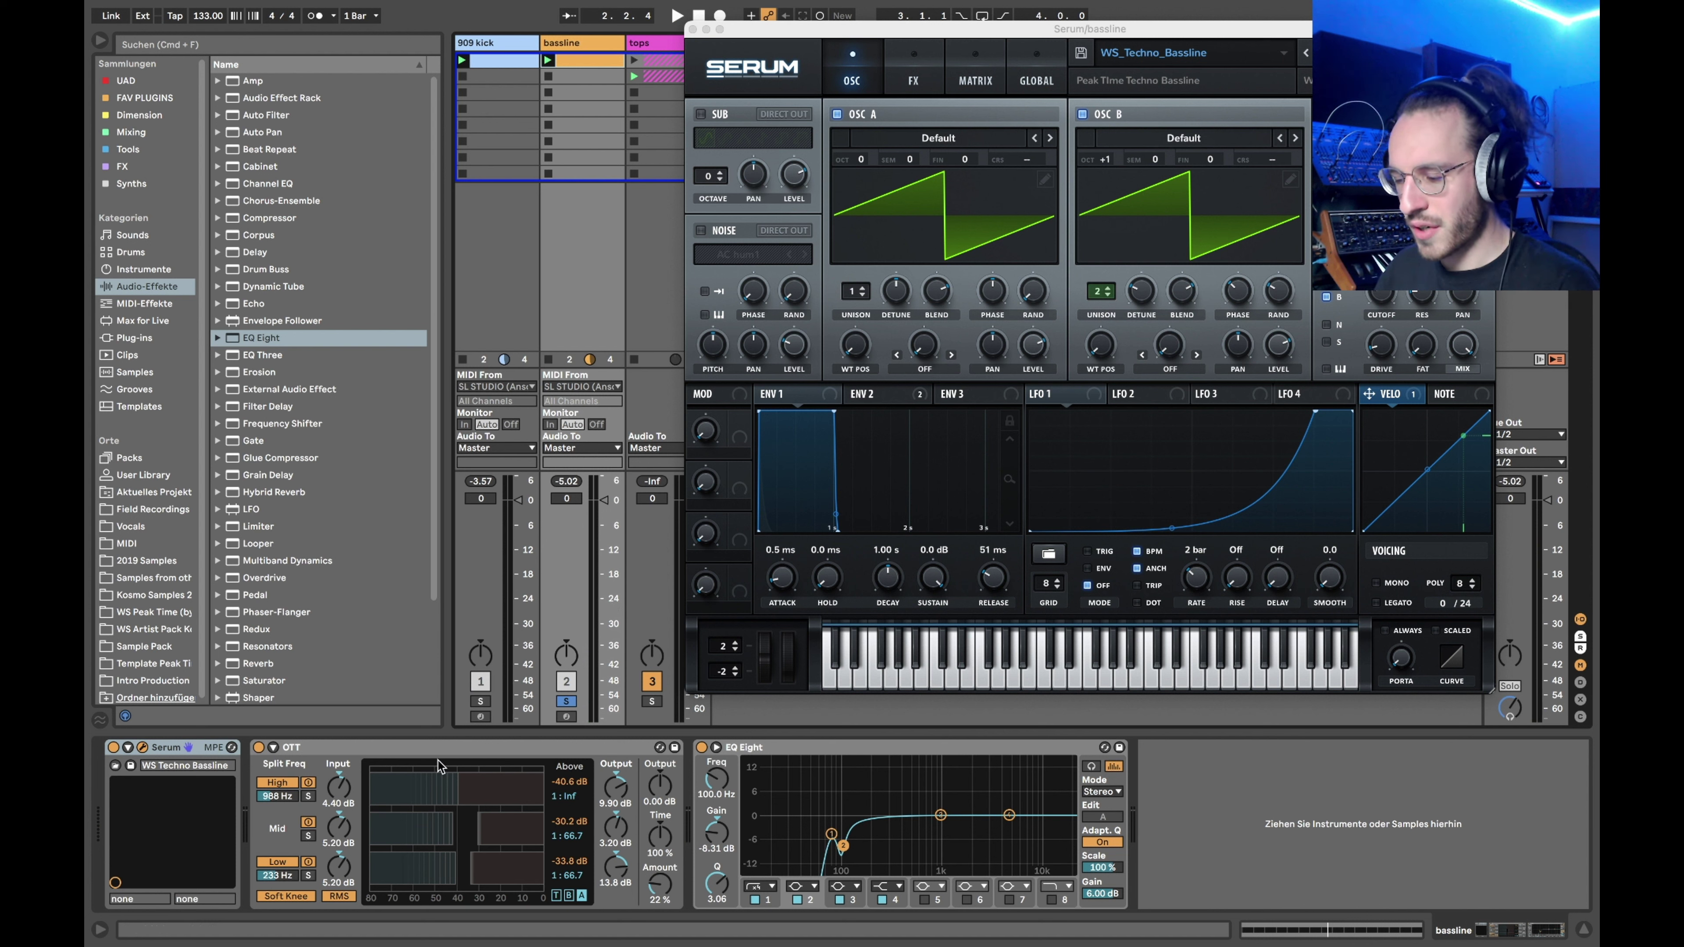
Select the bassline's OTT, close the Serum editor and solo the kick track too
click(383, 748)
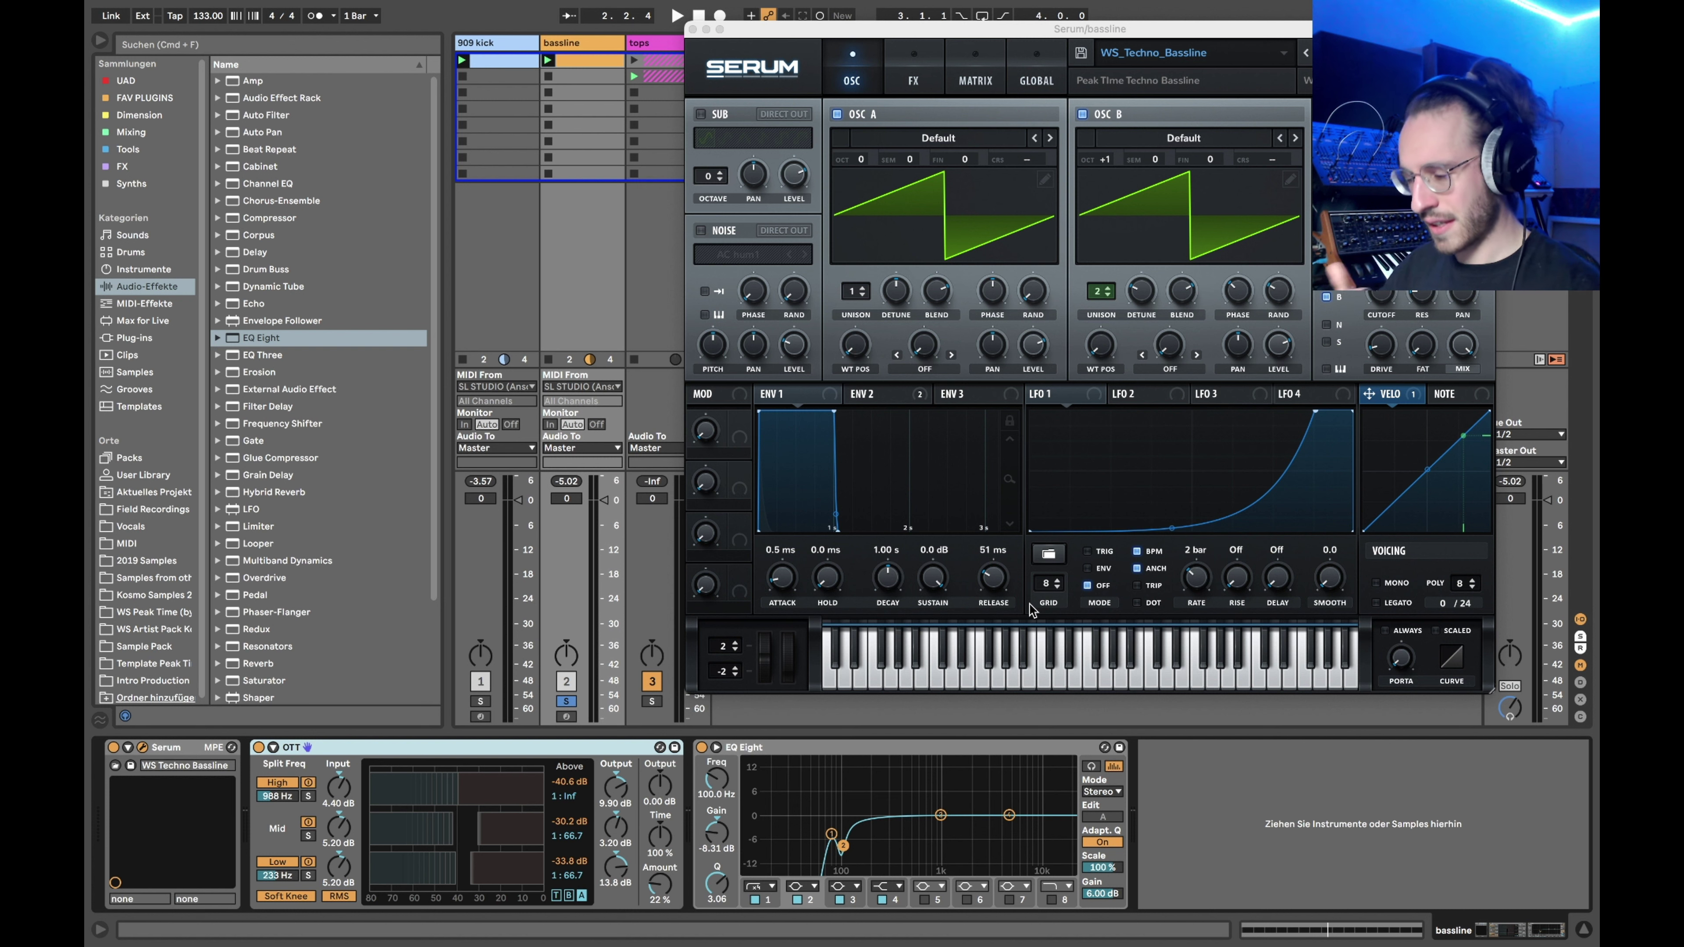
click(692, 29)
click(481, 701)
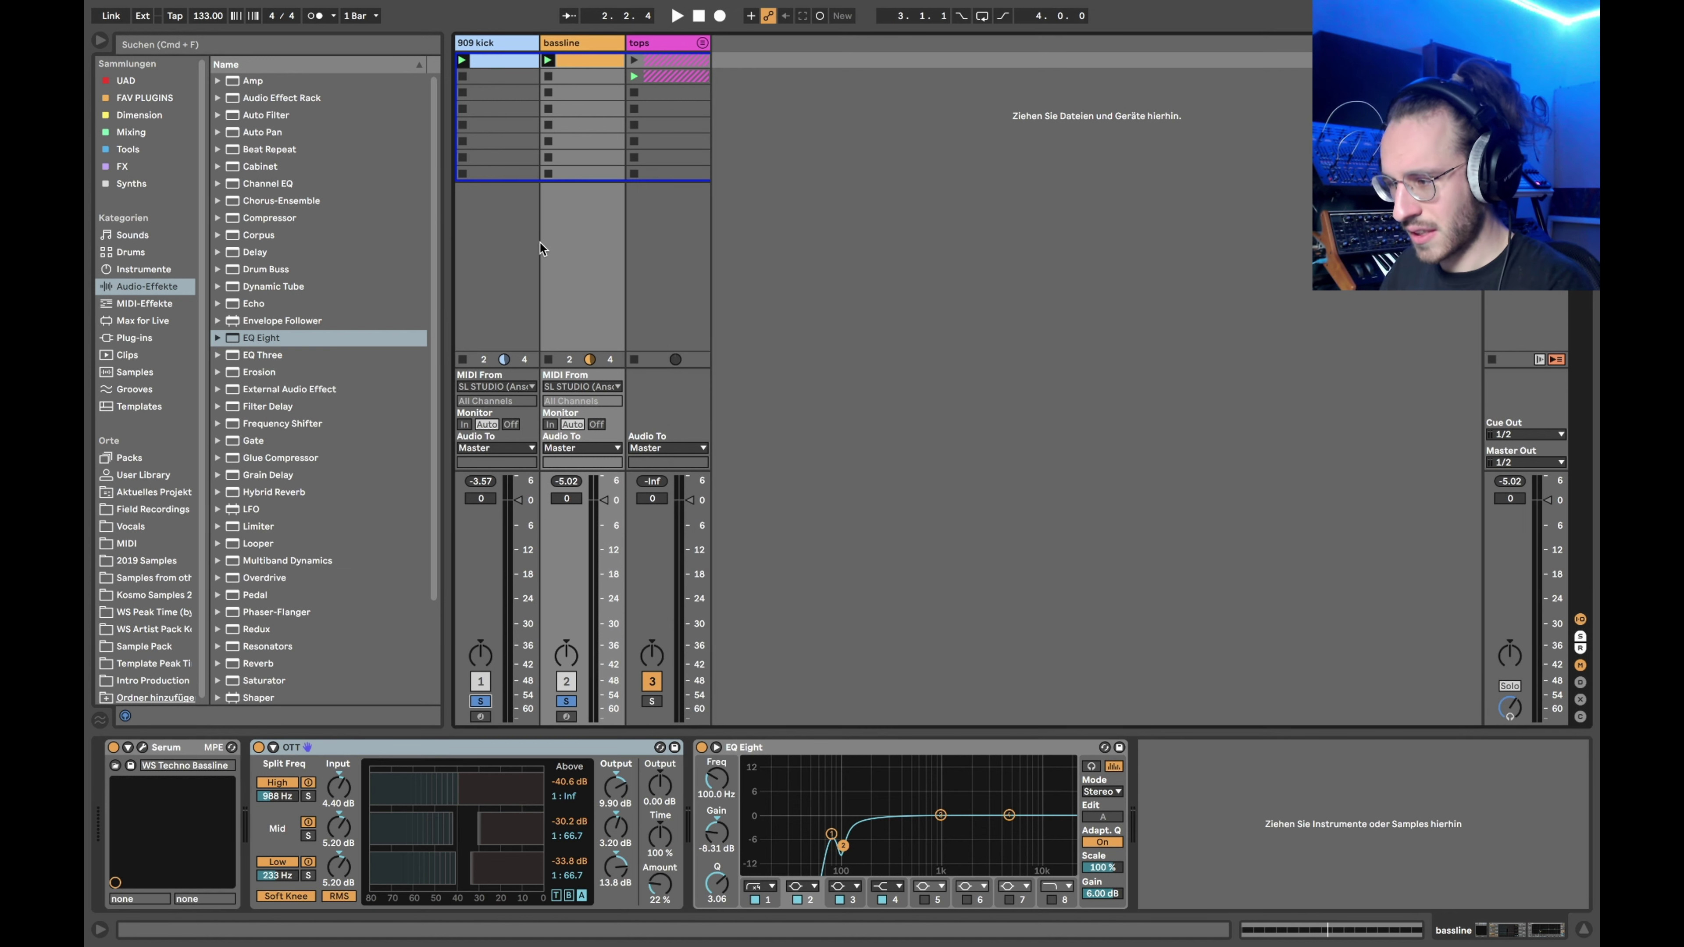
Bring the 909 kick rack back into view, start the loop and solo the tops track too
click(509, 38)
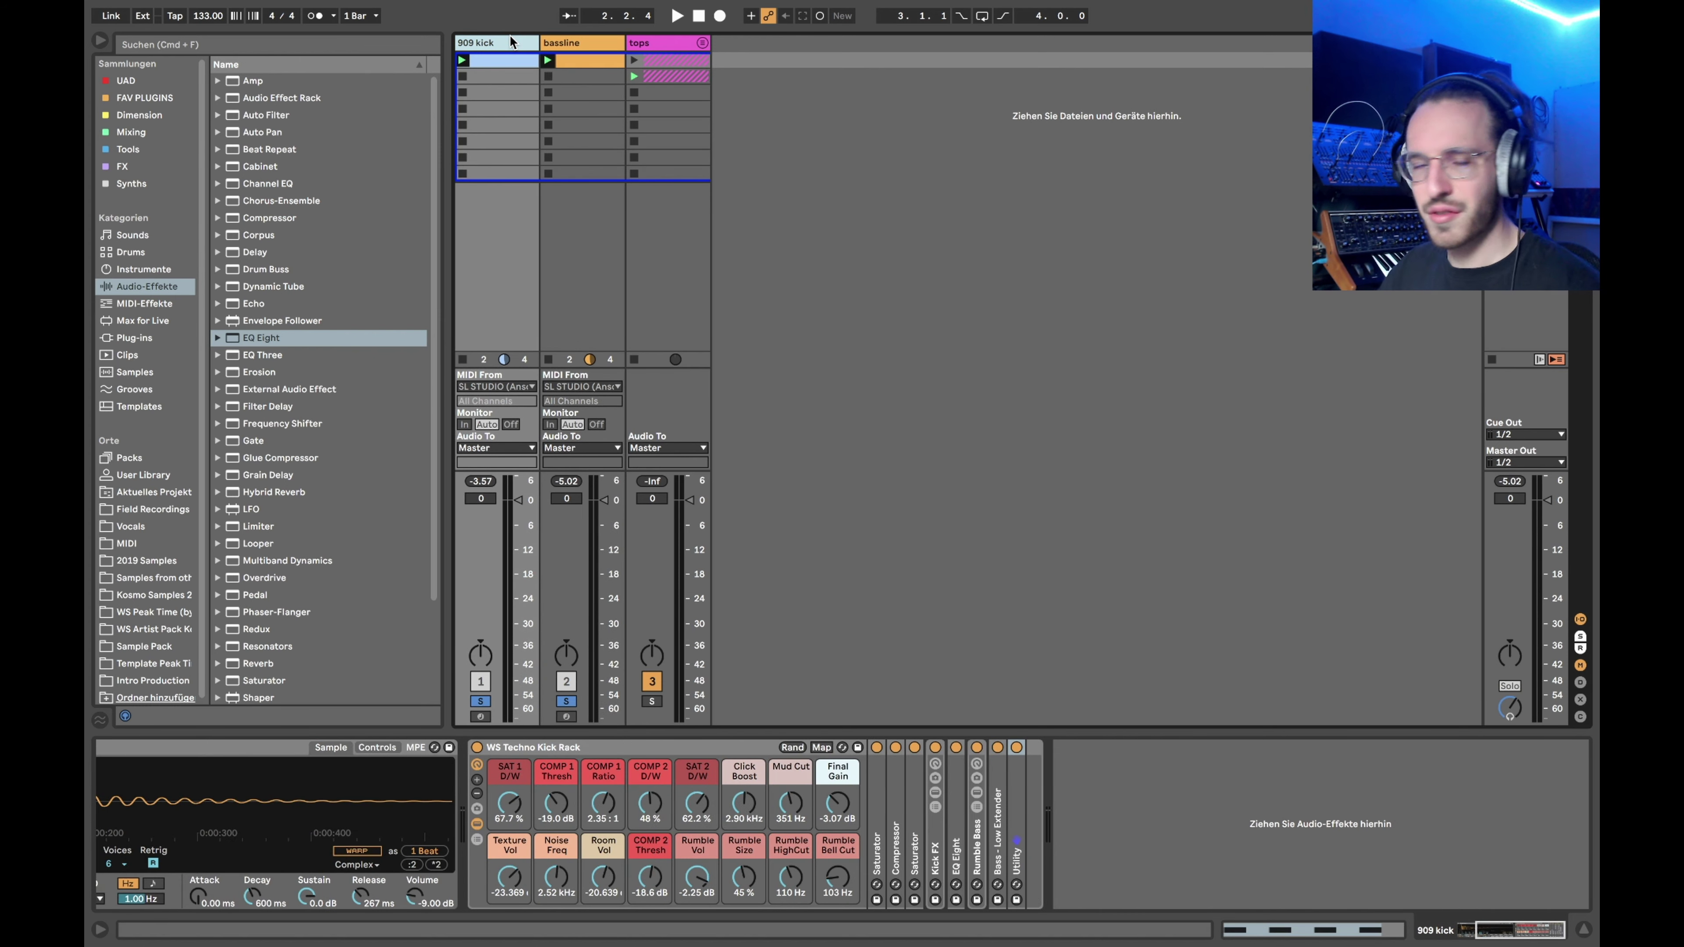
key(space)
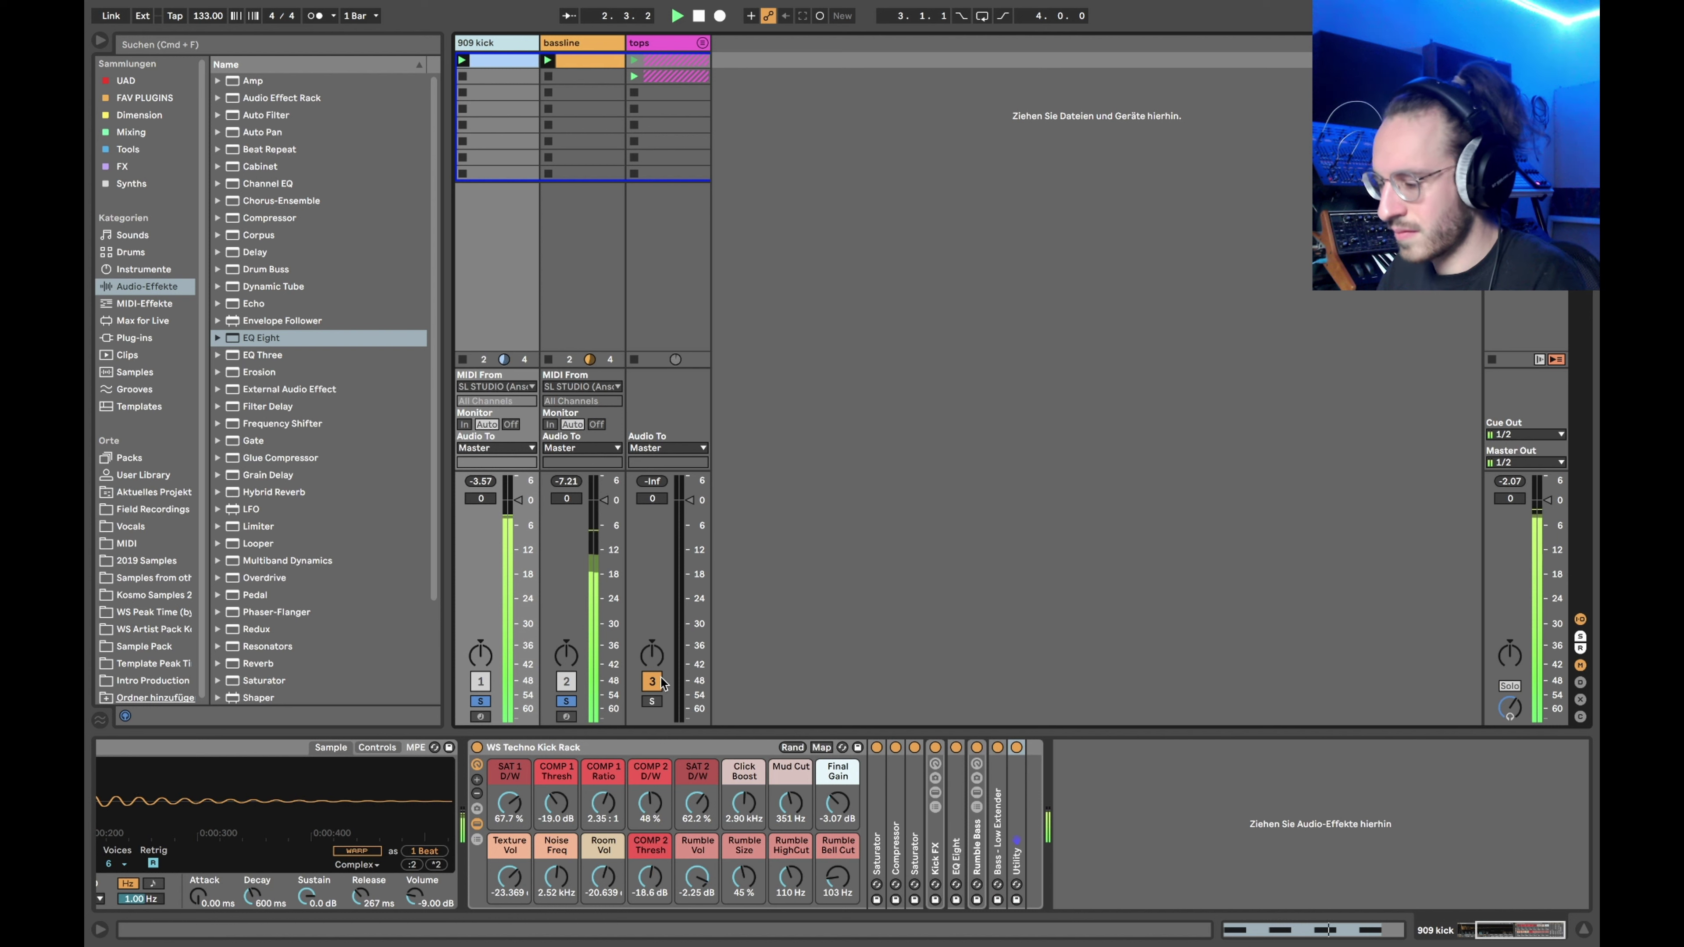
click(652, 701)
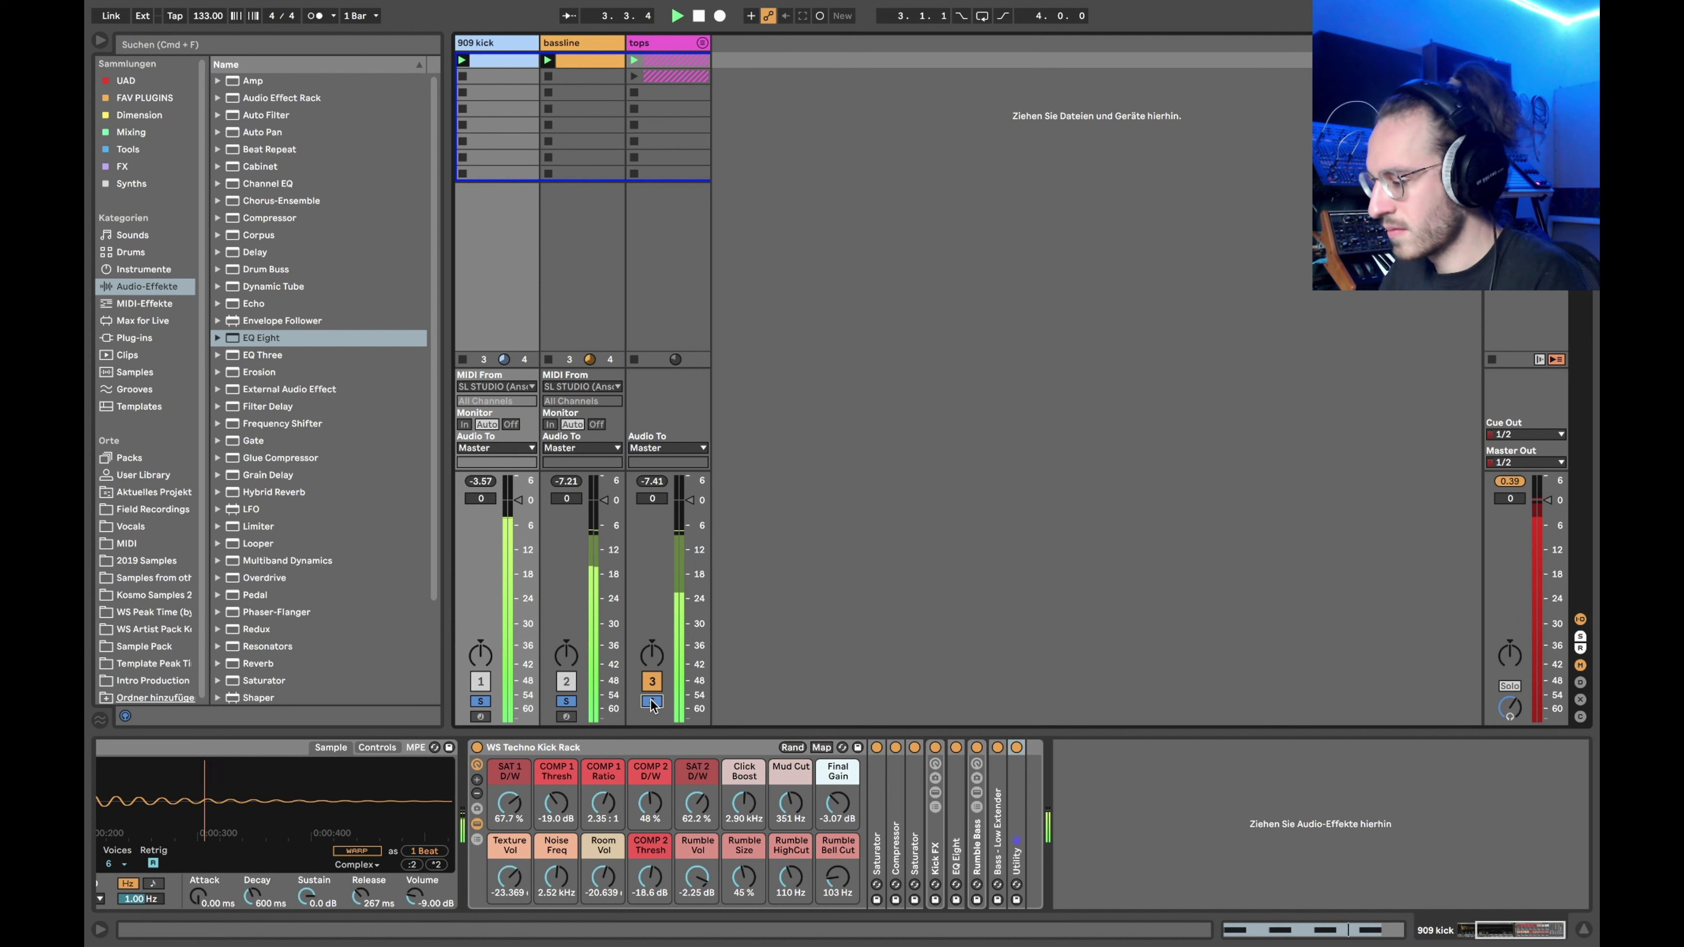